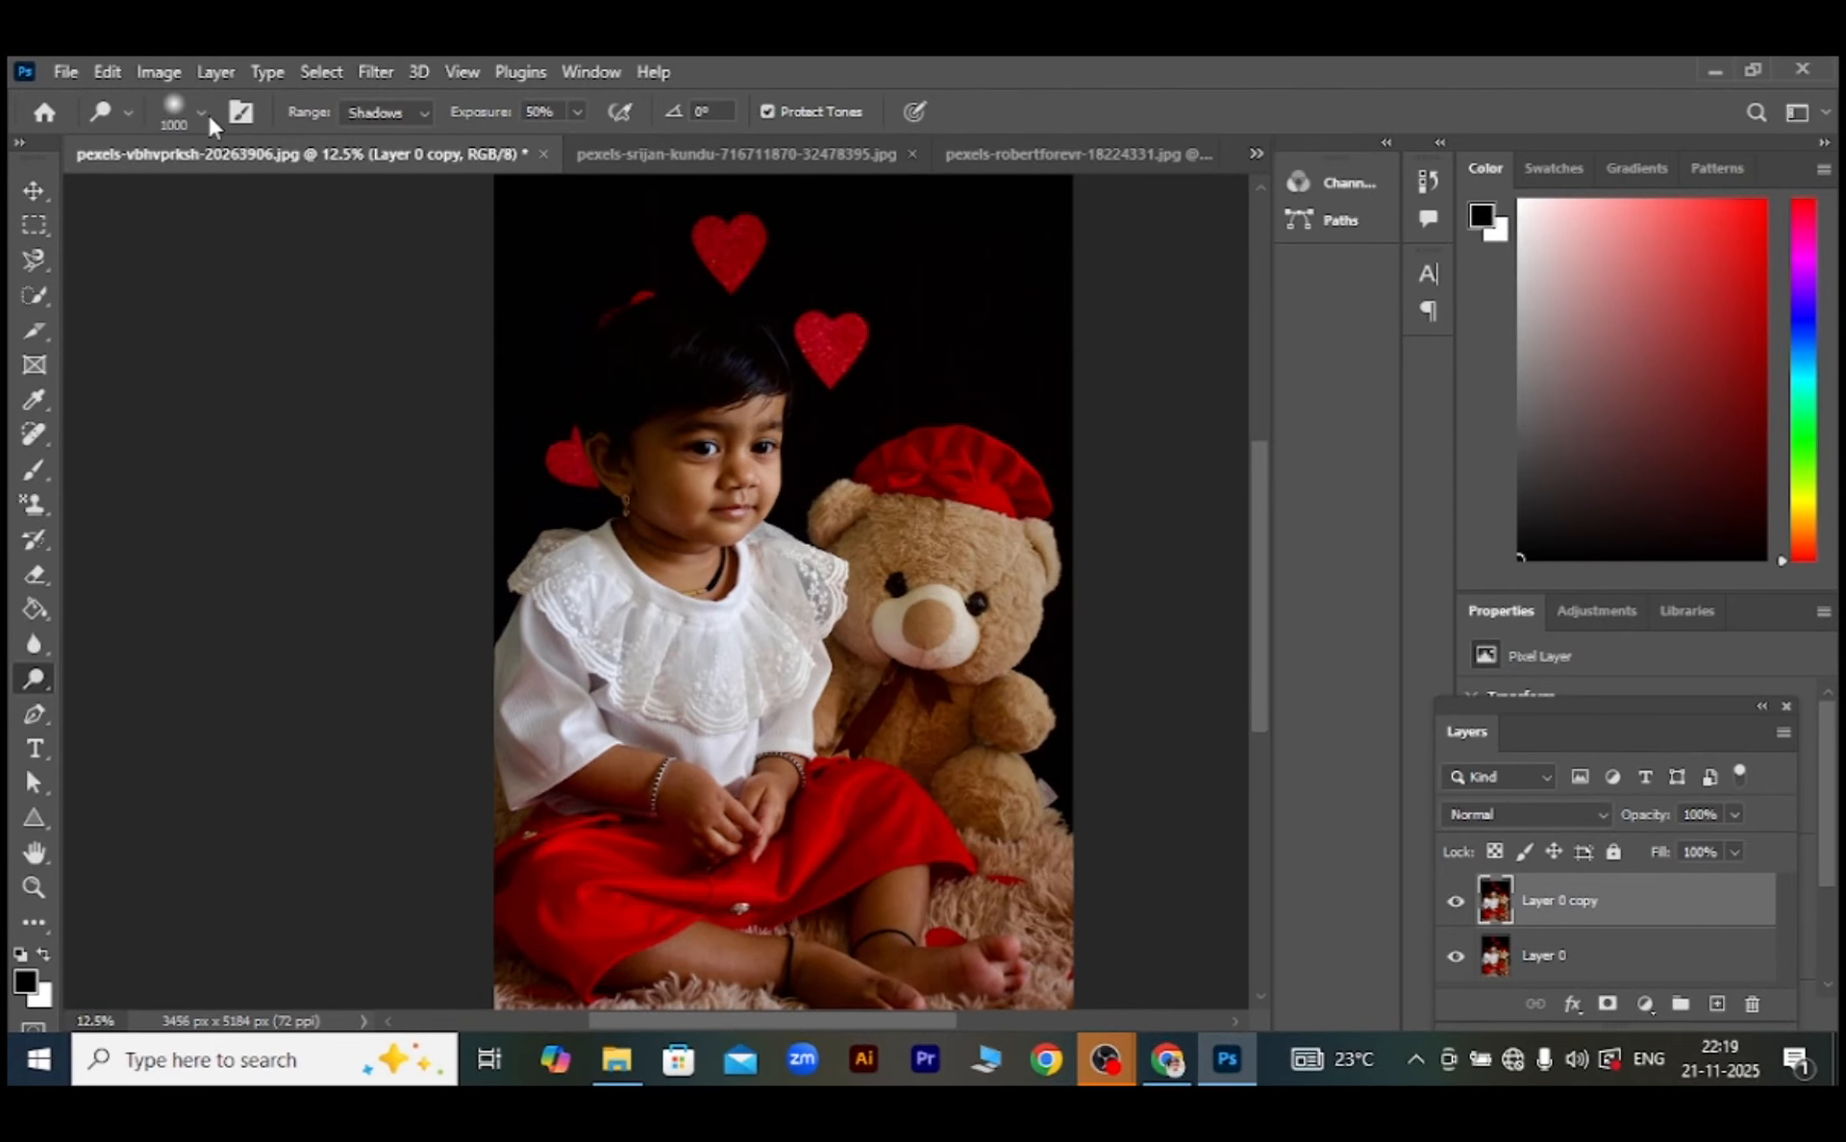
Set the Dodge tool's brush size to 1102 px and its tonal range to Highlights
{"action": "left_click", "coordinate": [200, 113]}
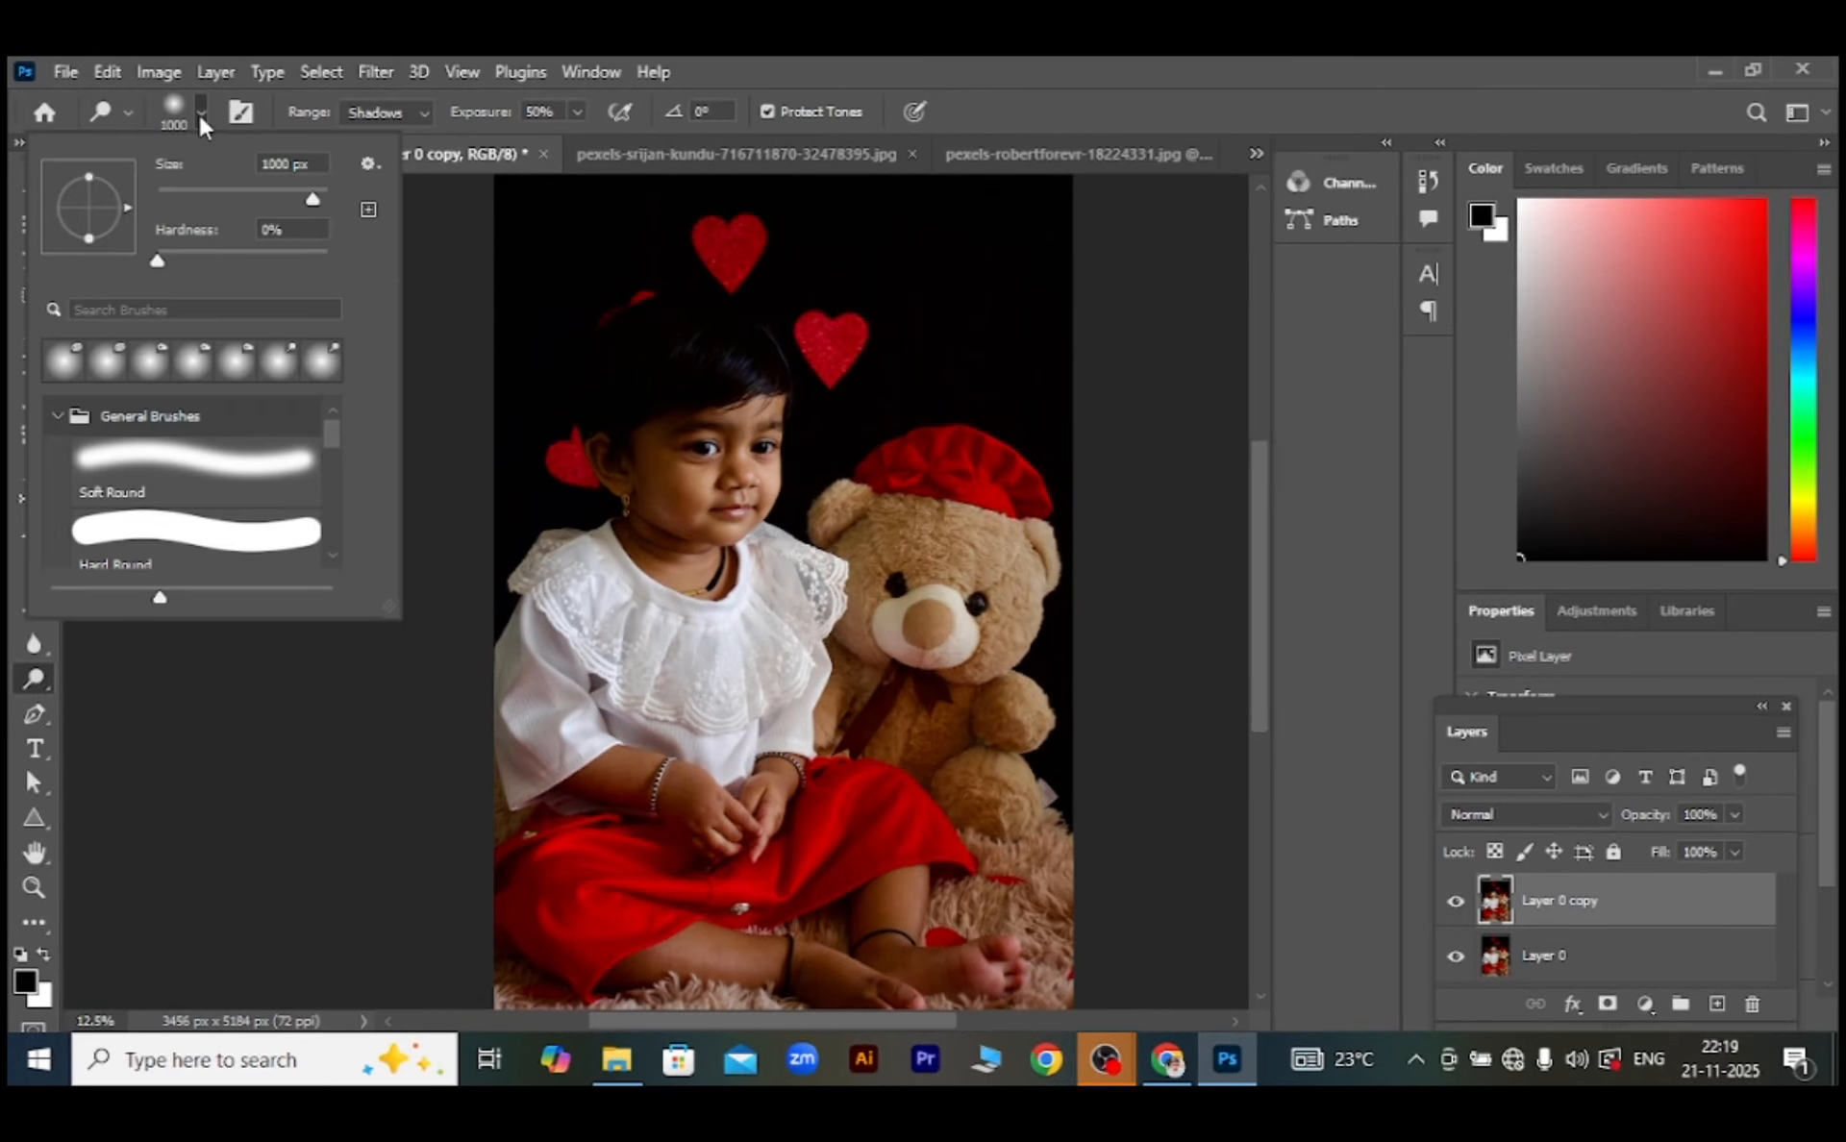
{"action": "left_click_drag", "start_coordinate": [301, 195], "coordinate": [316, 210]}
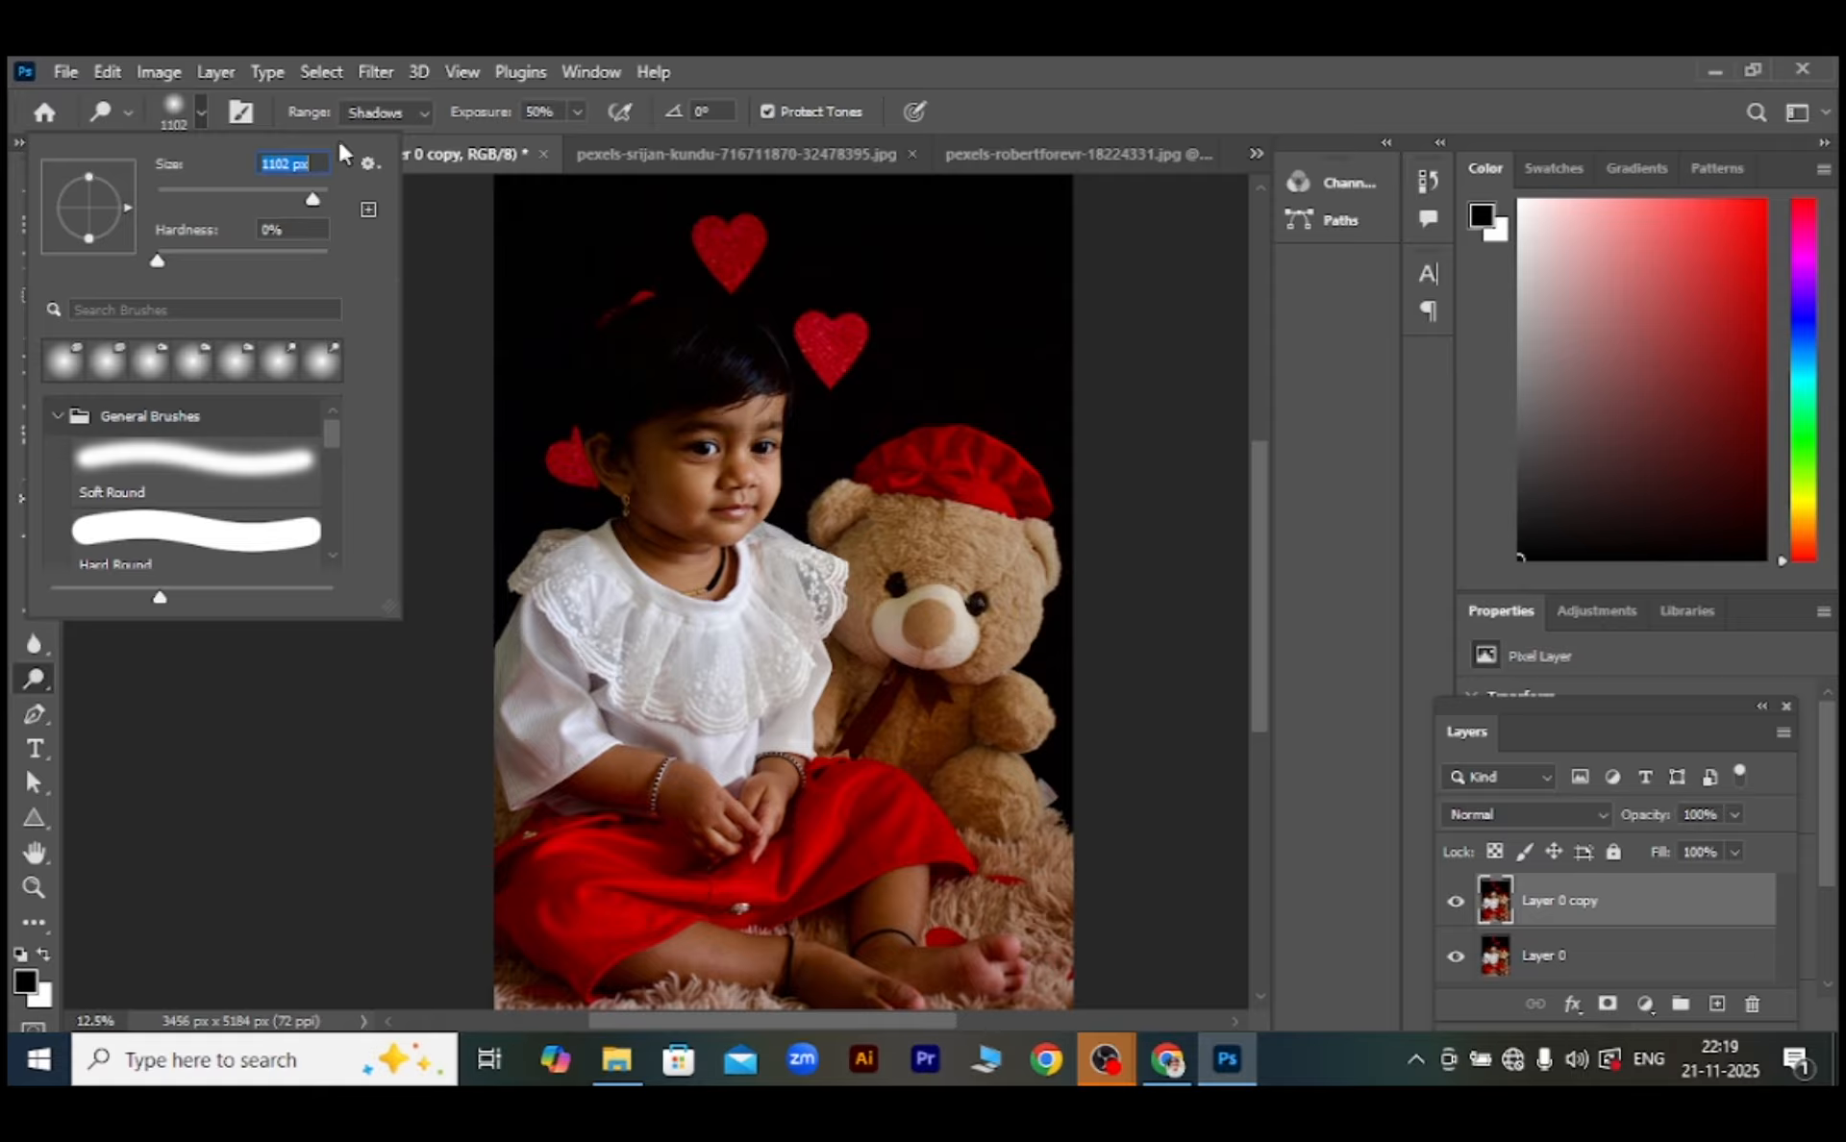
{"action": "left_click", "coordinate": [422, 122]}
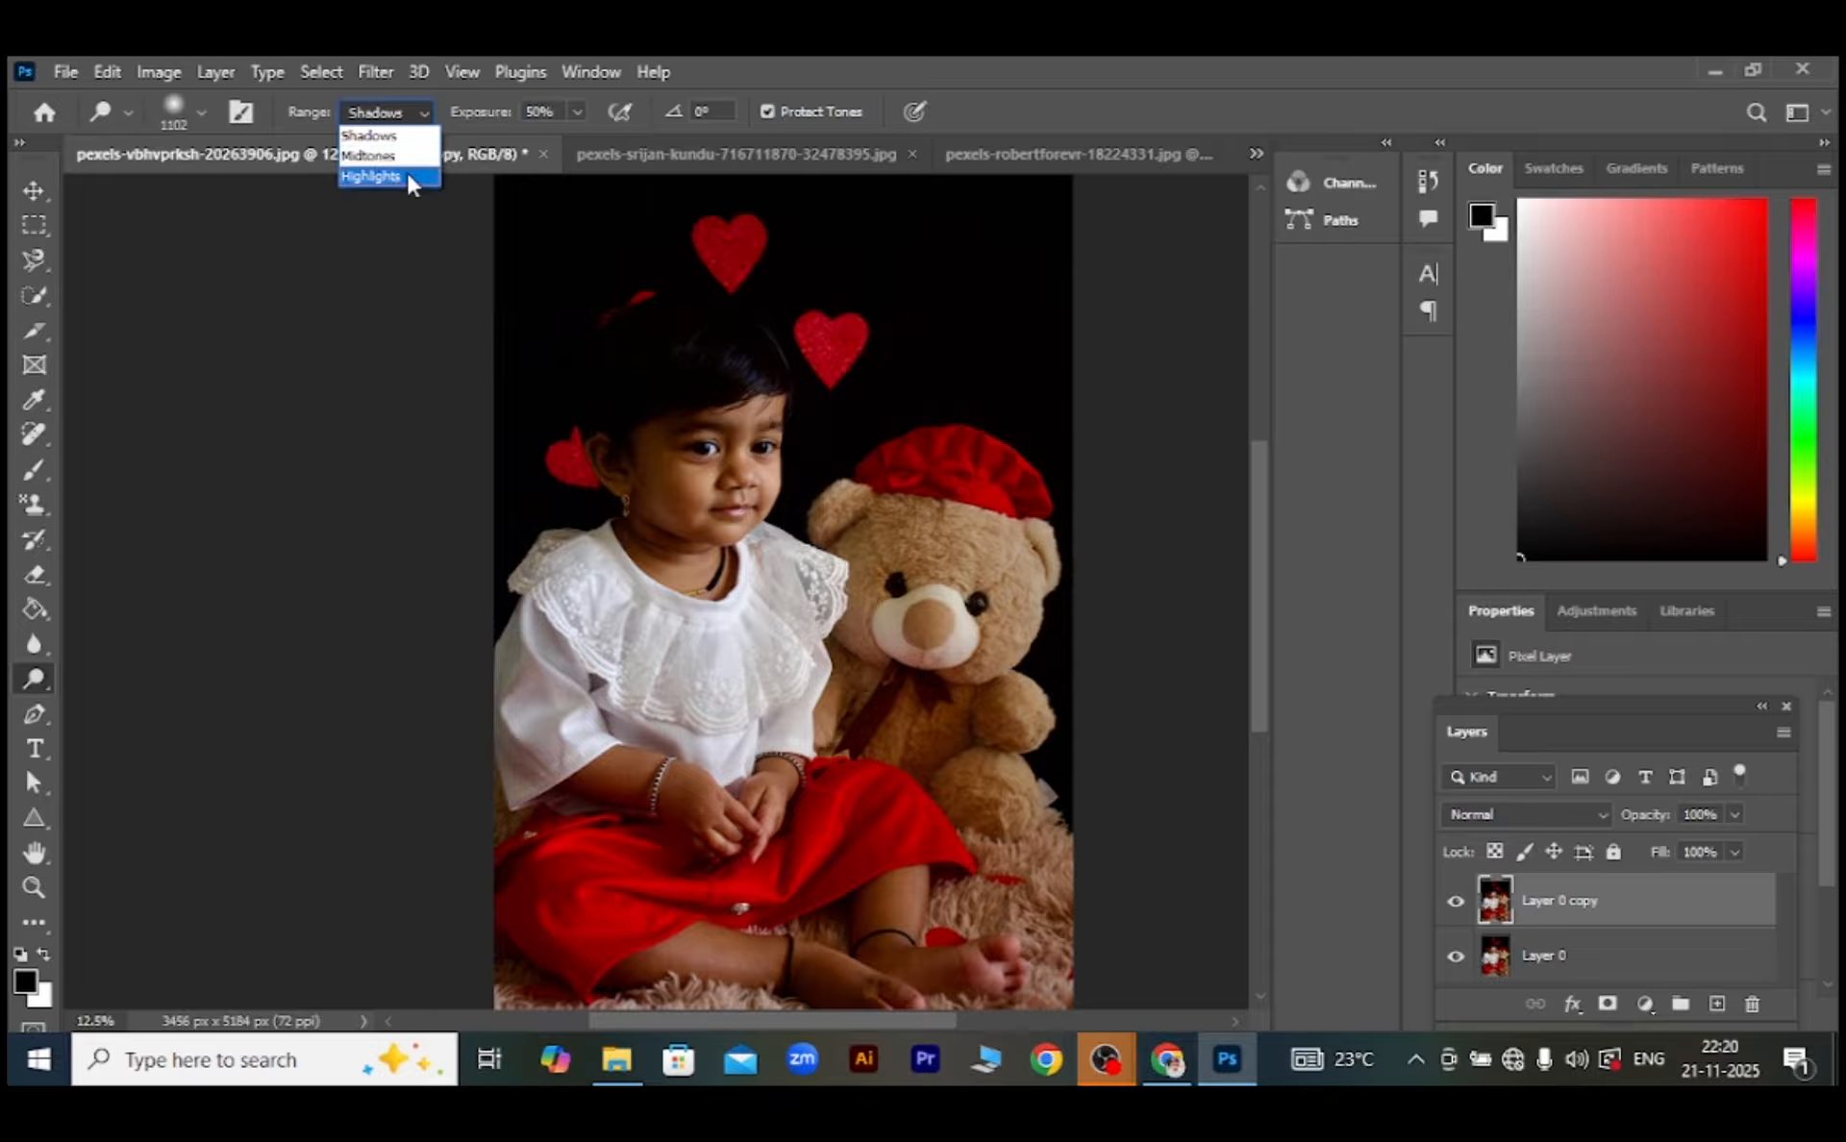
{"action": "left_click", "coordinate": [408, 176]}
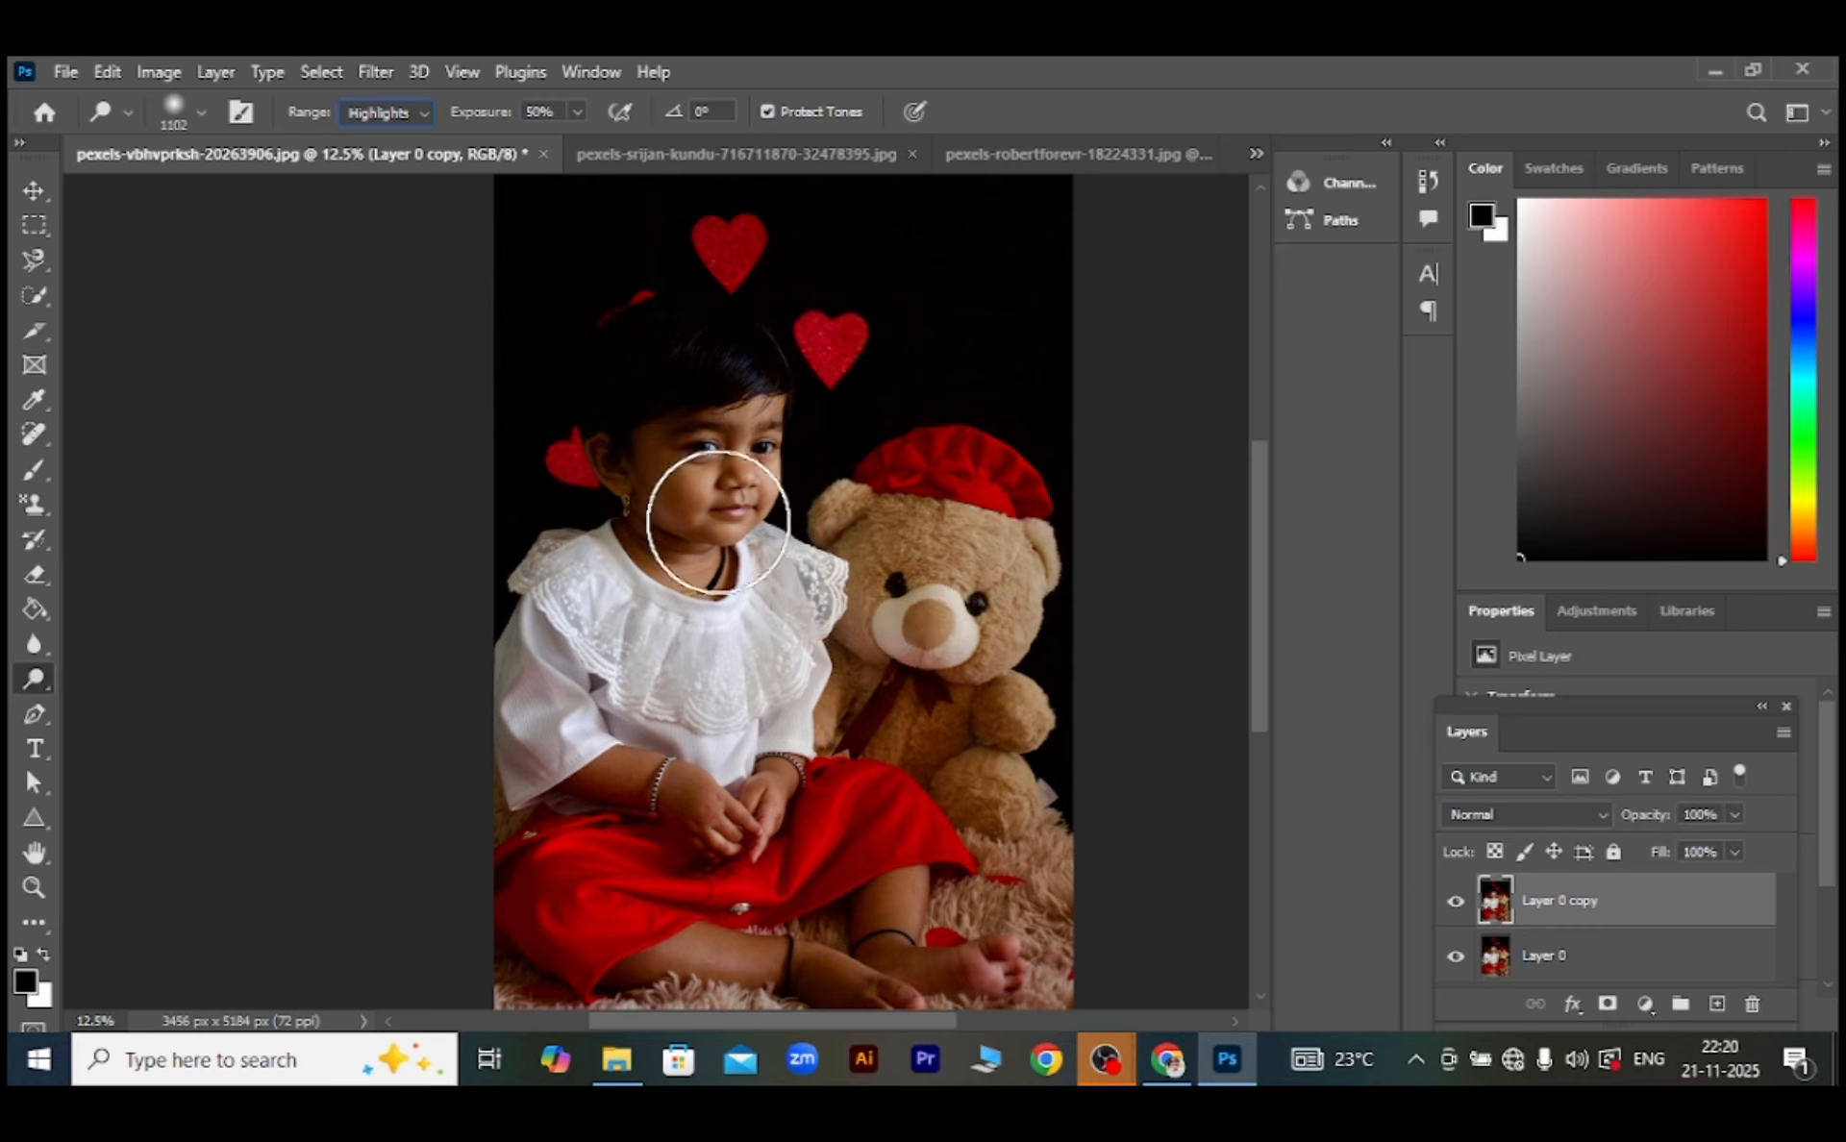
Dodge the highlights on the child's face and legs on Layer 0 copy, and compare the result with the original layer
{"action": "left_click", "coordinate": [1577, 956]}
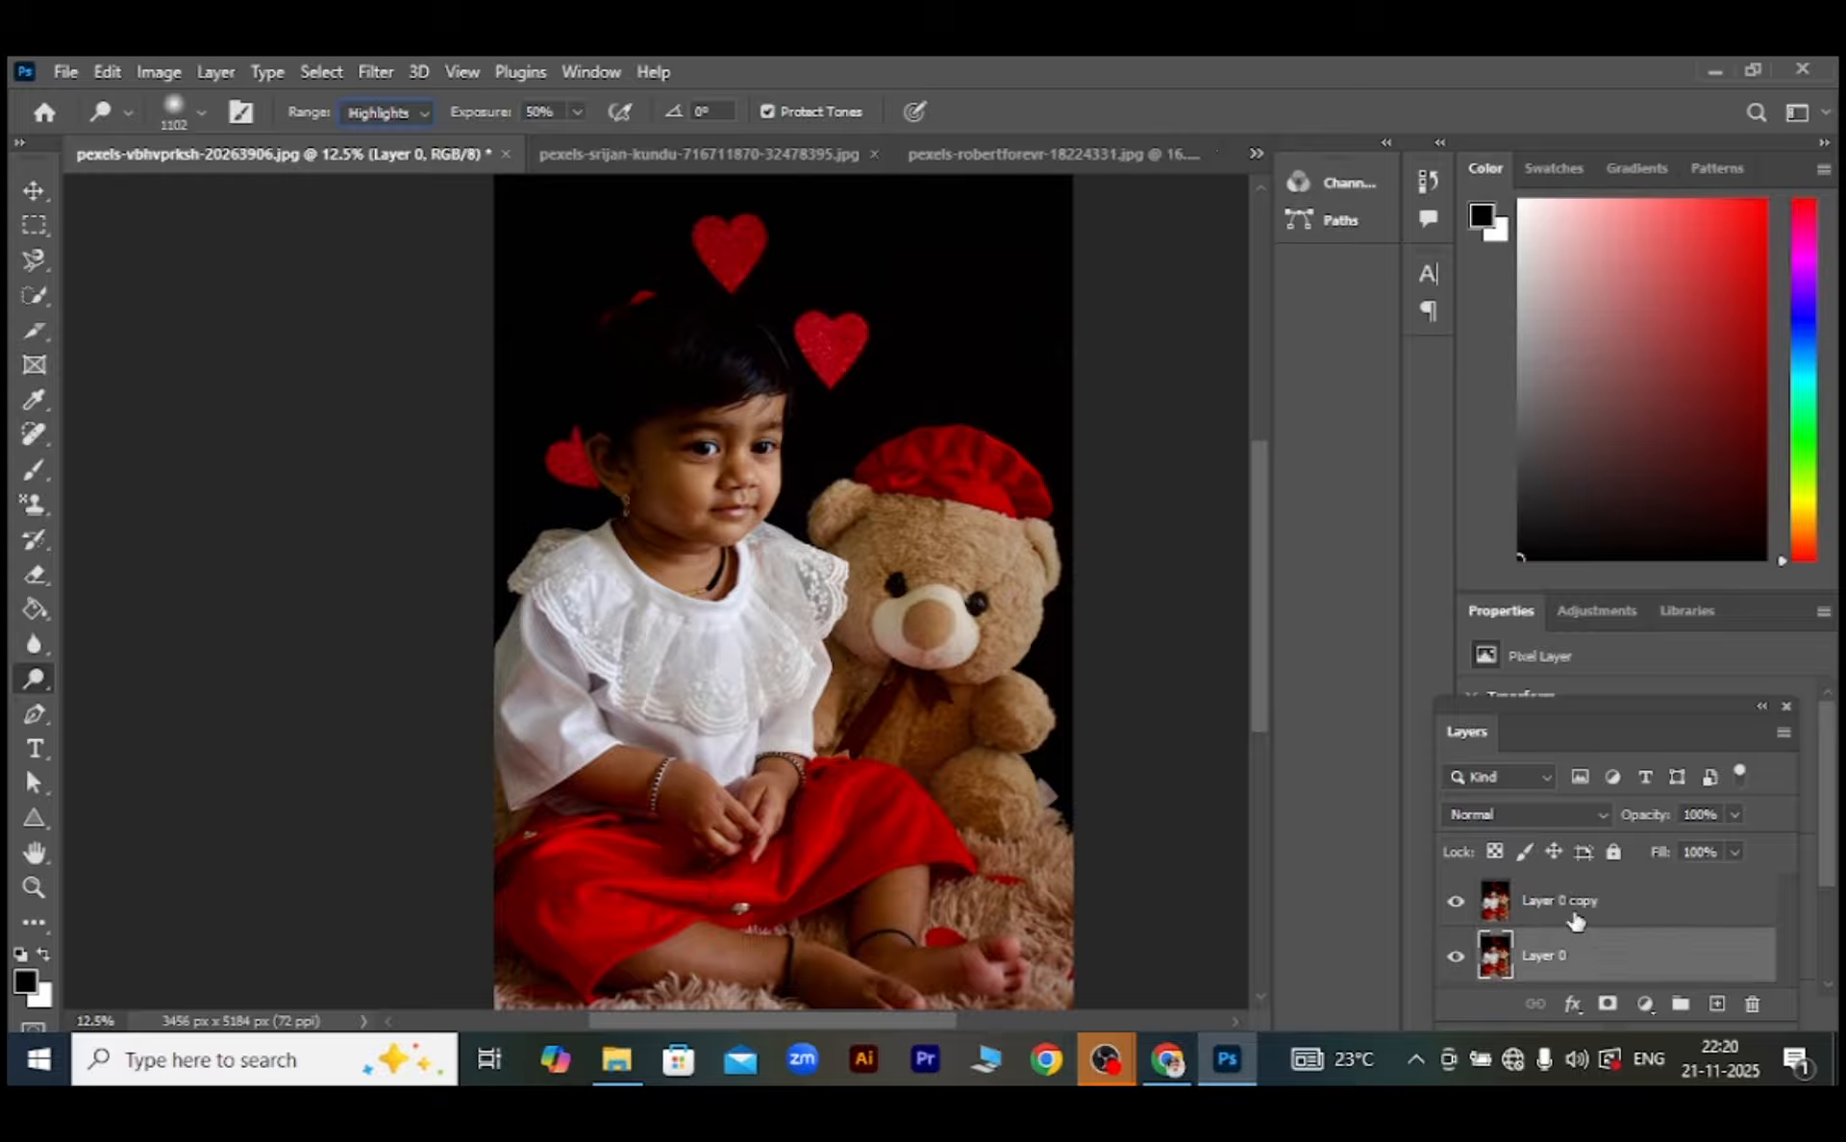
{"action": "left_click", "coordinate": [1575, 921]}
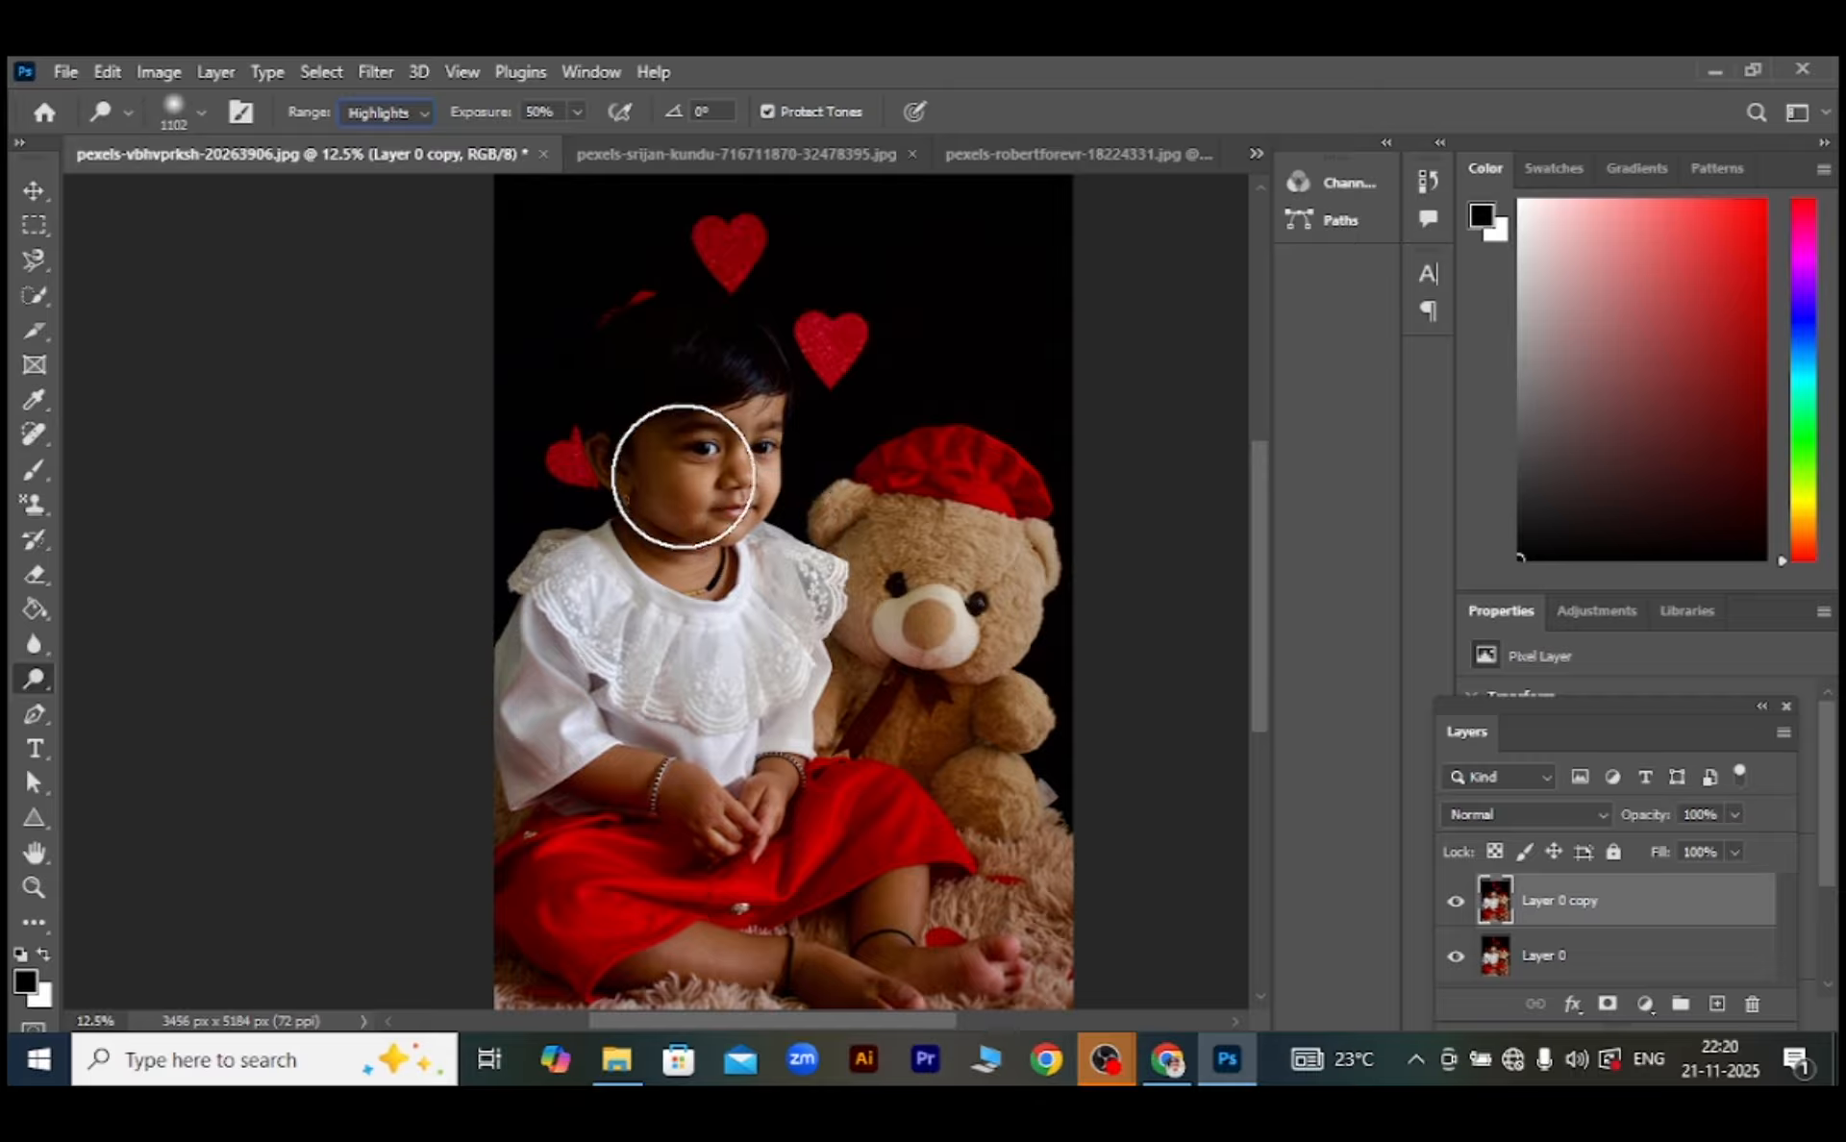
{"action": "mouse_move", "coordinate": [684, 465]}
{"action": "left_mouse_down"}
{"action": "mouse_move", "coordinate": [747, 456]}
{"action": "mouse_move", "coordinate": [718, 485]}
{"action": "mouse_move", "coordinate": [692, 481]}
{"action": "mouse_move", "coordinate": [693, 457]}
{"action": "mouse_move", "coordinate": [729, 470]}
{"action": "mouse_move", "coordinate": [699, 559]}
{"action": "mouse_move", "coordinate": [723, 492]}
{"action": "mouse_move", "coordinate": [687, 469]}
{"action": "mouse_move", "coordinate": [672, 491]}
{"action": "mouse_move", "coordinate": [710, 505]}
{"action": "left_mouse_up"}
{"action": "mouse_move", "coordinate": [726, 949]}
{"action": "left_mouse_down"}
{"action": "mouse_move", "coordinate": [882, 974]}
{"action": "mouse_move", "coordinate": [901, 911]}
{"action": "mouse_move", "coordinate": [908, 945]}
{"action": "mouse_move", "coordinate": [963, 950]}
{"action": "mouse_move", "coordinate": [915, 961]}
{"action": "mouse_move", "coordinate": [881, 905]}
{"action": "mouse_move", "coordinate": [717, 946]}
{"action": "mouse_move", "coordinate": [799, 944]}
{"action": "left_mouse_up"}
{"action": "mouse_move", "coordinate": [663, 490]}
{"action": "left_mouse_down"}
{"action": "mouse_move", "coordinate": [660, 461]}
{"action": "mouse_move", "coordinate": [672, 506]}
{"action": "mouse_move", "coordinate": [673, 476]}
{"action": "mouse_move", "coordinate": [750, 441]}
{"action": "mouse_move", "coordinate": [614, 483]}
{"action": "mouse_move", "coordinate": [620, 500]}
{"action": "left_mouse_up"}
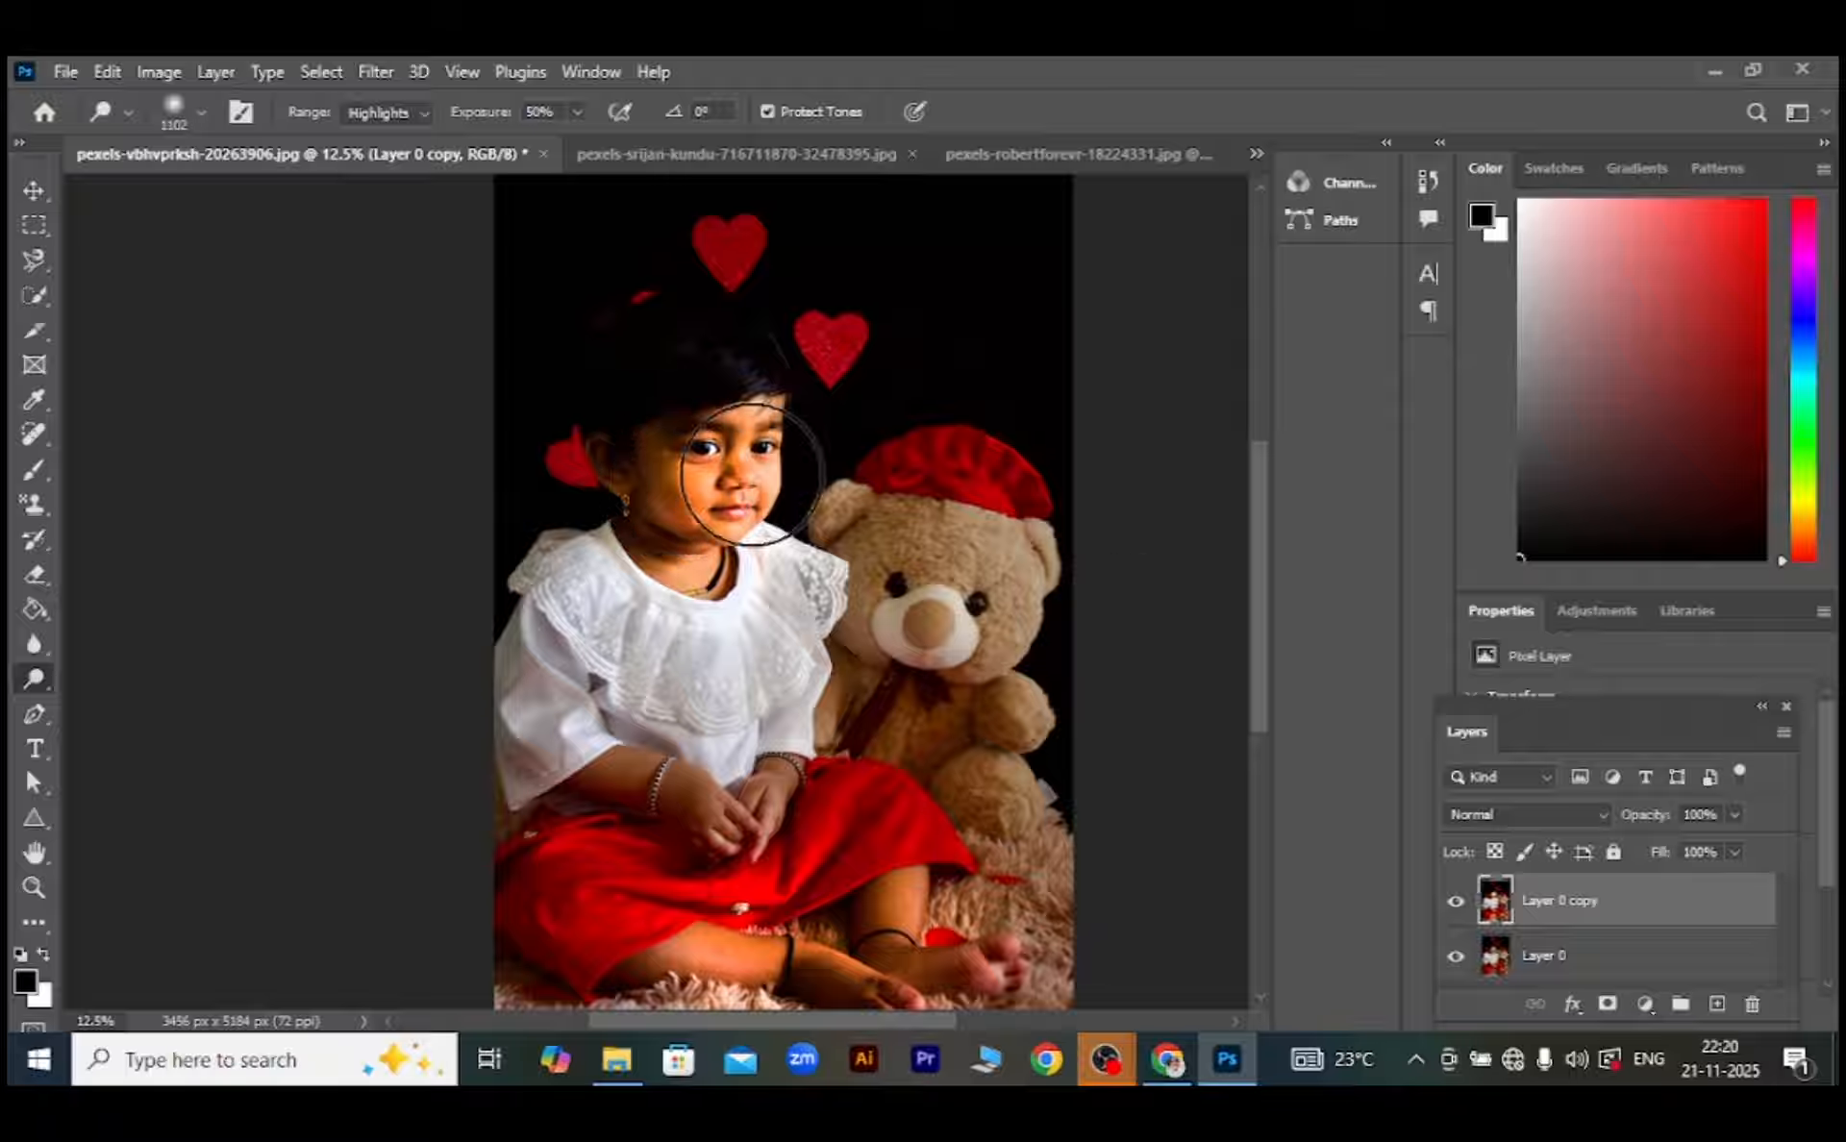
{"action": "left_click_drag", "start_coordinate": [752, 474], "coordinate": [694, 478]}
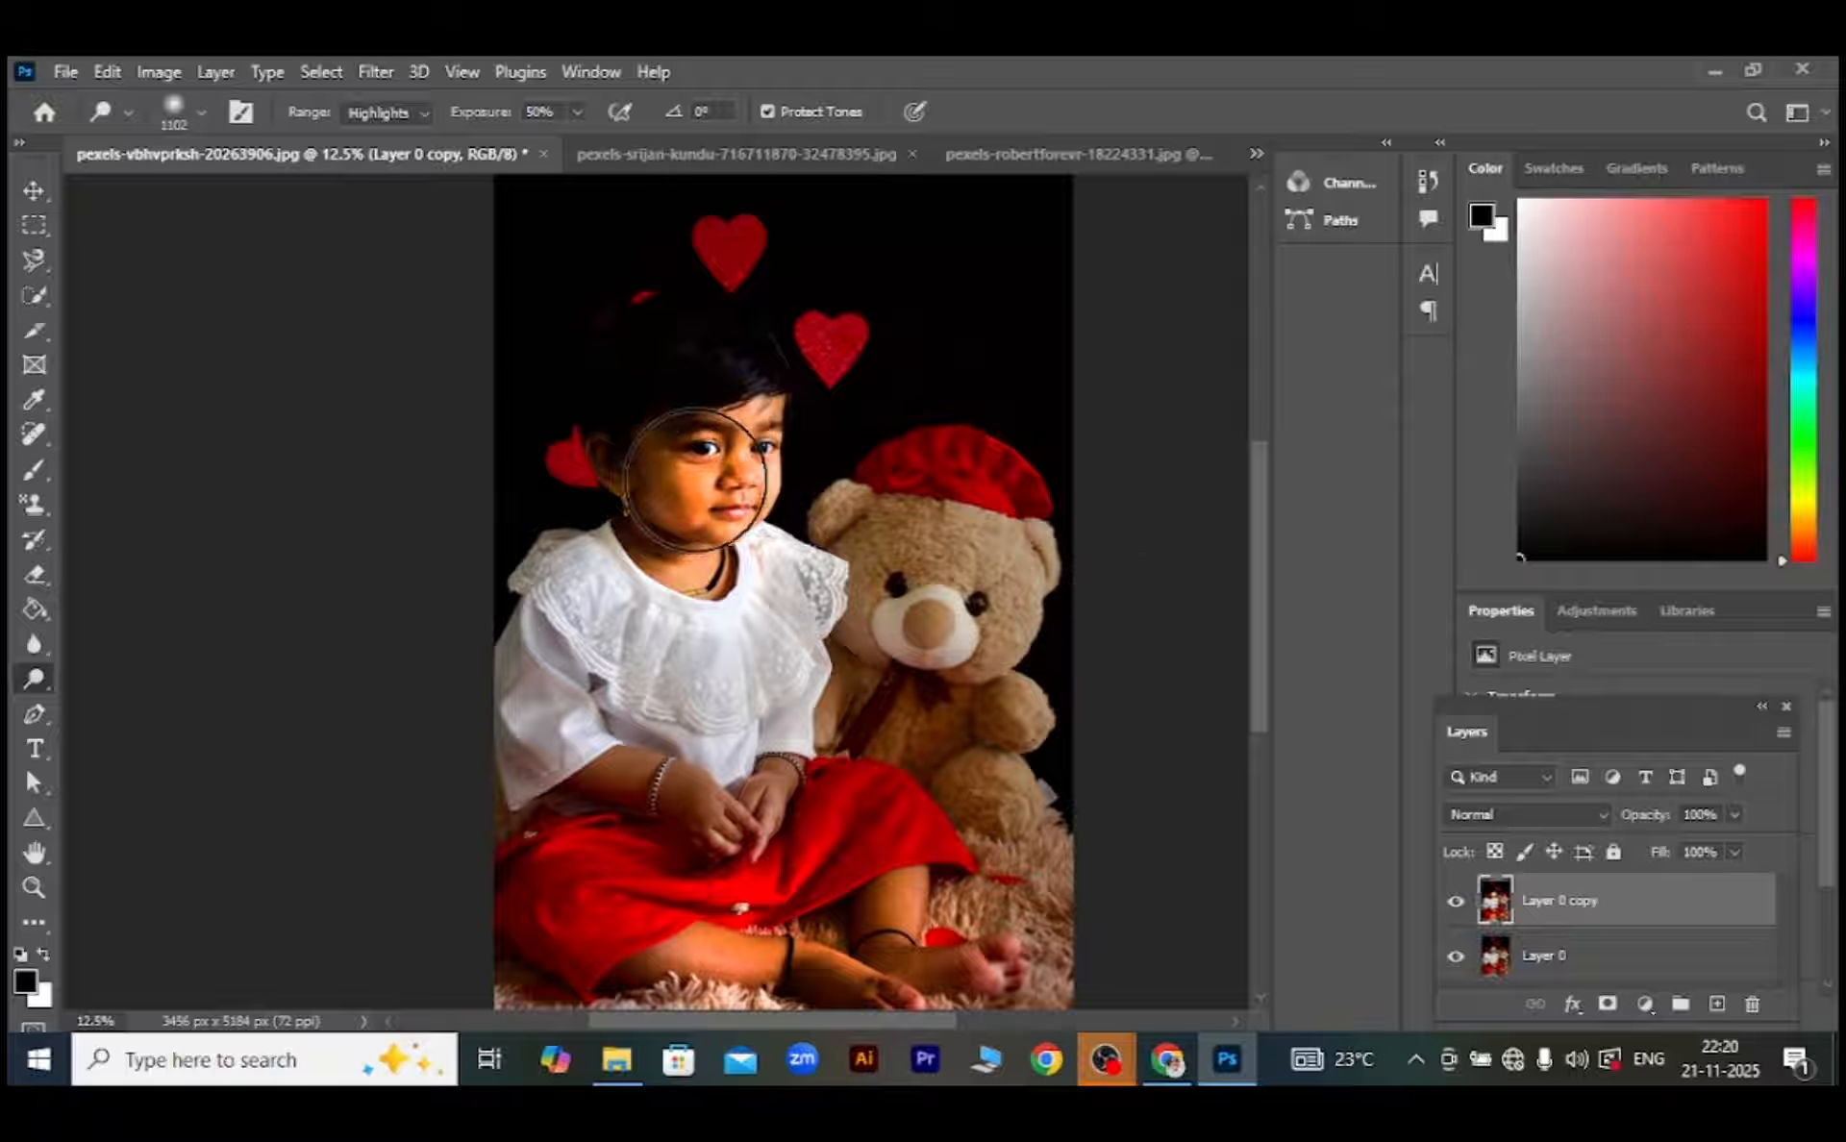
{"action": "left_click", "coordinate": [1458, 907]}
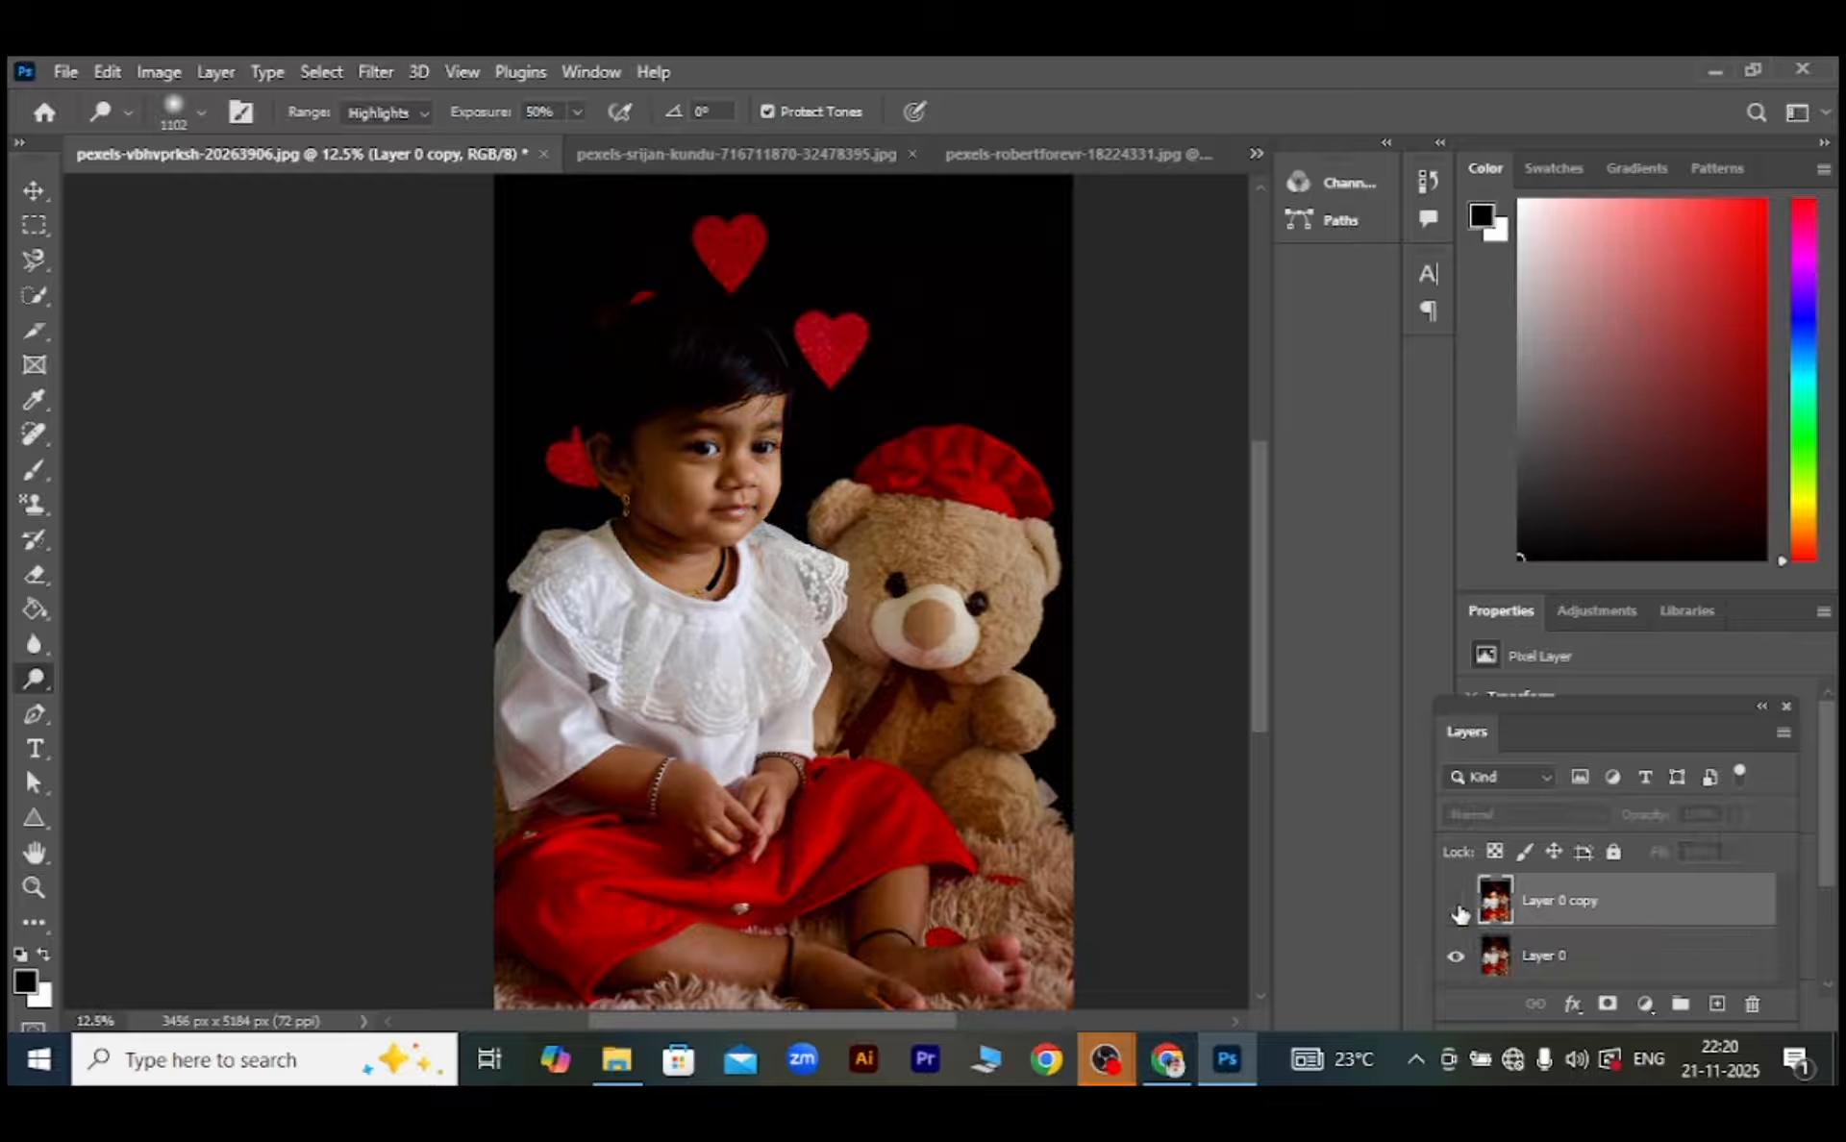
{"action": "left_click", "coordinate": [1458, 908]}
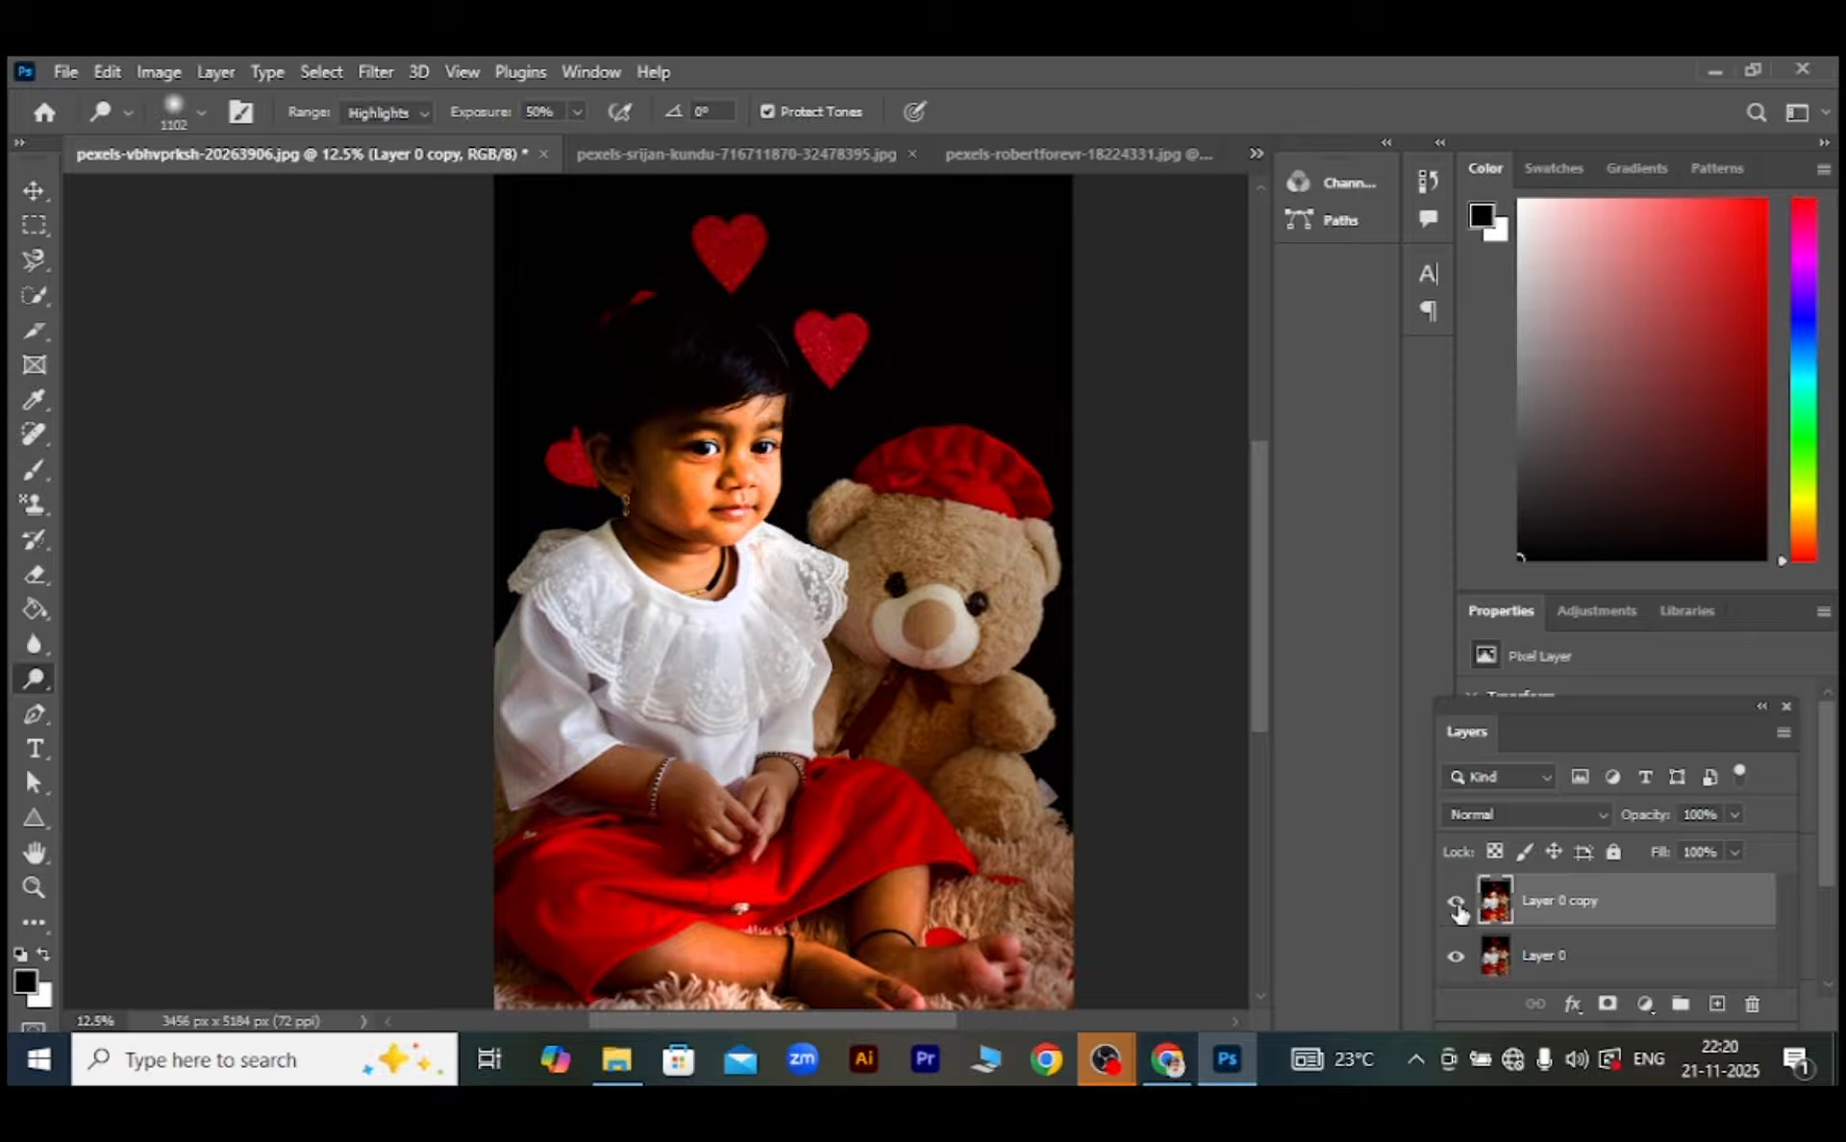
{"action": "left_click", "coordinate": [1458, 908]}
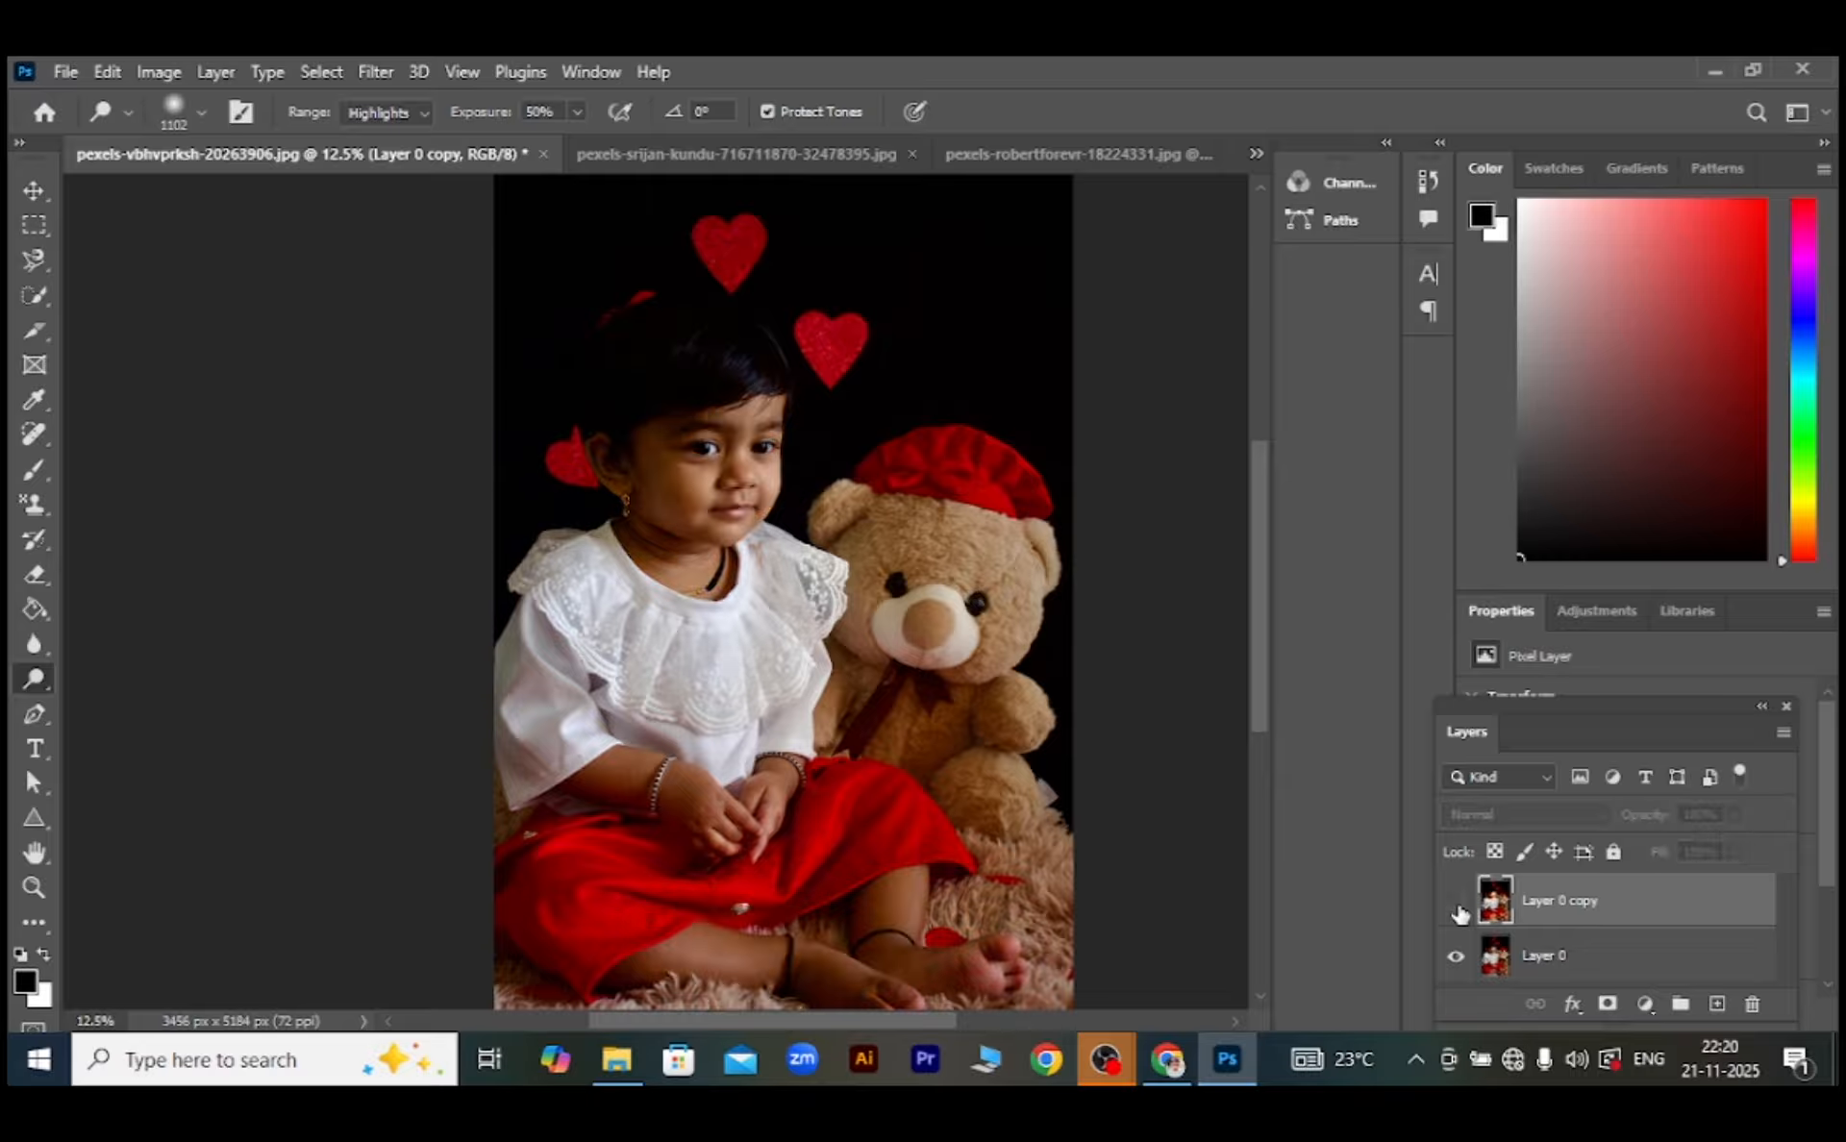
{"action": "left_click", "coordinate": [1458, 908]}
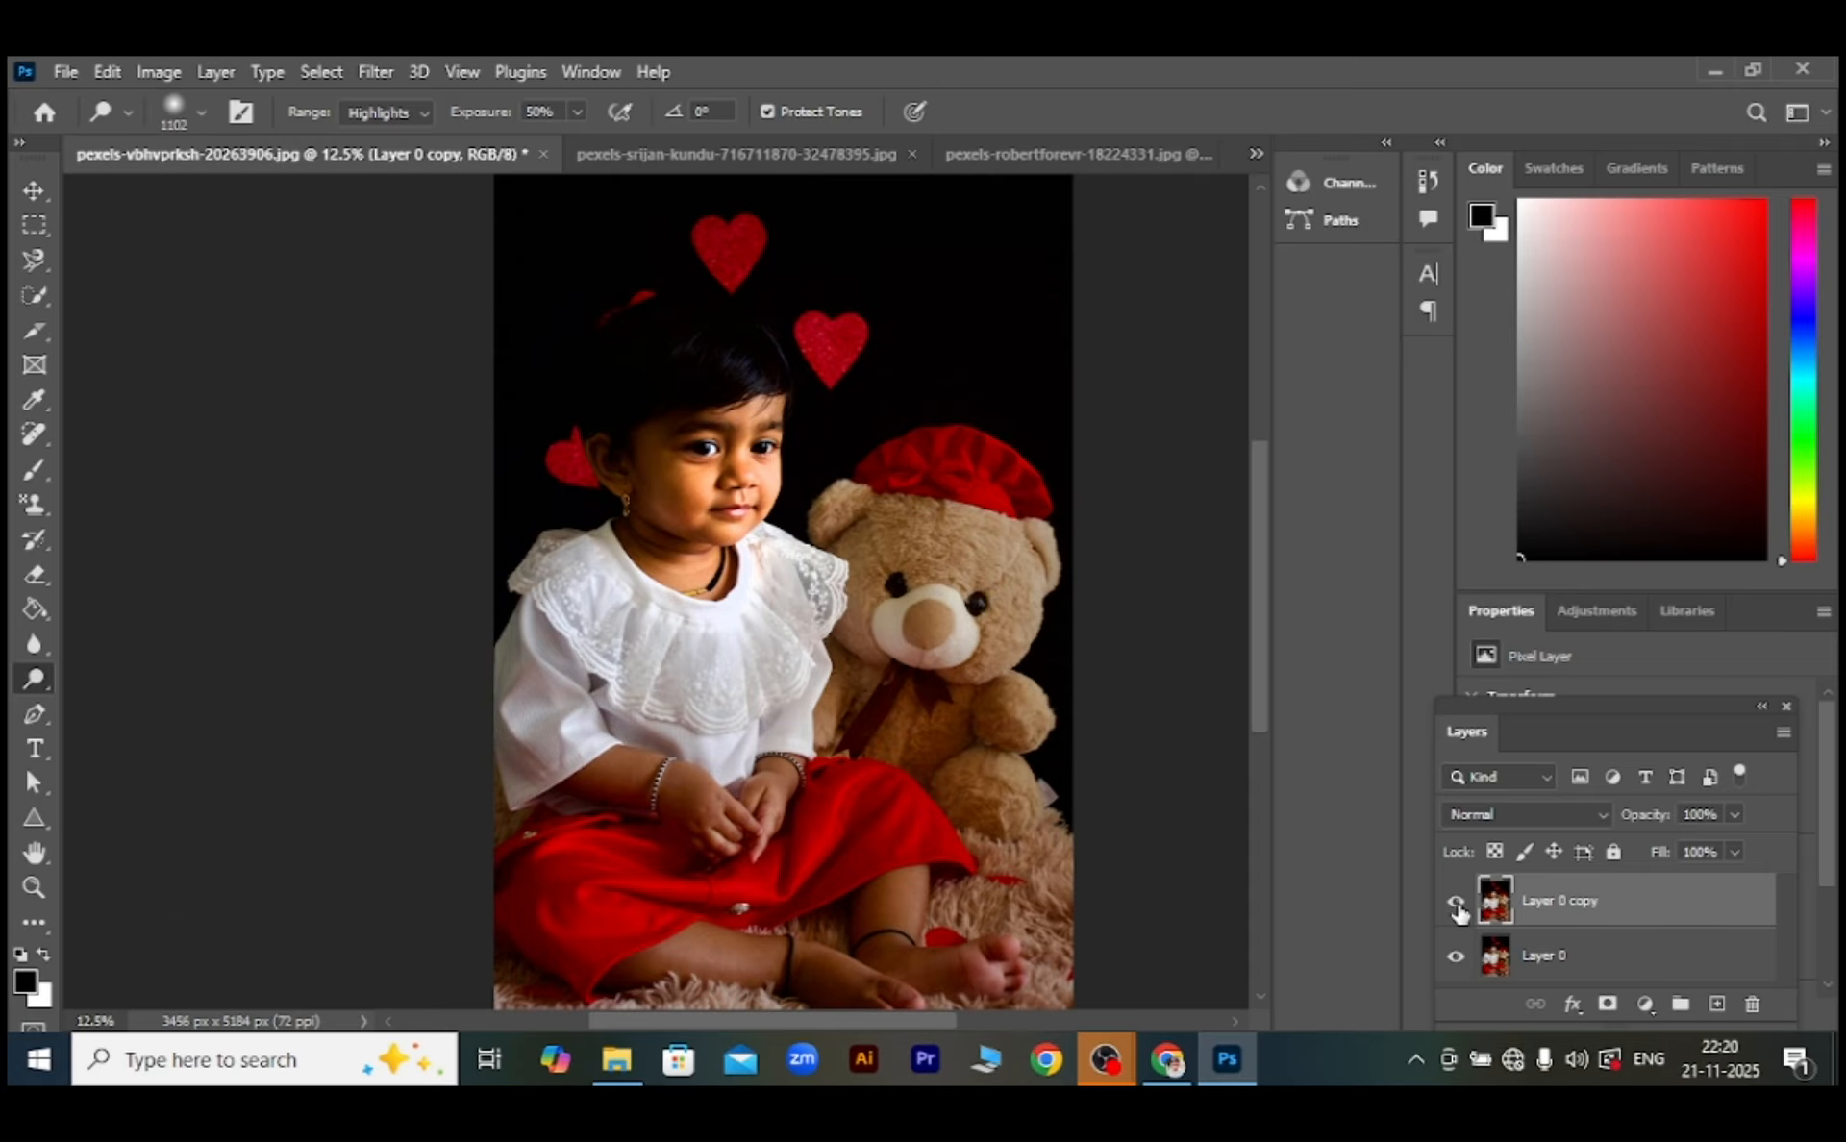
Dodge the child's face with the range set to Midtones, and compare the result with the original layer
{"action": "left_click", "coordinate": [424, 119]}
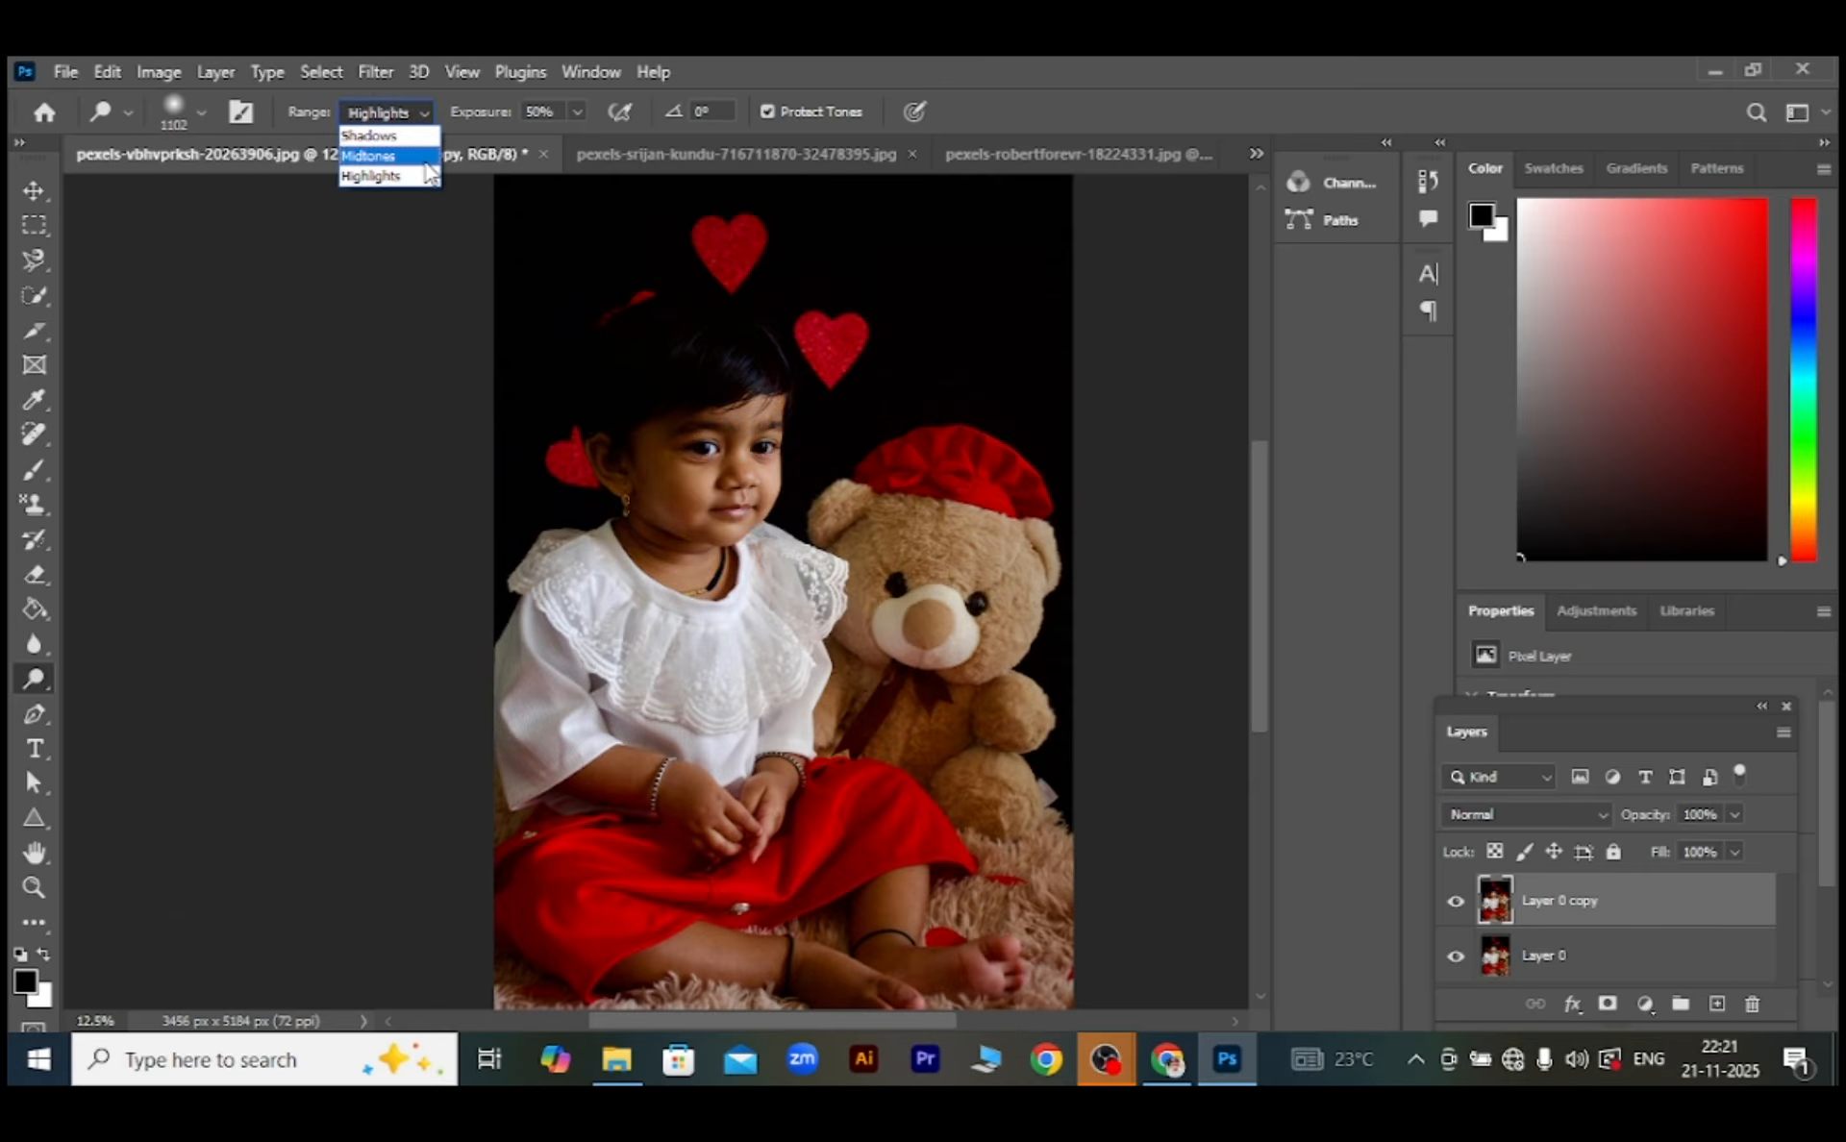
{"action": "left_click", "coordinate": [425, 160]}
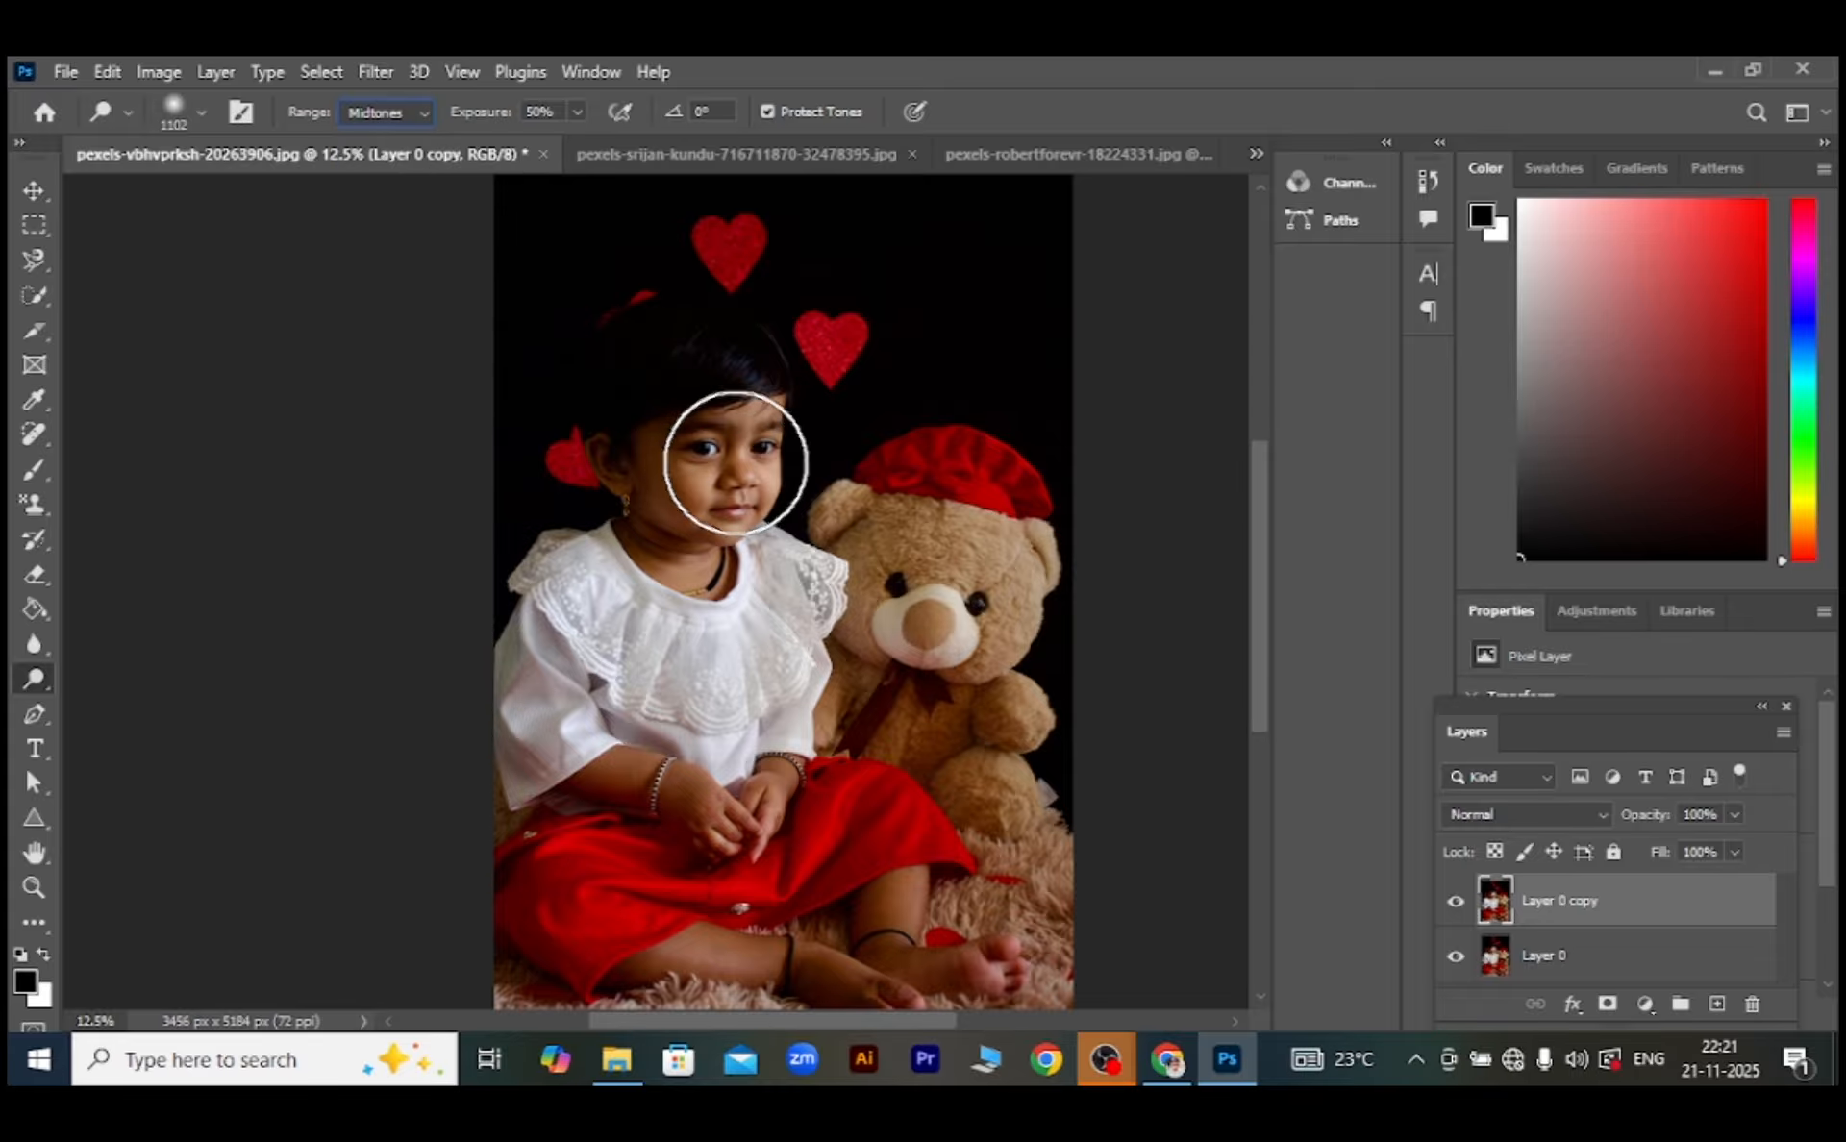
{"action": "mouse_move", "coordinate": [752, 458]}
{"action": "left_mouse_down"}
{"action": "mouse_move", "coordinate": [688, 456]}
{"action": "mouse_move", "coordinate": [733, 454]}
{"action": "mouse_move", "coordinate": [713, 513]}
{"action": "mouse_move", "coordinate": [672, 494]}
{"action": "mouse_move", "coordinate": [680, 461]}
{"action": "mouse_move", "coordinate": [698, 490]}
{"action": "left_mouse_up"}
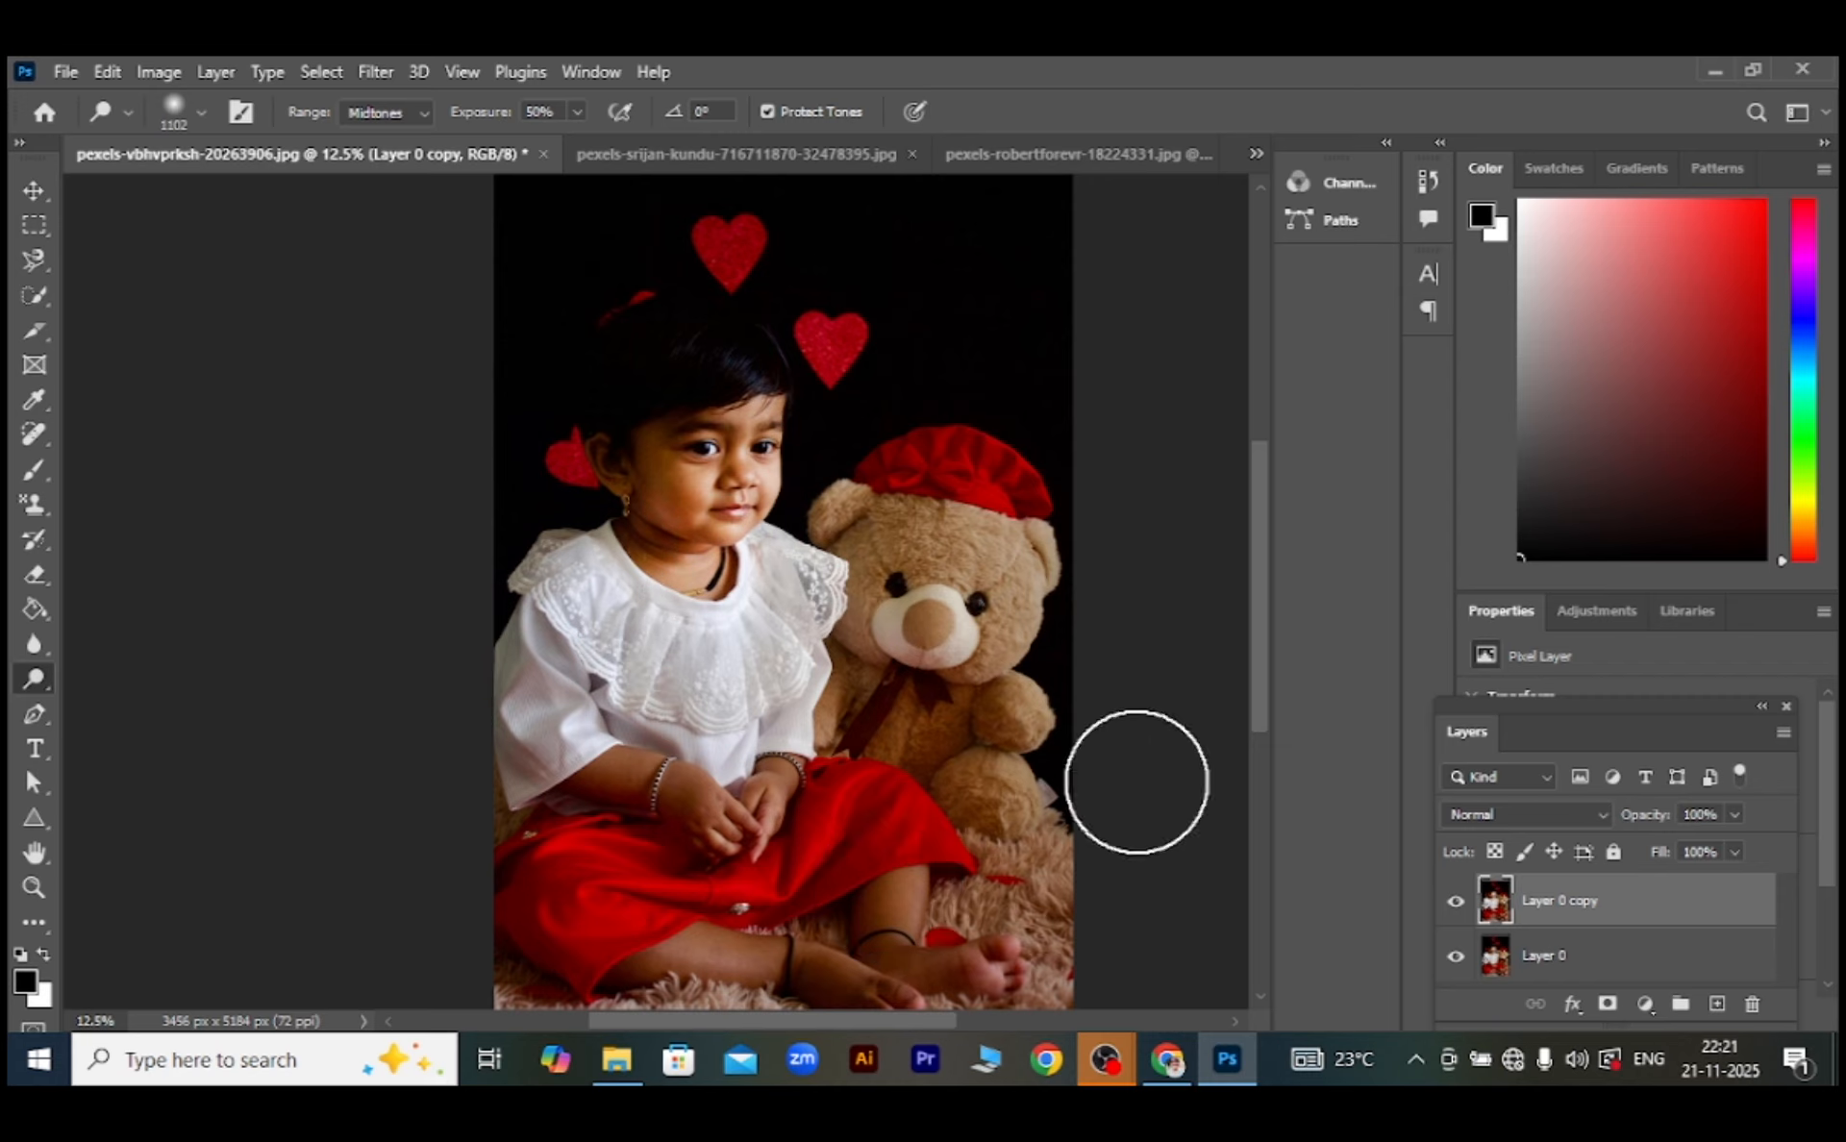
{"action": "left_click", "coordinate": [1457, 906]}
{"action": "left_click", "coordinate": [1456, 906]}
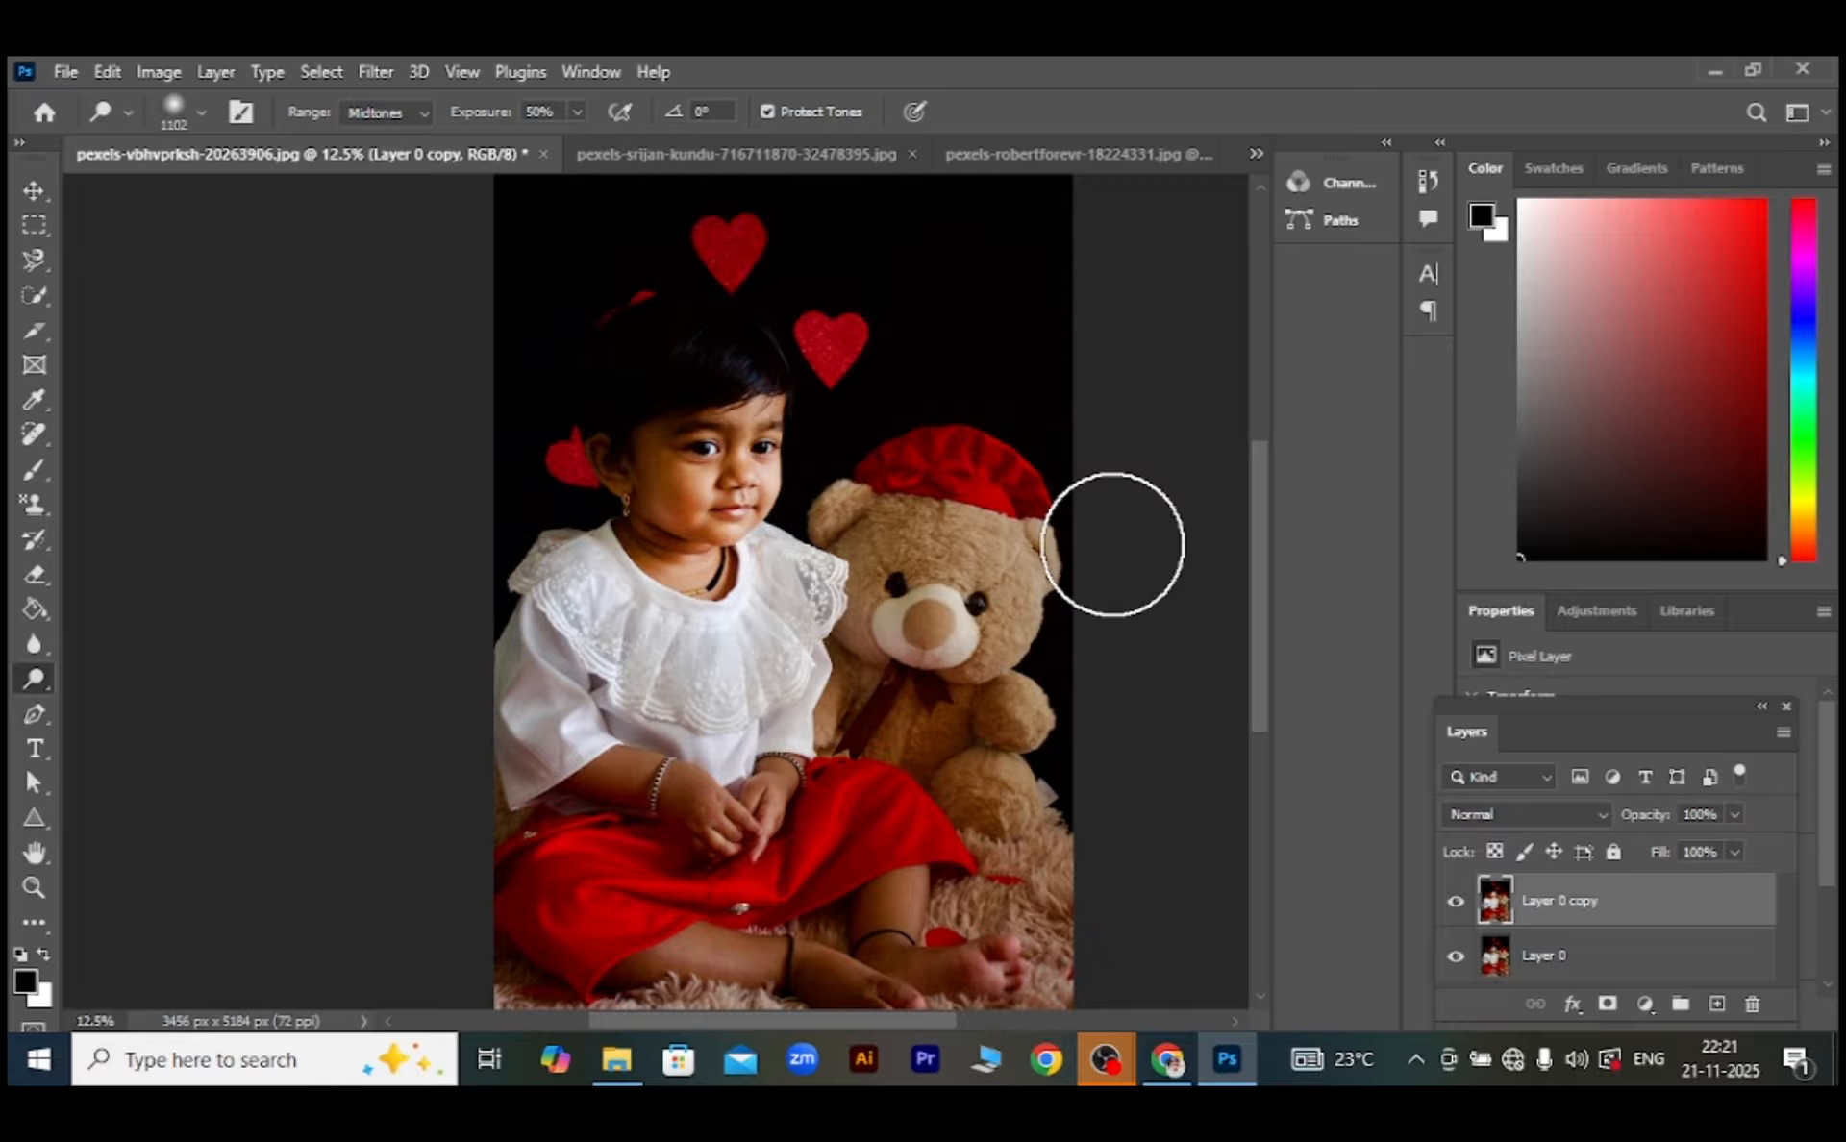
Undo the layer visibility changes and the midtone dodging on the child's face
{"action": "key", "text": "ctrl+z"}
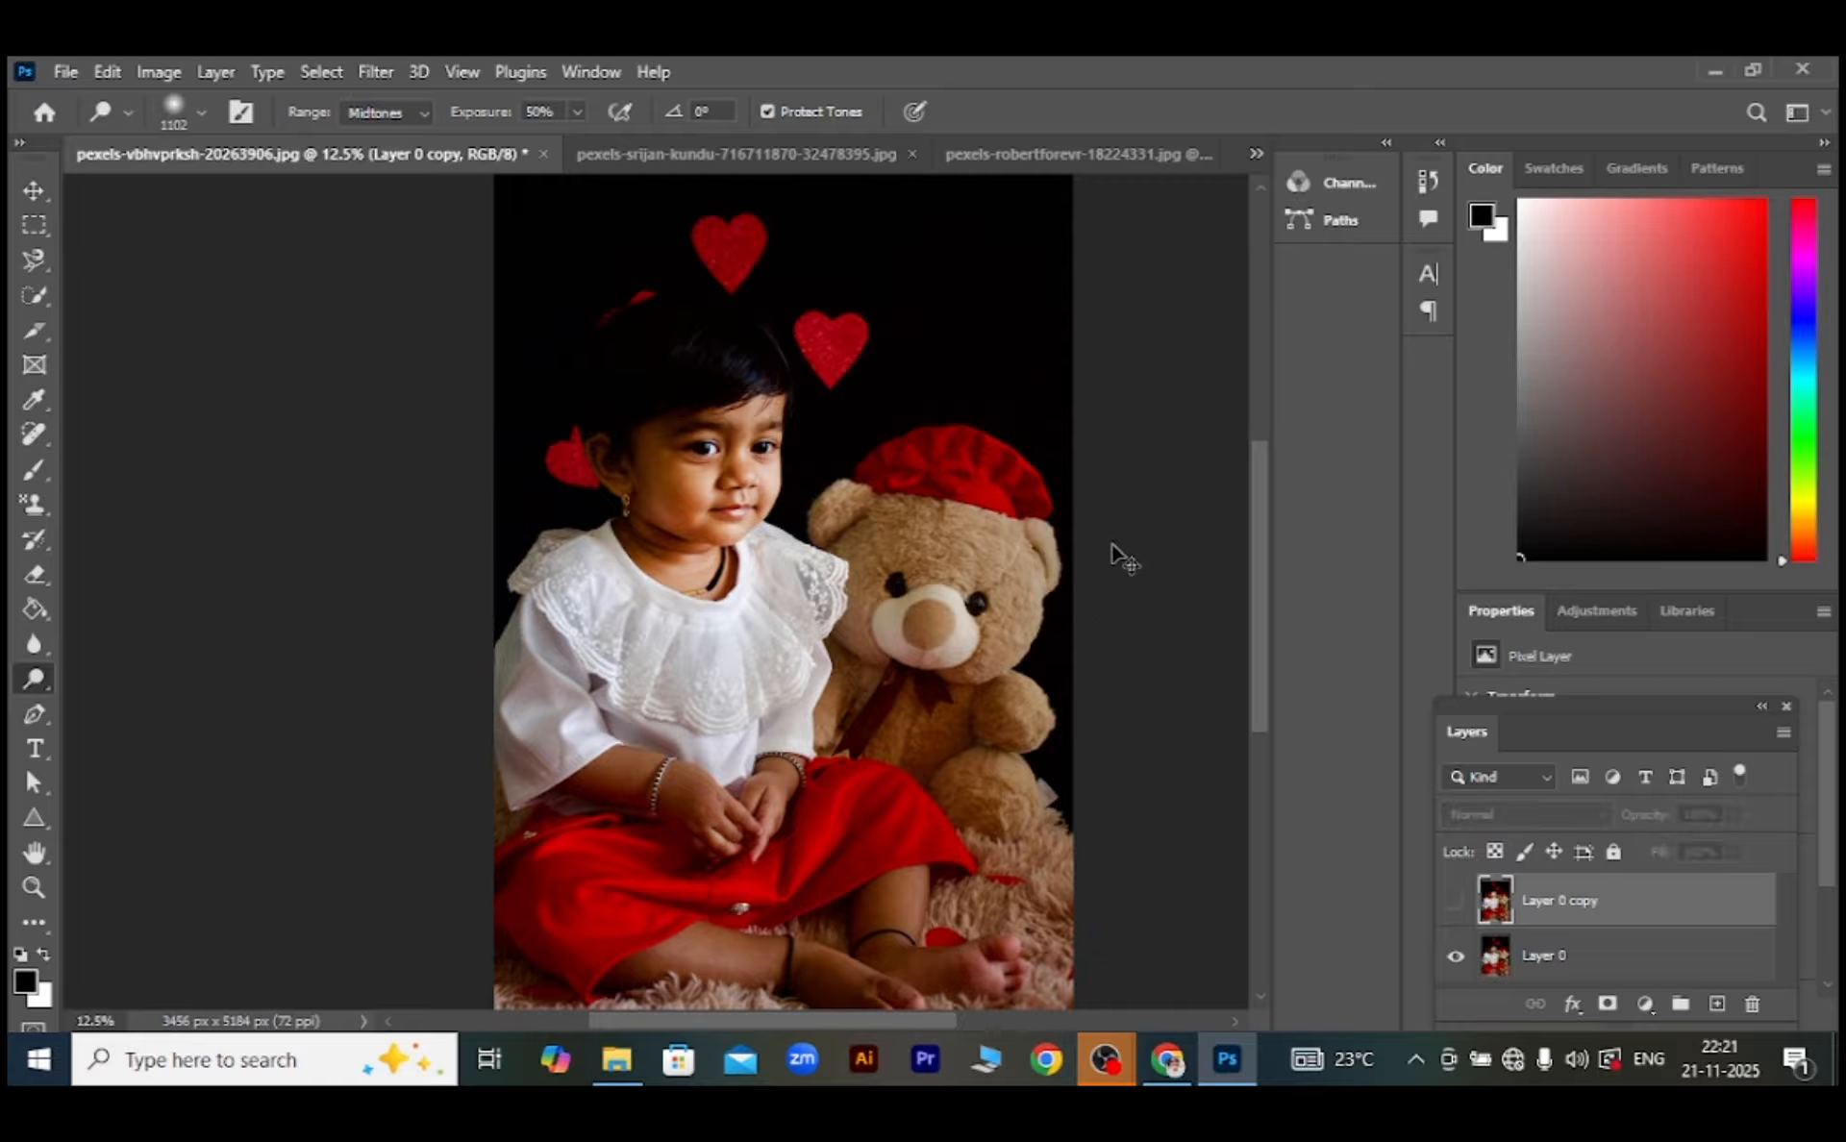
{"action": "key", "text": "ctrl+z"}
{"action": "key", "text": "ctrl+z"}
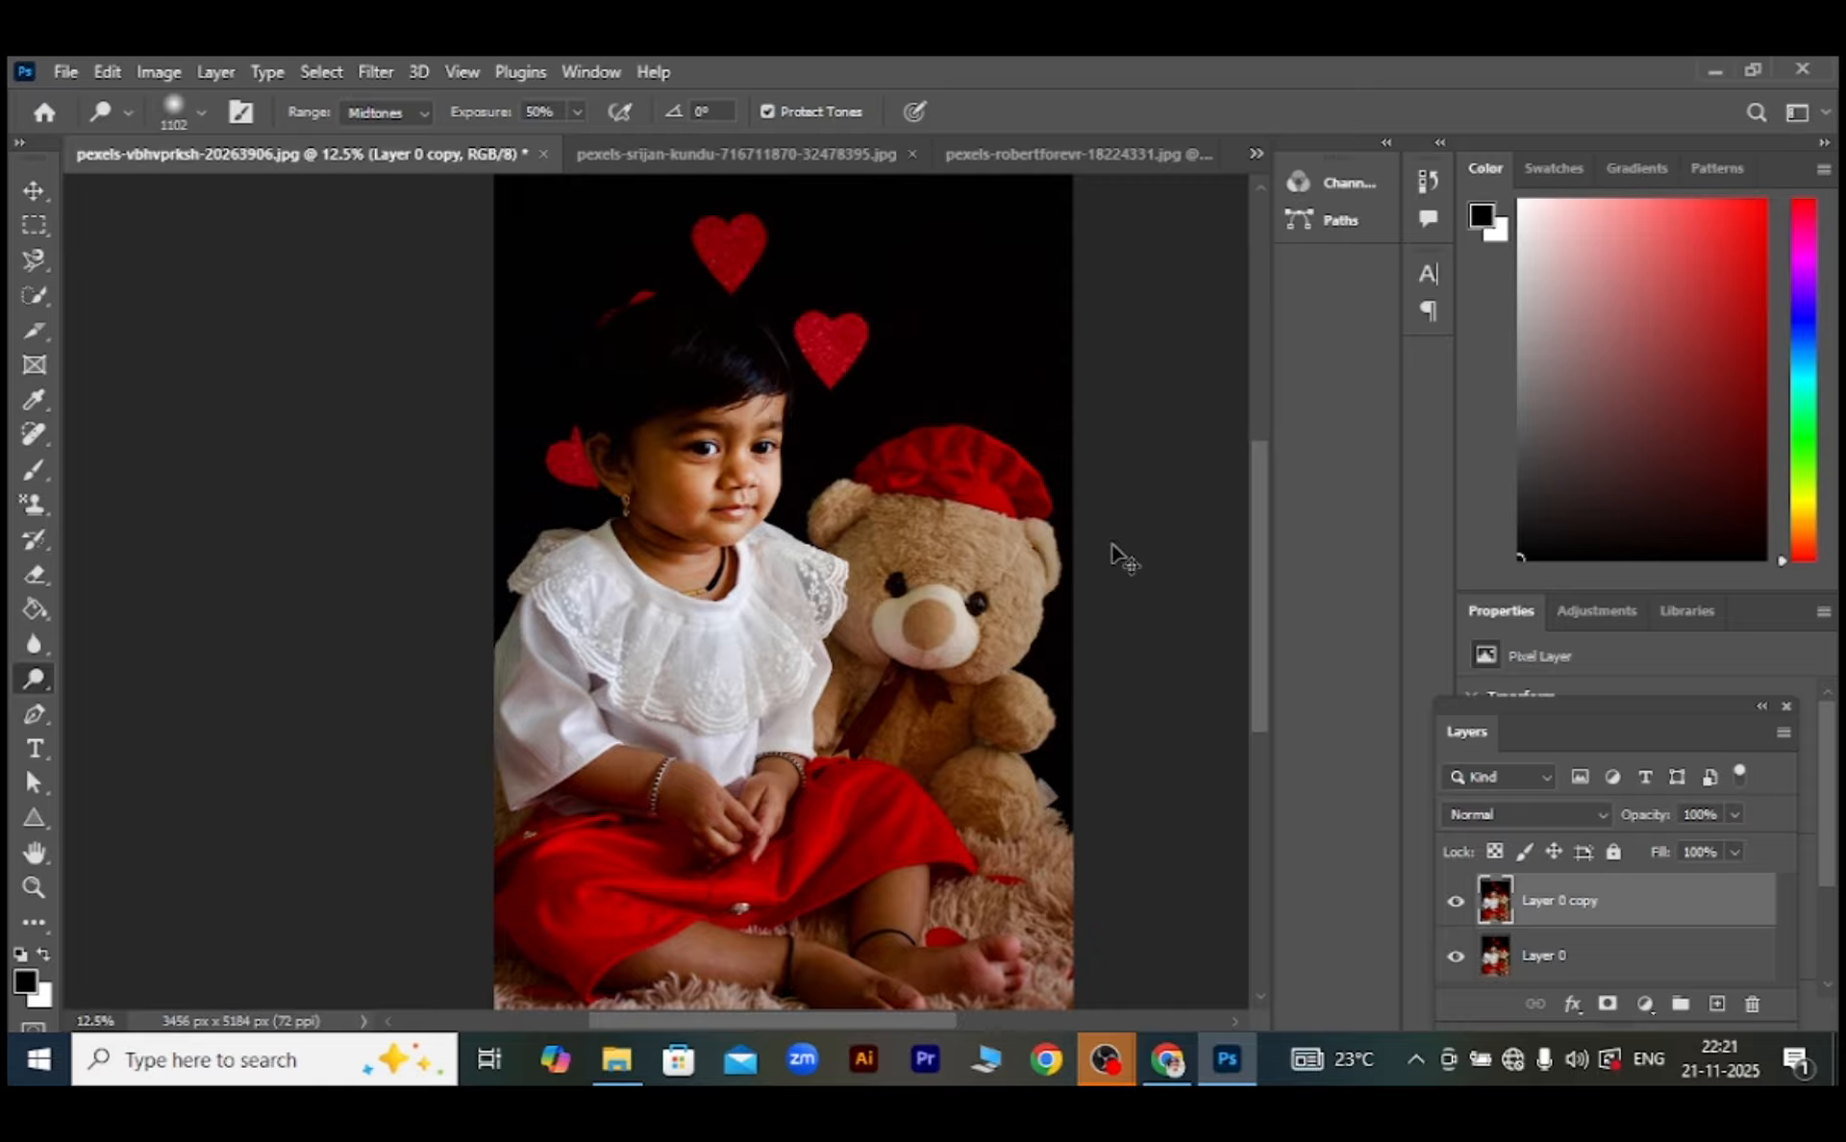
{"action": "key", "text": "ctrl+z"}
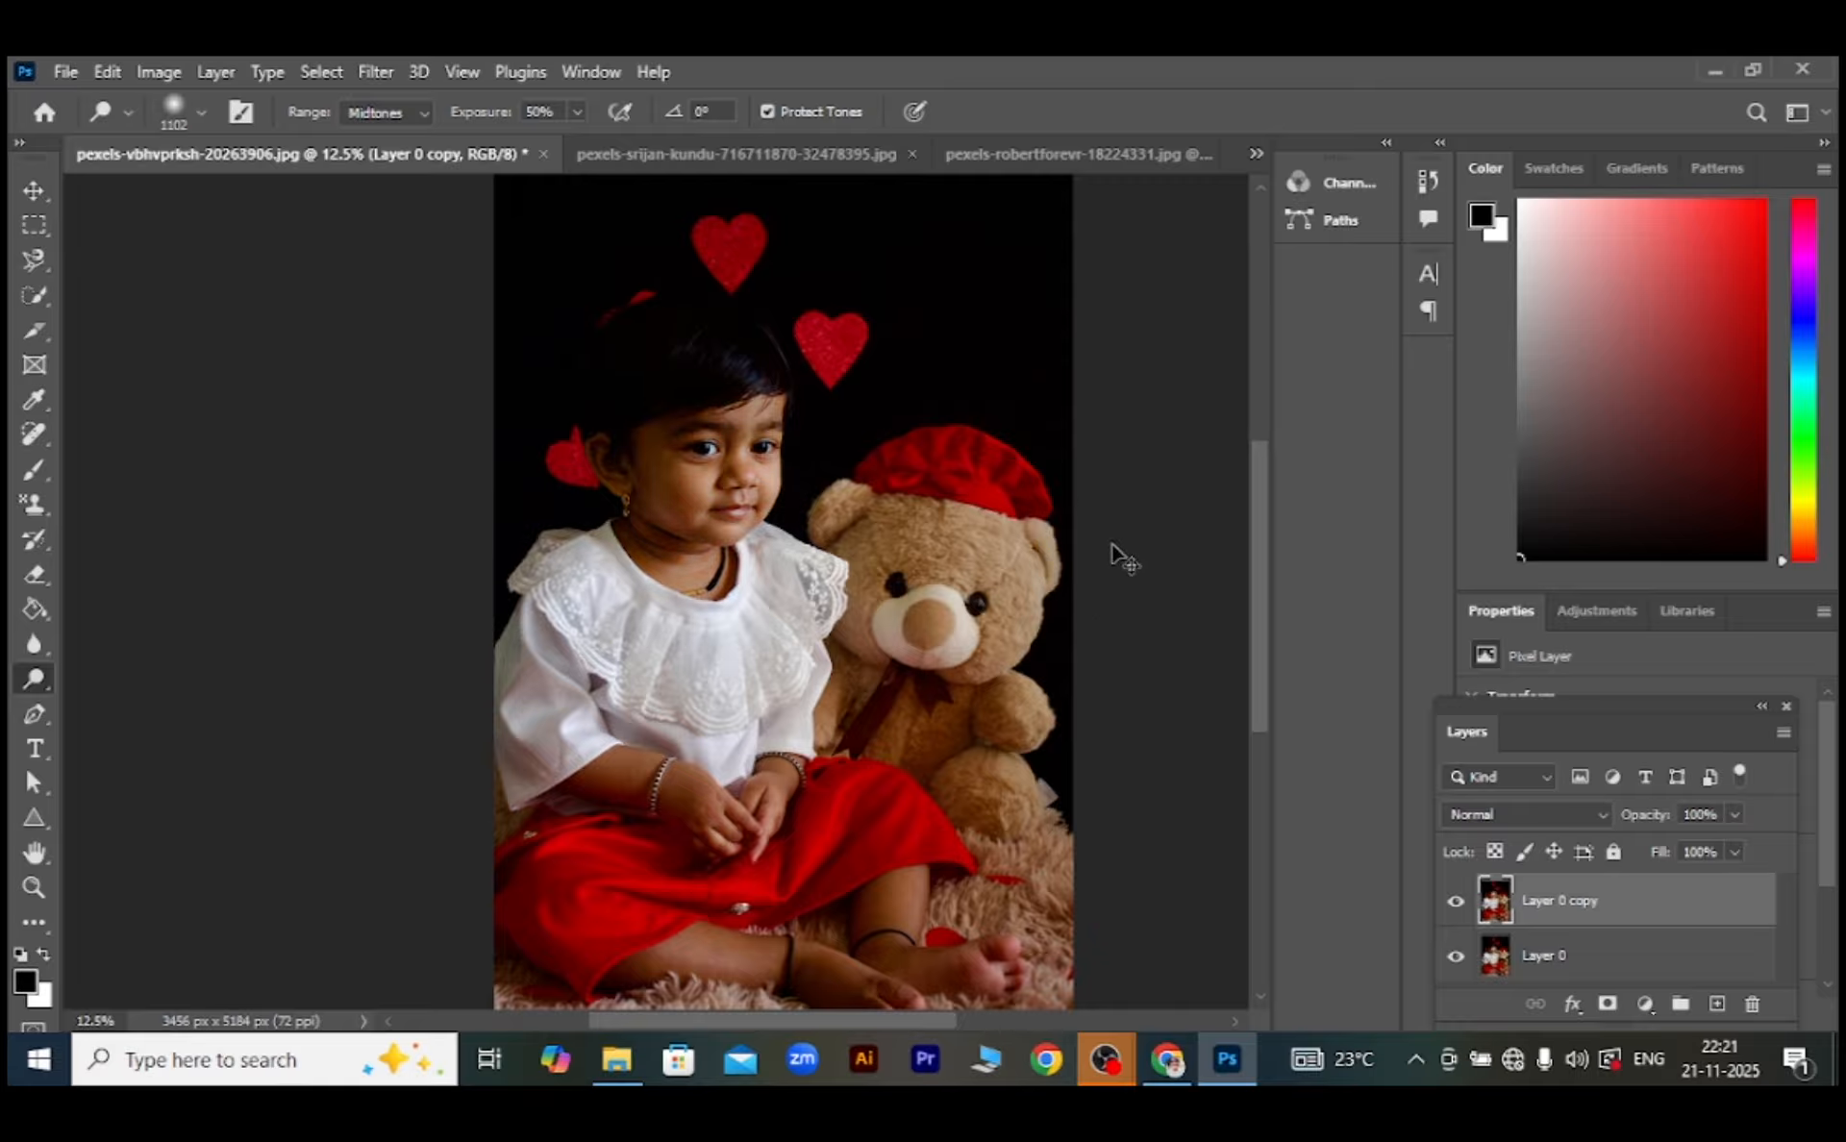
Dodge the child's hair and face with the range set to Shadows, and compare the result with the original layer
{"action": "left_click", "coordinate": [423, 114]}
{"action": "left_click", "coordinate": [423, 136]}
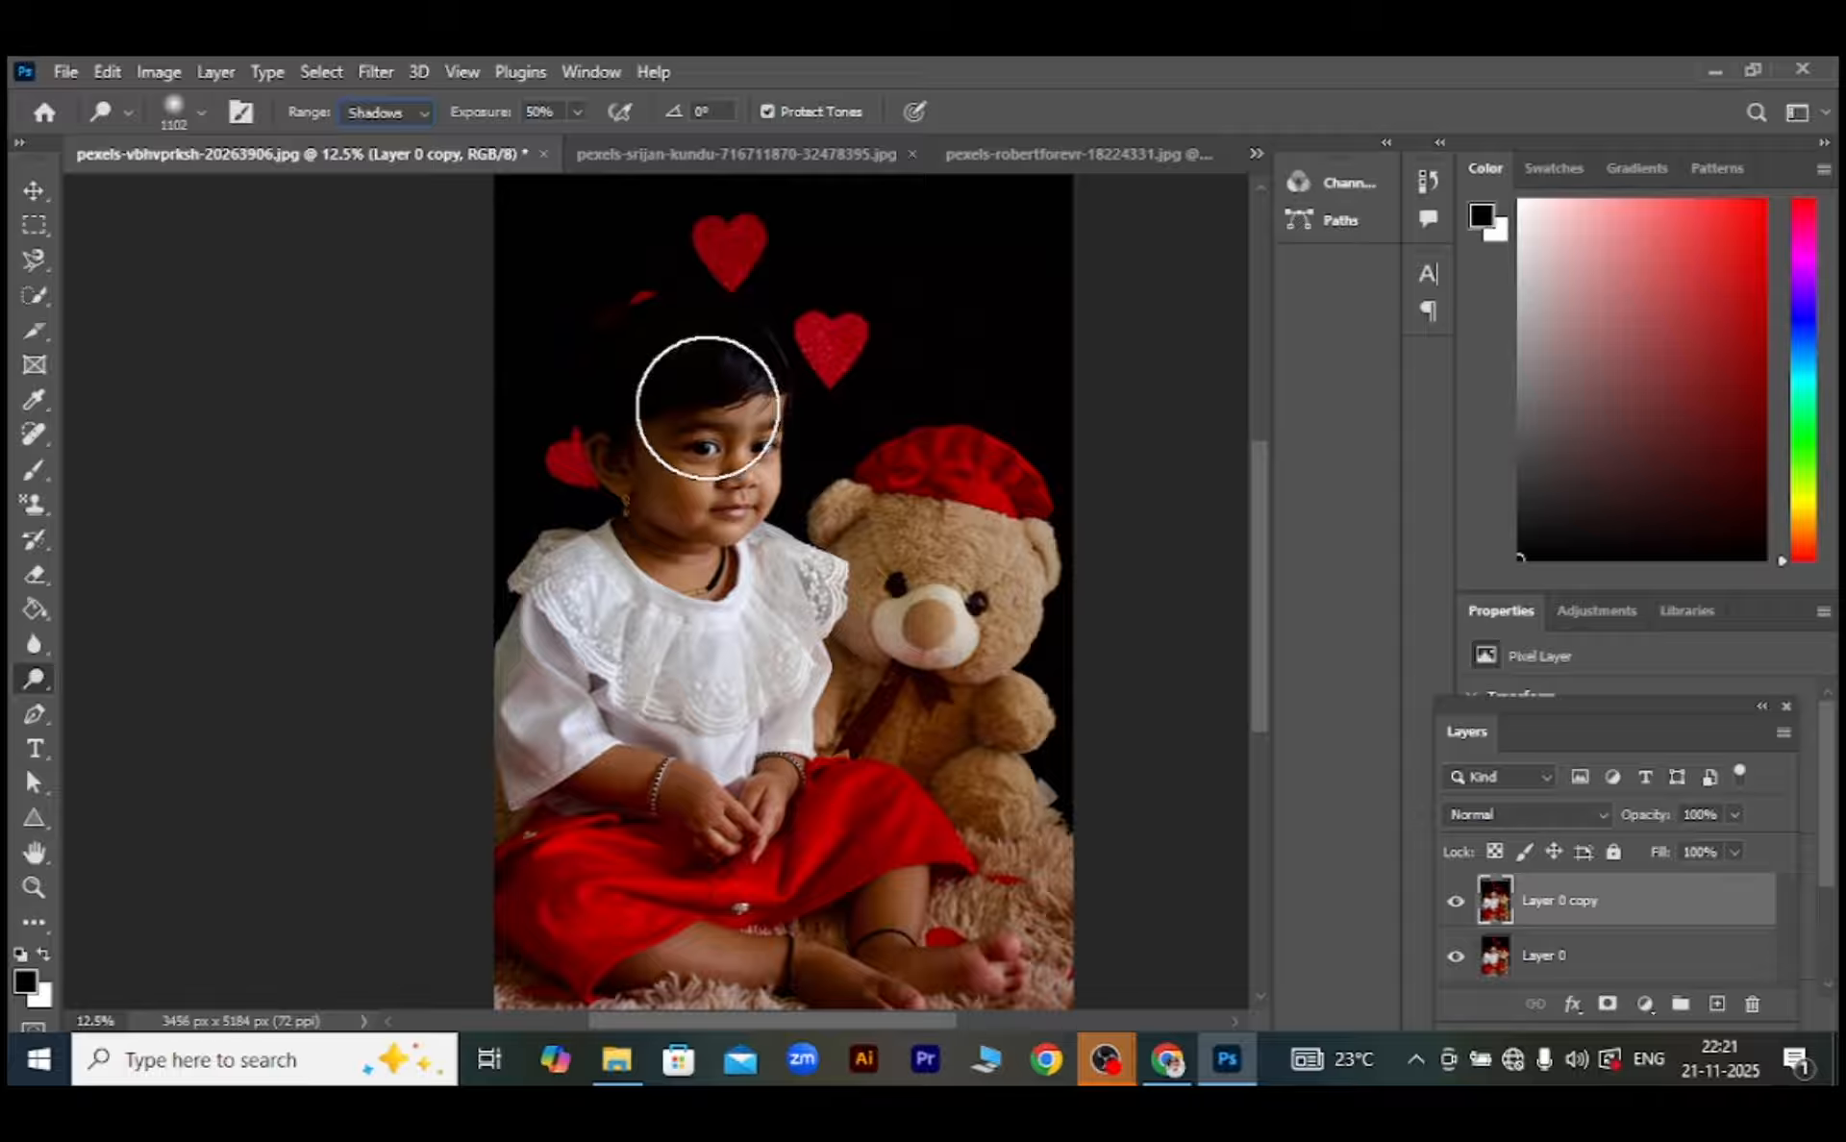
{"action": "mouse_move", "coordinate": [707, 408]}
{"action": "left_mouse_down"}
{"action": "mouse_move", "coordinate": [660, 433]}
{"action": "mouse_move", "coordinate": [677, 493]}
{"action": "mouse_move", "coordinate": [683, 470]}
{"action": "mouse_move", "coordinate": [664, 474]}
{"action": "mouse_move", "coordinate": [668, 501]}
{"action": "mouse_move", "coordinate": [683, 448]}
{"action": "mouse_move", "coordinate": [690, 505]}
{"action": "mouse_move", "coordinate": [748, 440]}
{"action": "mouse_move", "coordinate": [697, 440]}
{"action": "mouse_move", "coordinate": [682, 492]}
{"action": "mouse_move", "coordinate": [768, 437]}
{"action": "mouse_move", "coordinate": [694, 548]}
{"action": "mouse_move", "coordinate": [664, 541]}
{"action": "mouse_move", "coordinate": [732, 476]}
{"action": "mouse_move", "coordinate": [726, 447]}
{"action": "mouse_move", "coordinate": [673, 470]}
{"action": "mouse_move", "coordinate": [739, 529]}
{"action": "mouse_move", "coordinate": [737, 445]}
{"action": "mouse_move", "coordinate": [687, 467]}
{"action": "mouse_move", "coordinate": [746, 521]}
{"action": "mouse_move", "coordinate": [721, 450]}
{"action": "mouse_move", "coordinate": [695, 512]}
{"action": "mouse_move", "coordinate": [740, 447]}
{"action": "mouse_move", "coordinate": [687, 486]}
{"action": "mouse_move", "coordinate": [749, 455]}
{"action": "mouse_move", "coordinate": [719, 437]}
{"action": "mouse_move", "coordinate": [693, 518]}
{"action": "mouse_move", "coordinate": [735, 468]}
{"action": "mouse_move", "coordinate": [703, 448]}
{"action": "mouse_move", "coordinate": [747, 428]}
{"action": "mouse_move", "coordinate": [685, 466]}
{"action": "left_mouse_up"}
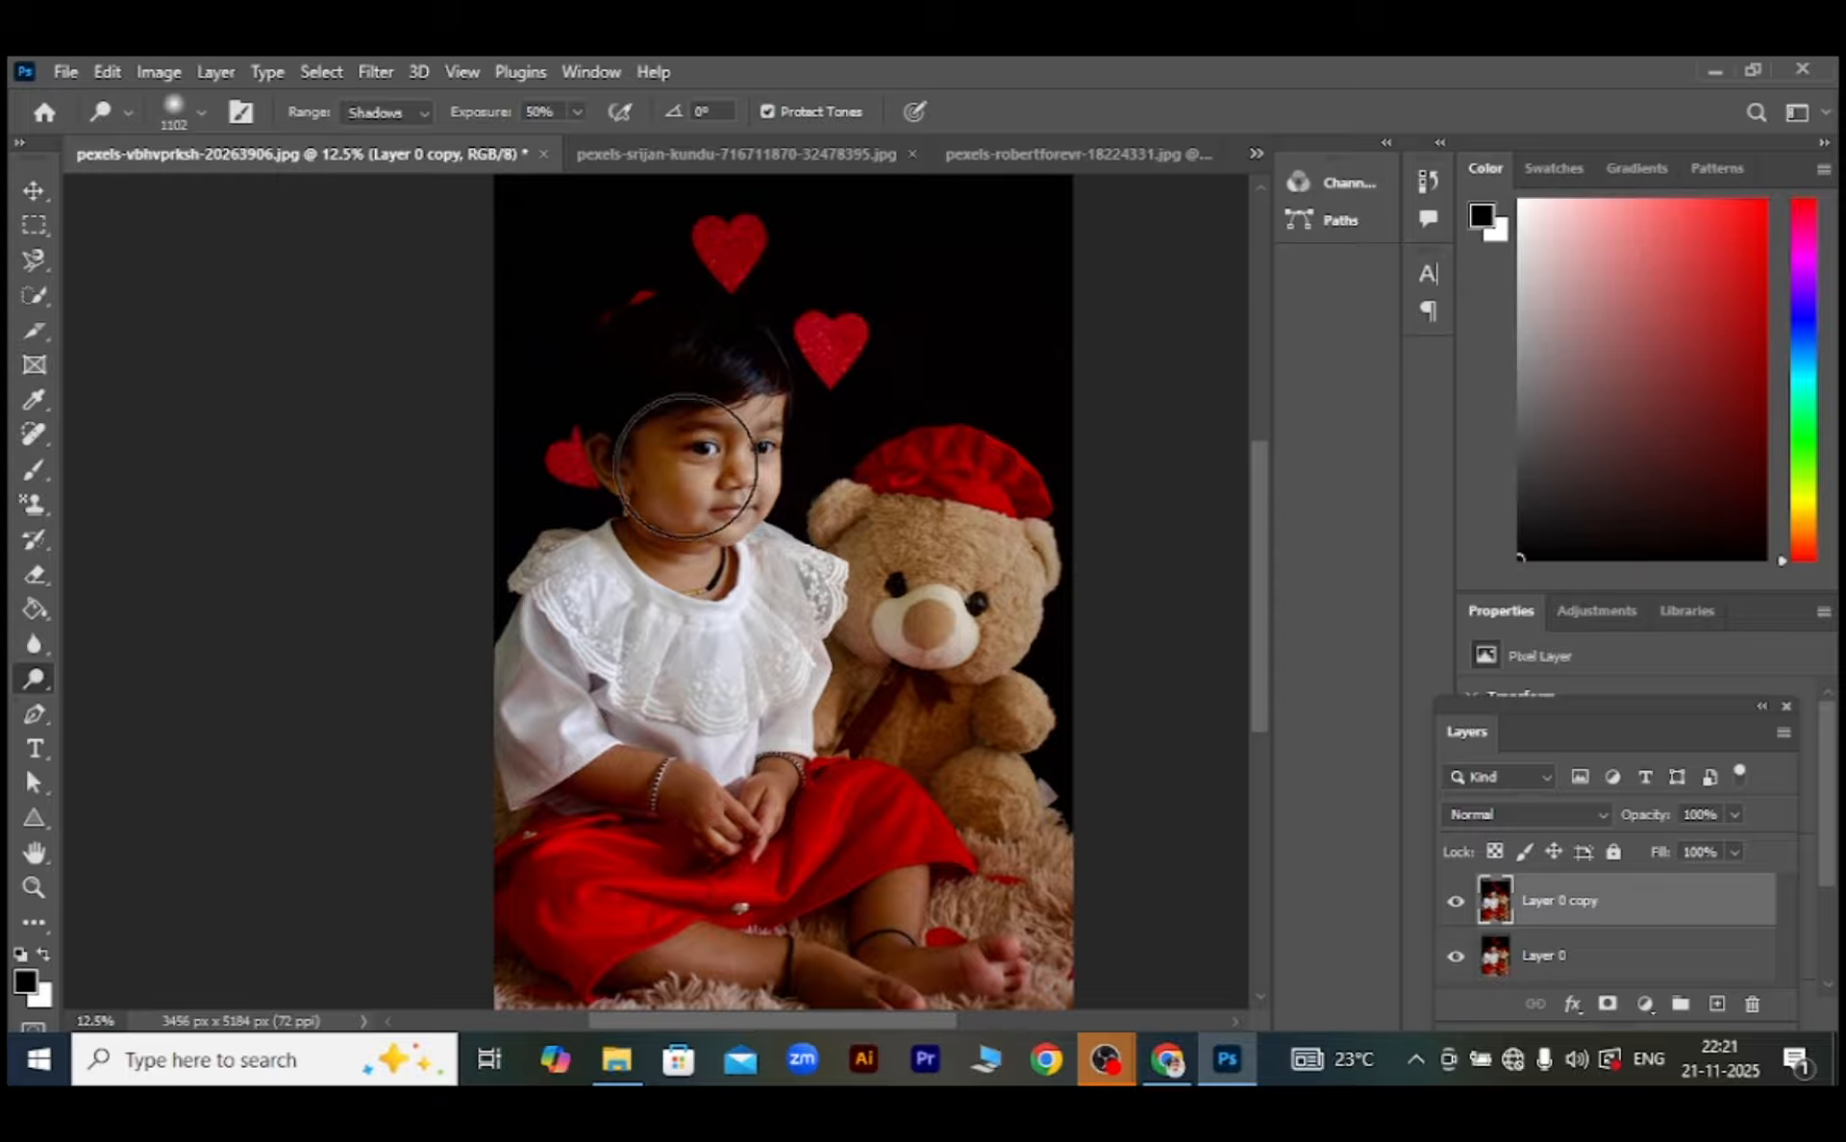
{"action": "left_click", "coordinate": [1455, 904]}
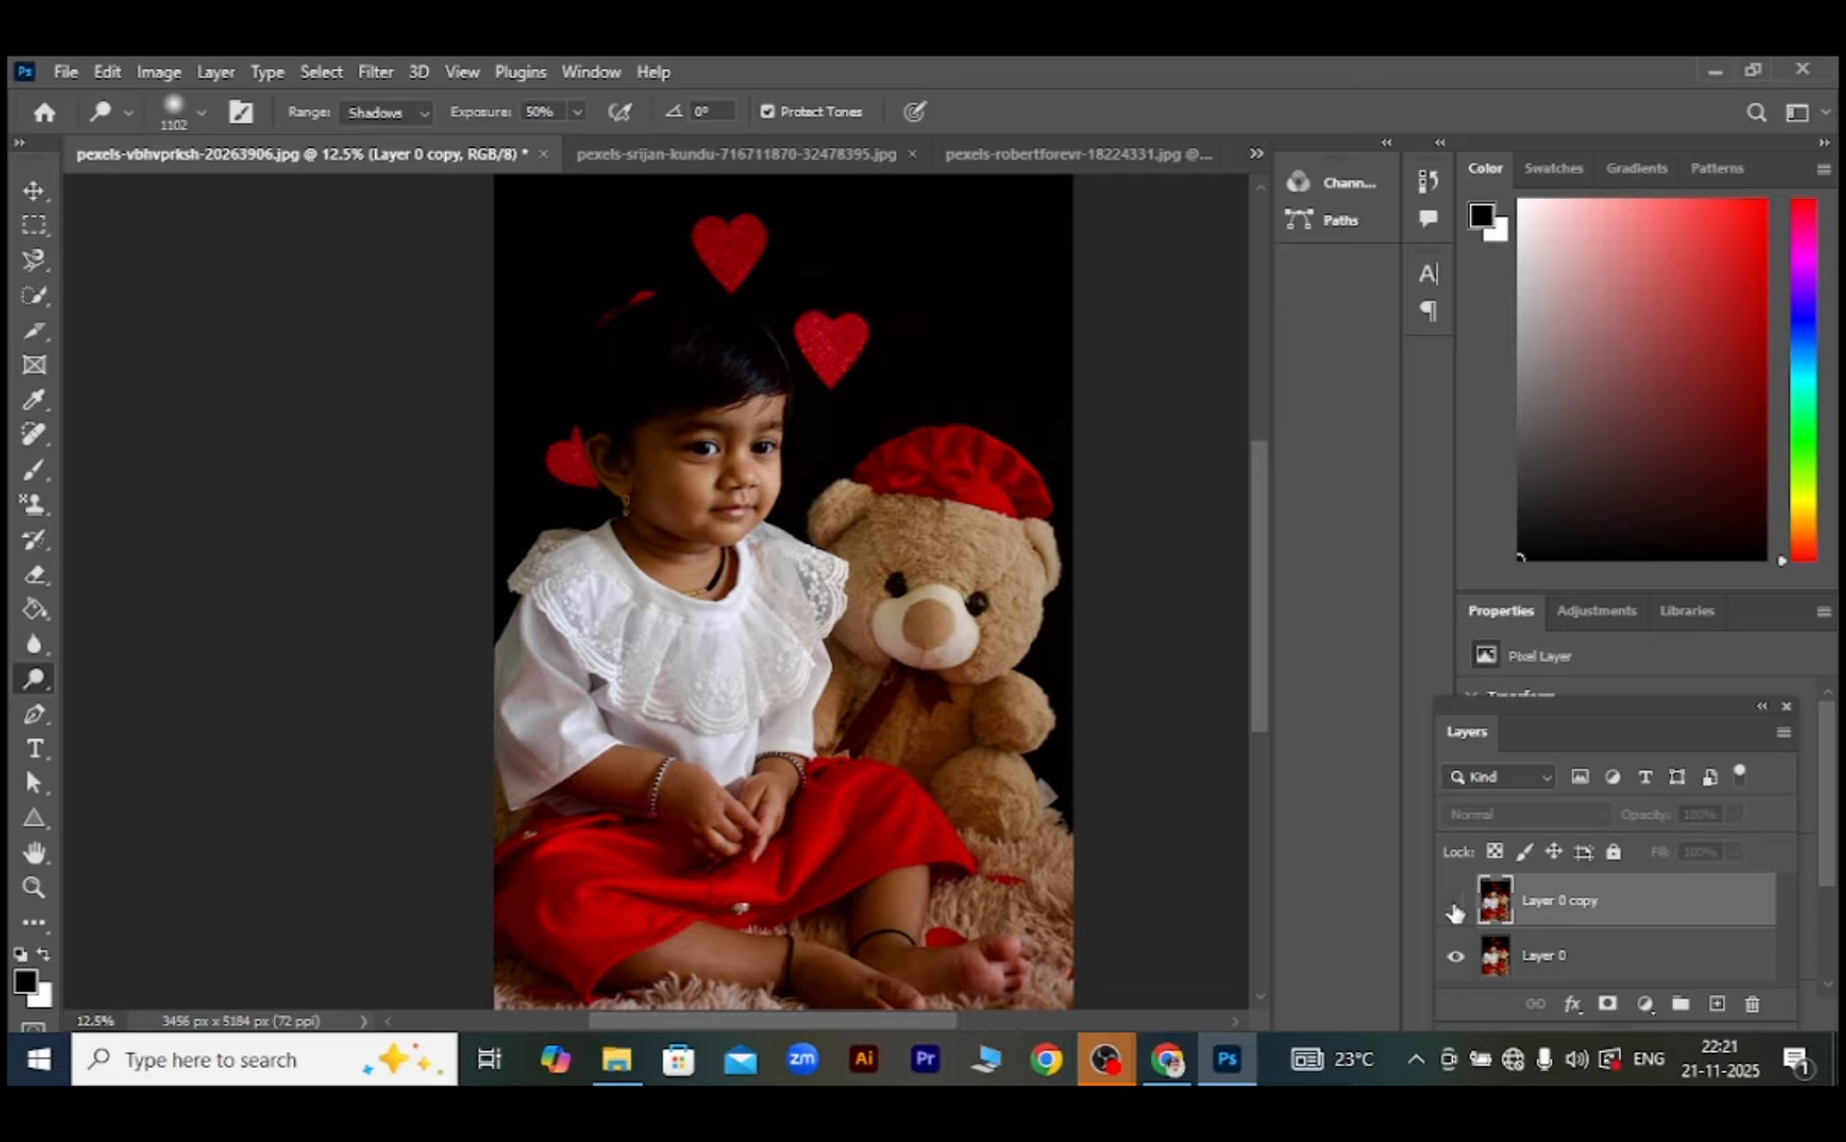
{"action": "left_click", "coordinate": [1456, 906]}
{"action": "left_click", "coordinate": [1455, 906]}
{"action": "left_click", "coordinate": [1455, 906]}
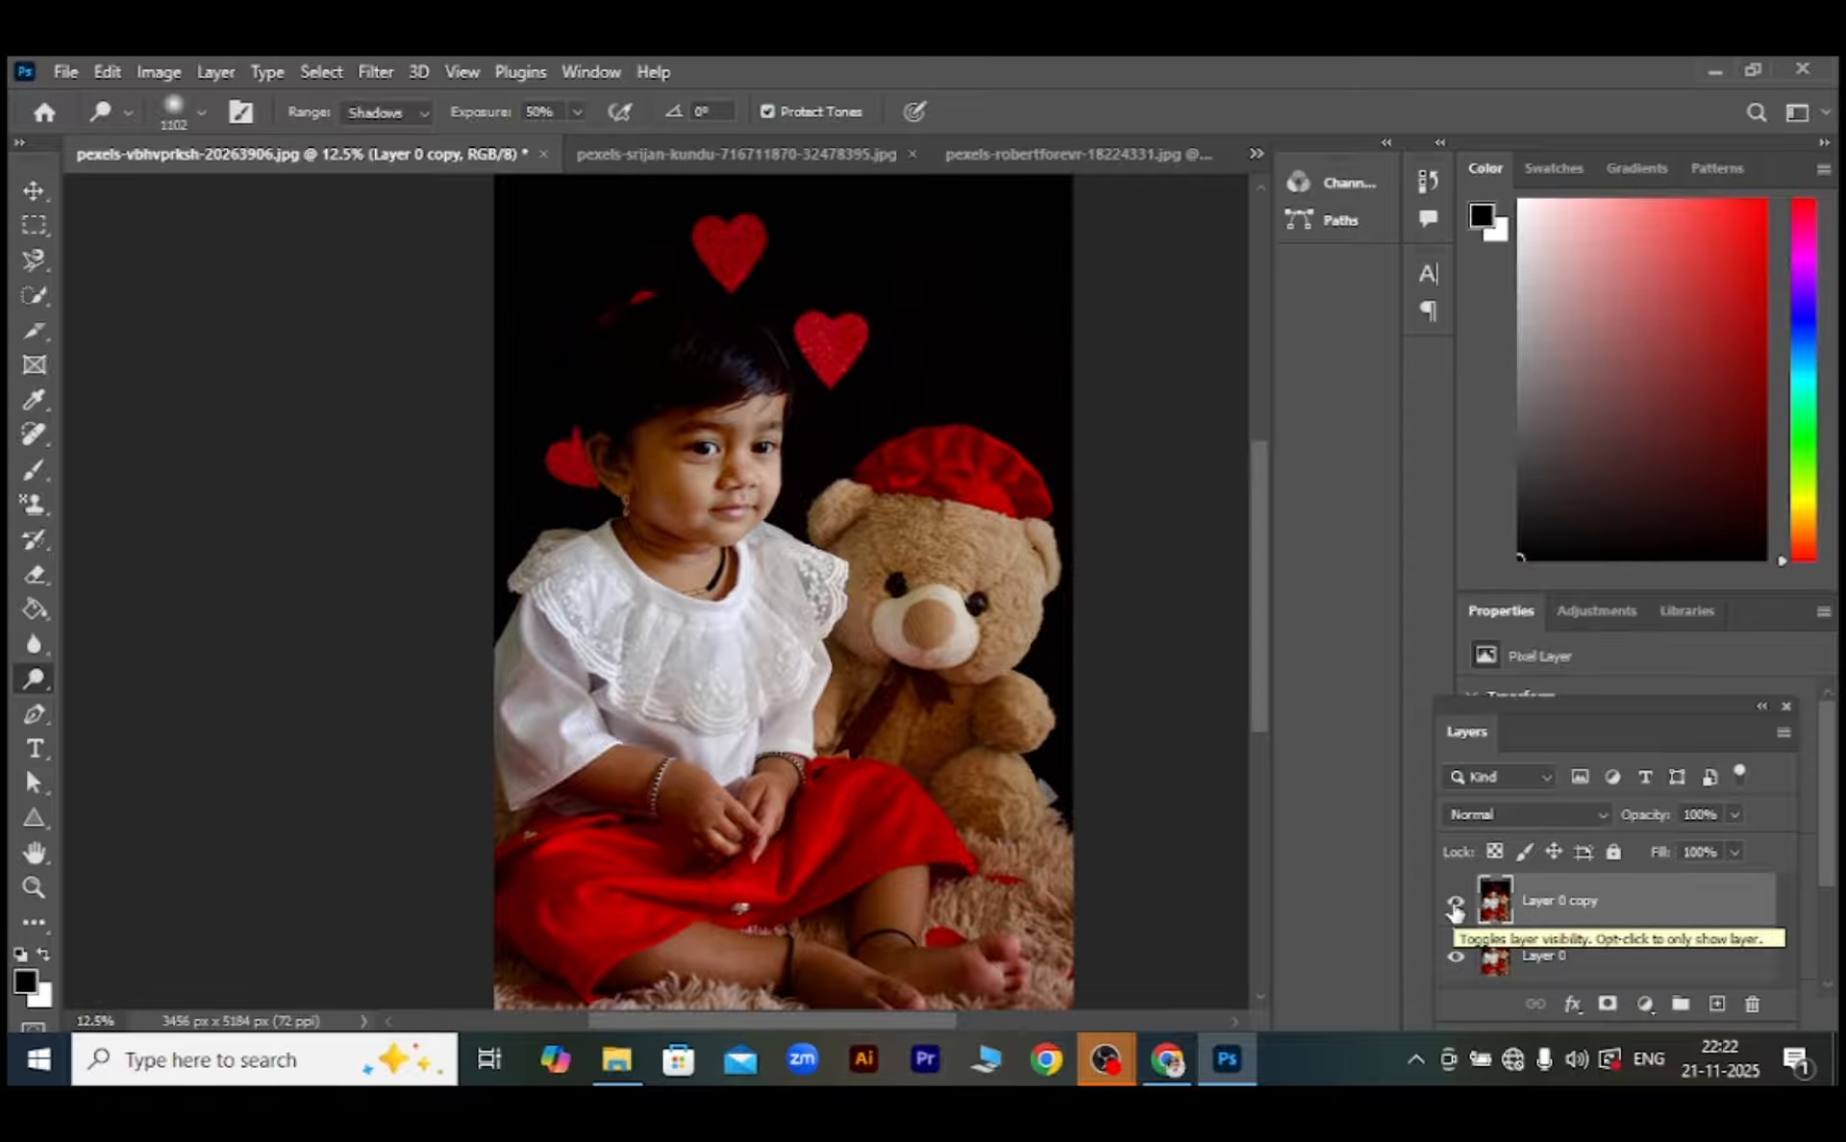
Switch to the photo of the baby in the red dress and set up the Burn tool with the Highlights range
{"action": "left_click", "coordinate": [708, 155]}
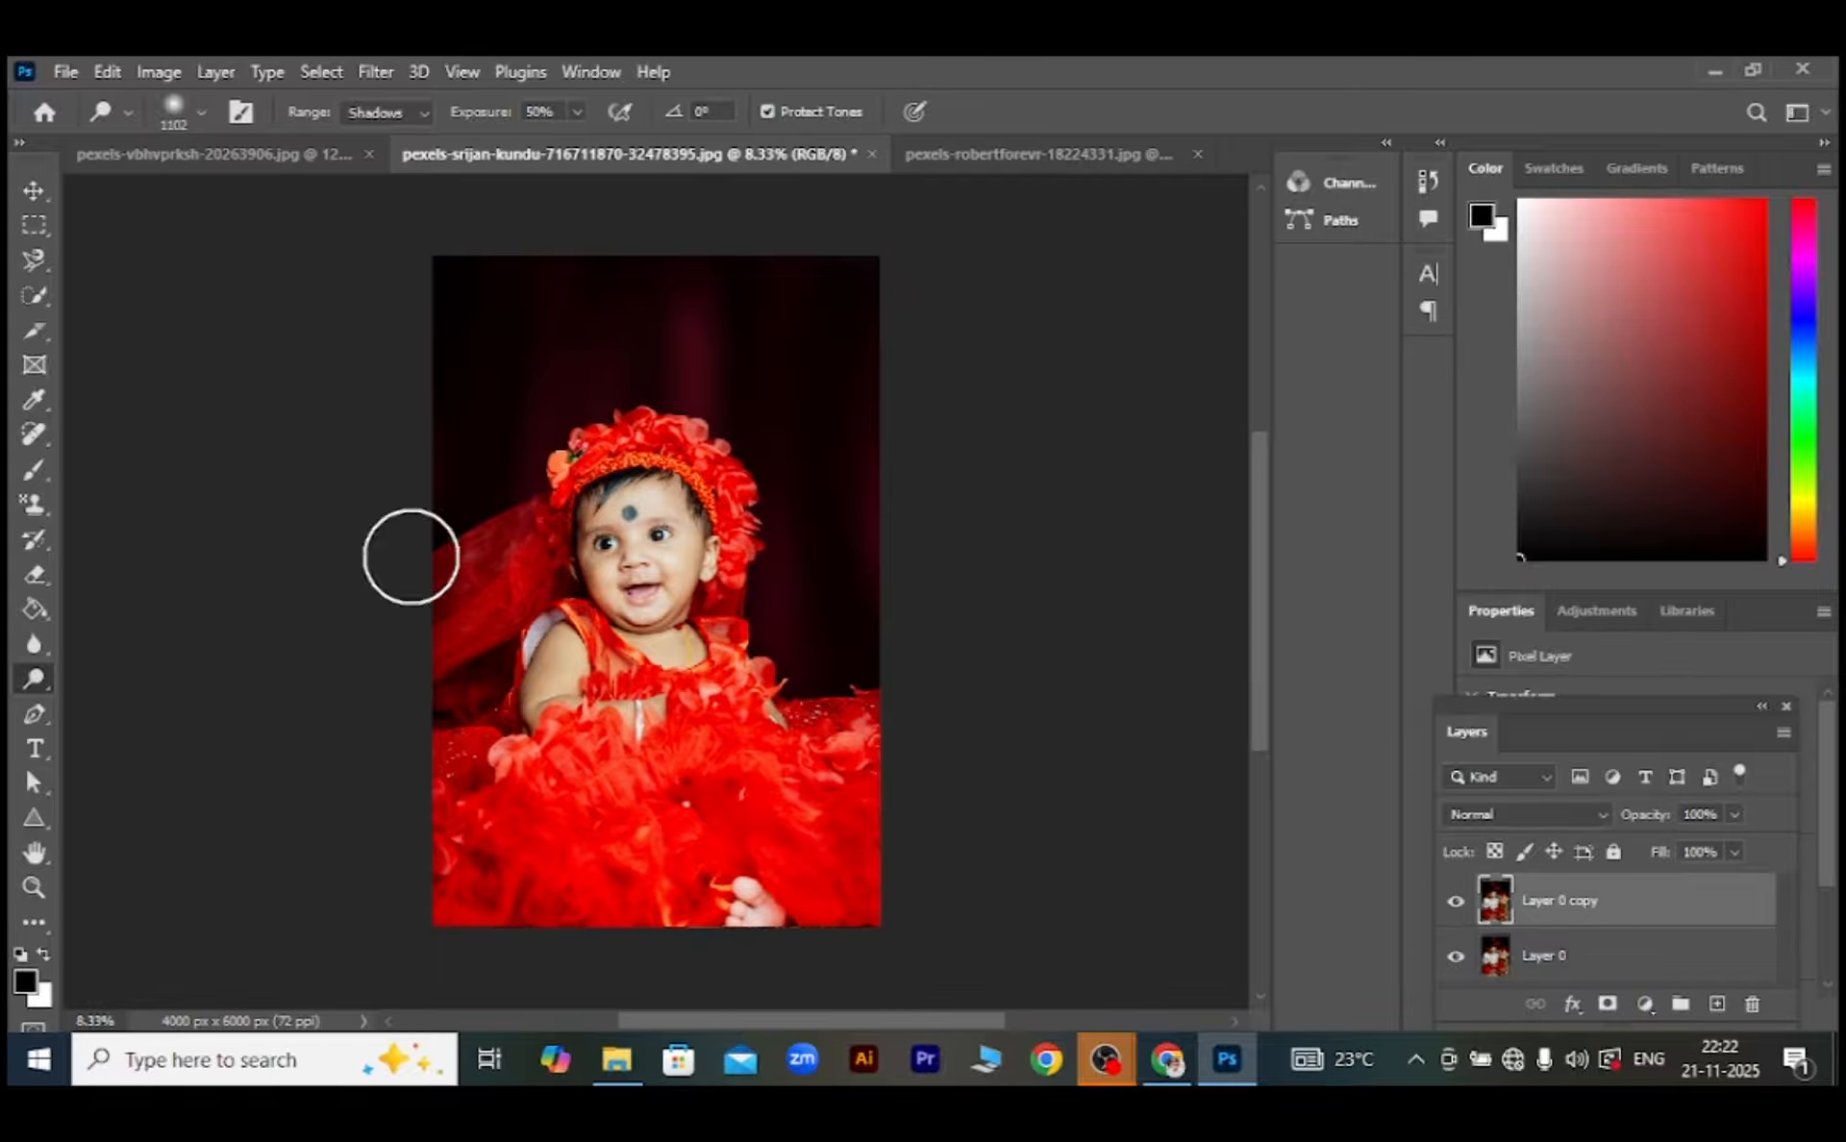
{"action": "right_click", "coordinate": [39, 684]}
{"action": "left_click", "coordinate": [135, 705]}
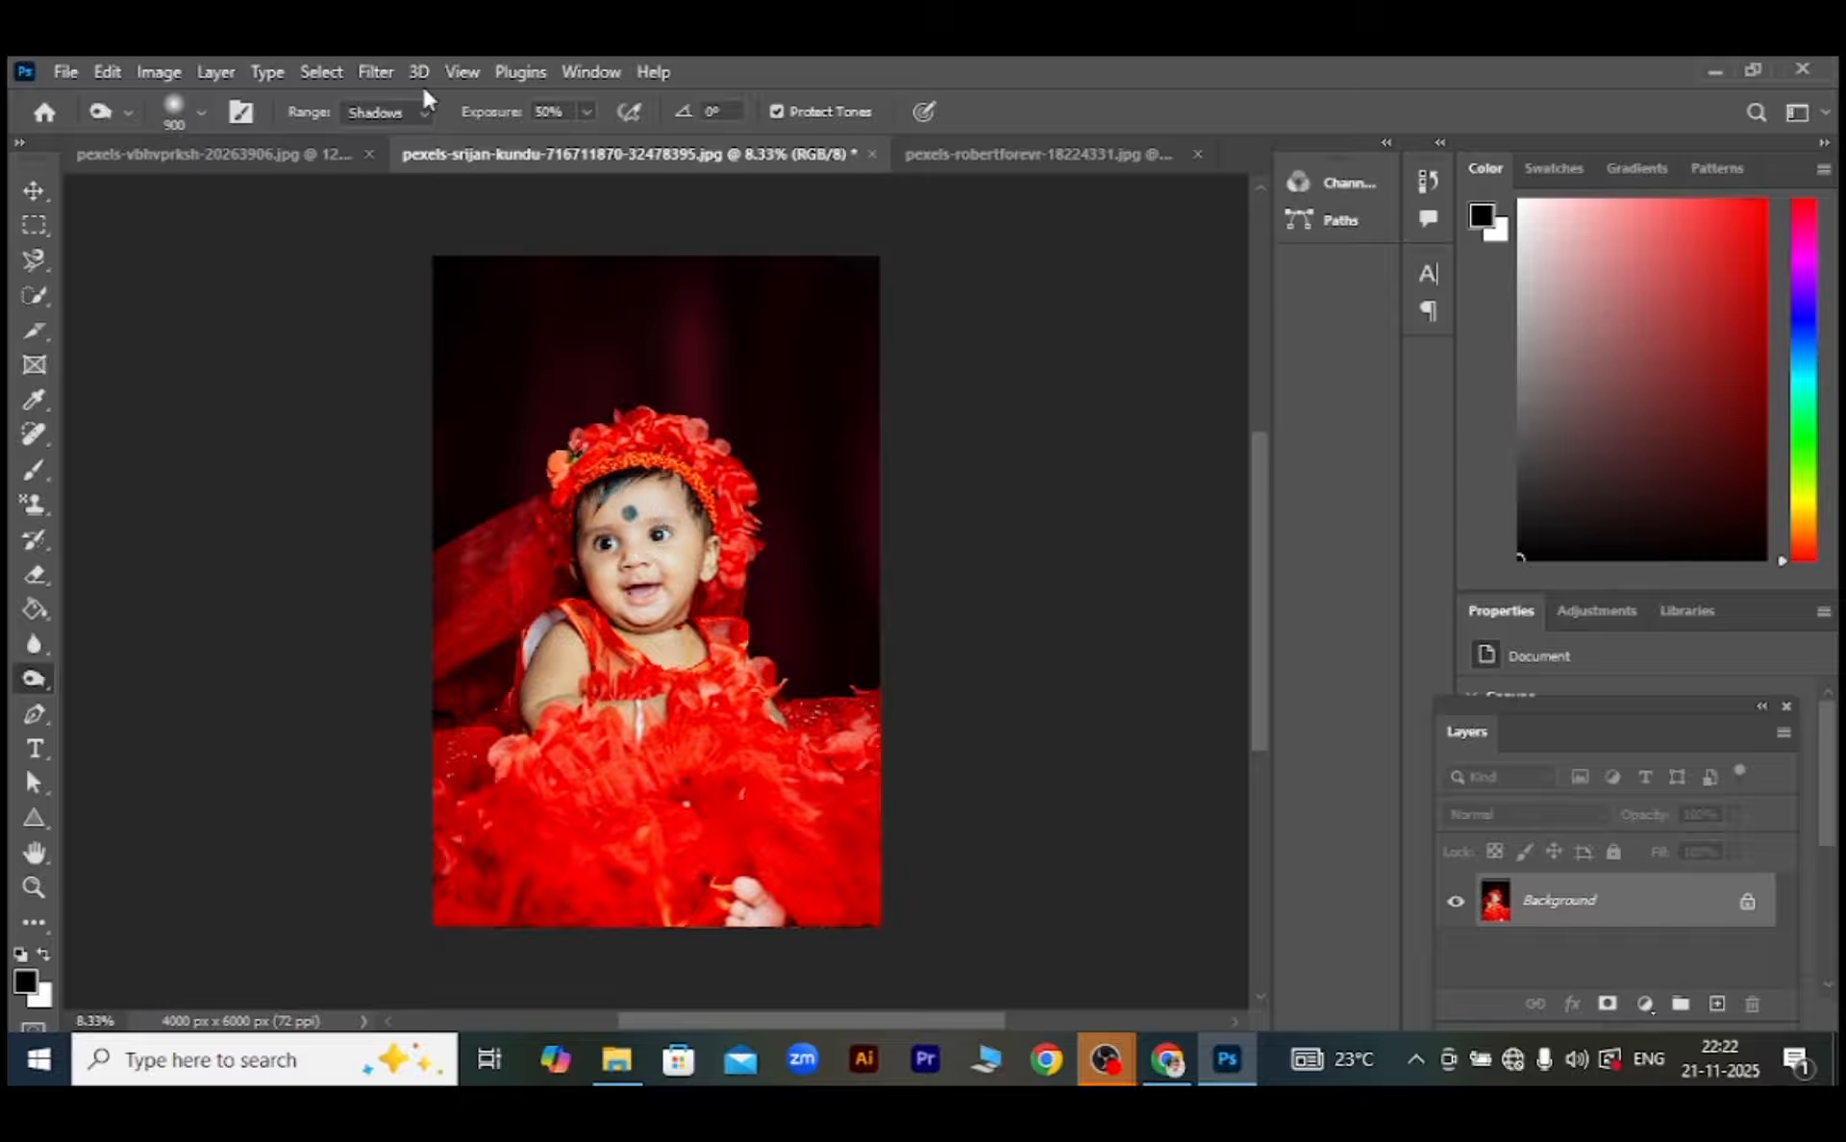
{"action": "left_click", "coordinate": [421, 113]}
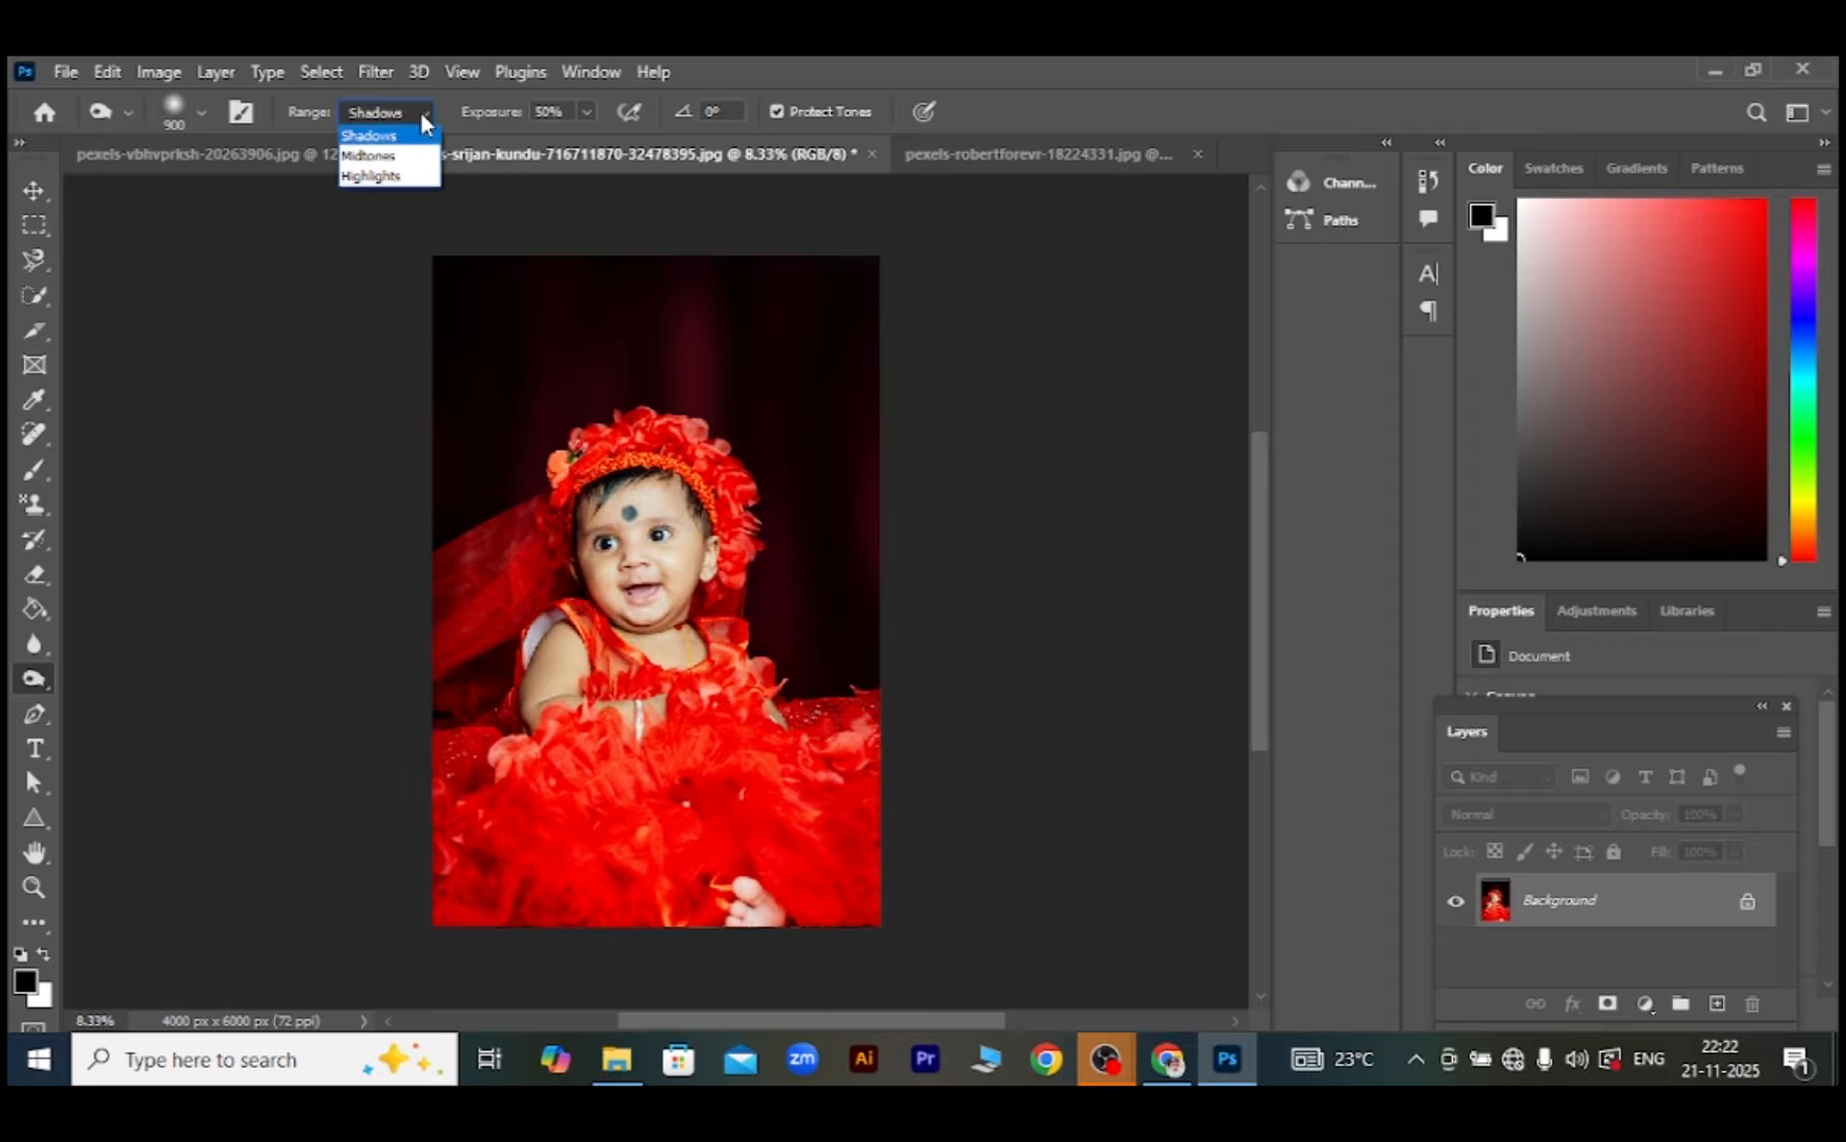
{"action": "left_click", "coordinate": [411, 177]}
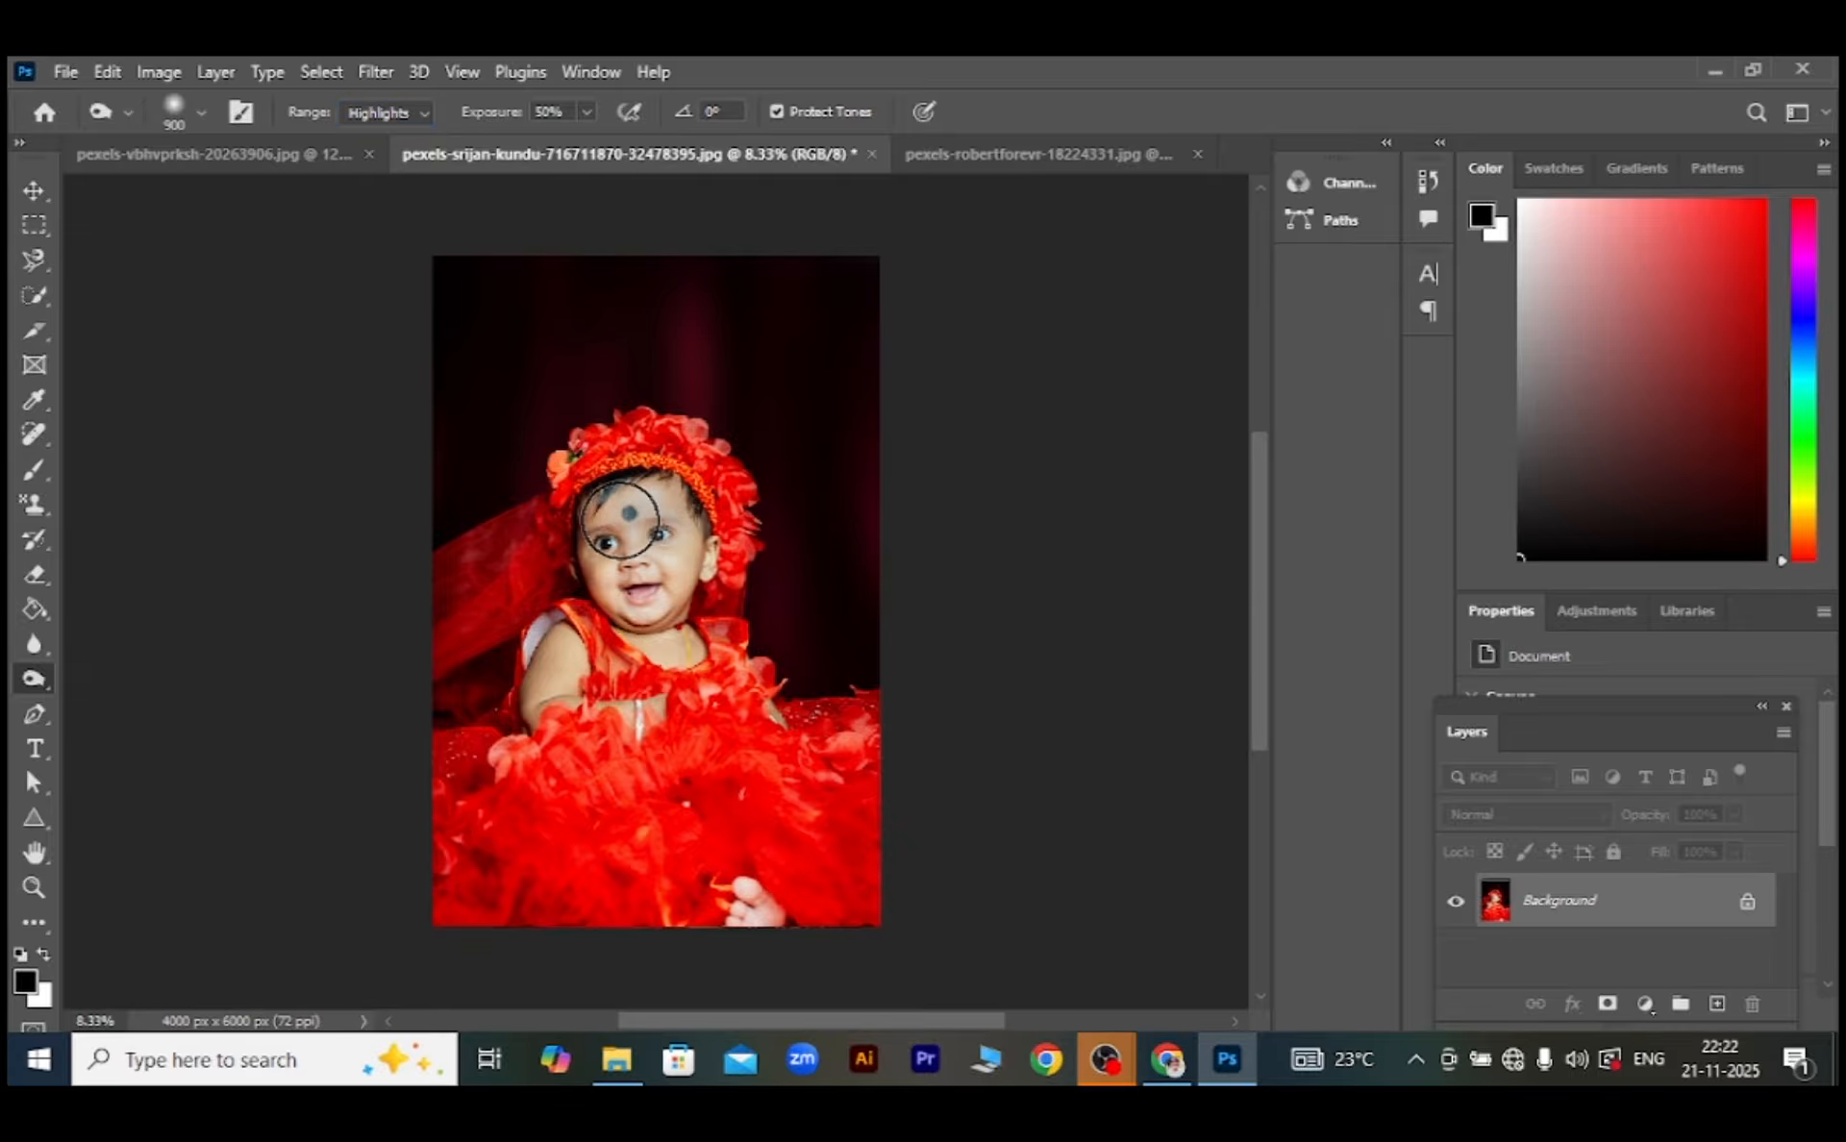
Burn the highlights on the baby's face and shoulder directly on the Background layer
{"action": "mouse_move", "coordinate": [638, 591]}
{"action": "left_mouse_down"}
{"action": "mouse_move", "coordinate": [658, 535]}
{"action": "mouse_move", "coordinate": [628, 527]}
{"action": "mouse_move", "coordinate": [605, 570]}
{"action": "mouse_move", "coordinate": [631, 609]}
{"action": "mouse_move", "coordinate": [664, 555]}
{"action": "mouse_move", "coordinate": [673, 604]}
{"action": "left_mouse_up"}
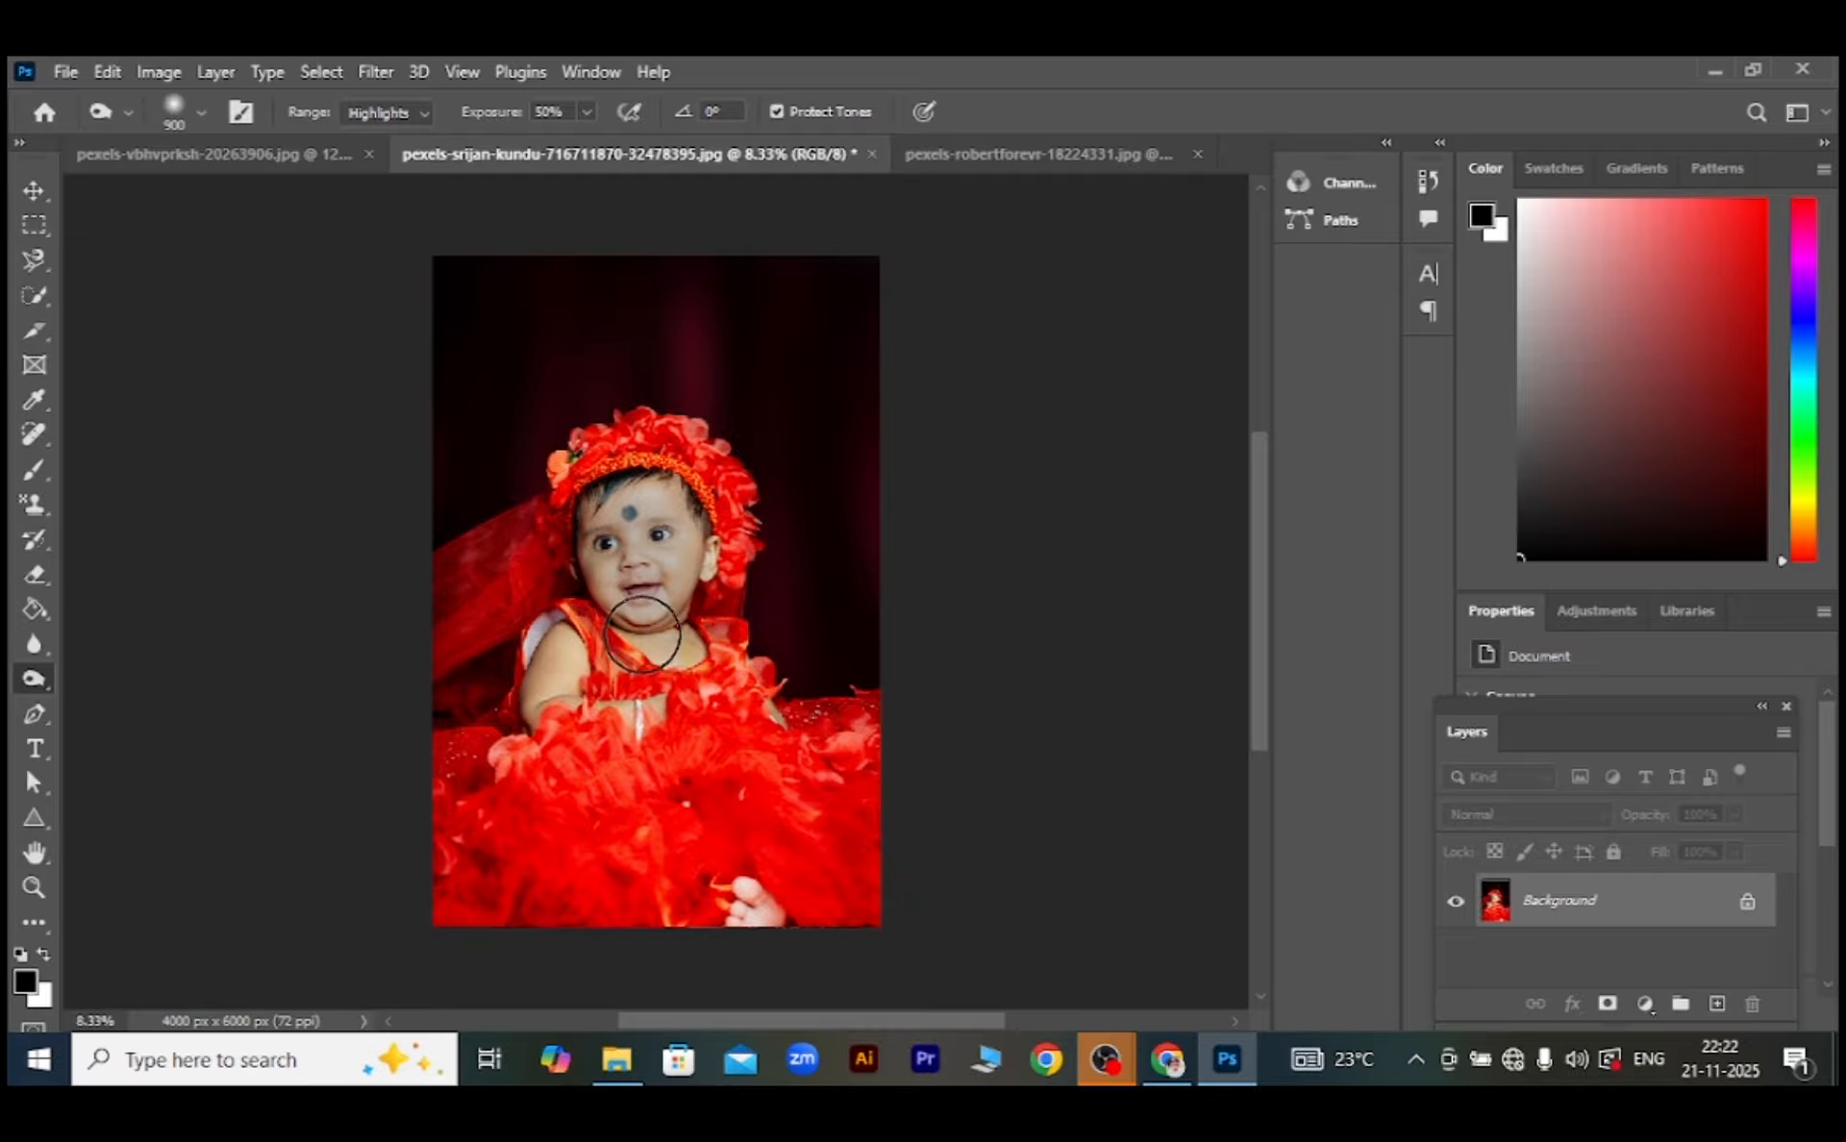
{"action": "mouse_move", "coordinate": [578, 654]}
{"action": "left_mouse_down"}
{"action": "mouse_move", "coordinate": [555, 699]}
{"action": "mouse_move", "coordinate": [563, 644]}
{"action": "left_mouse_up"}
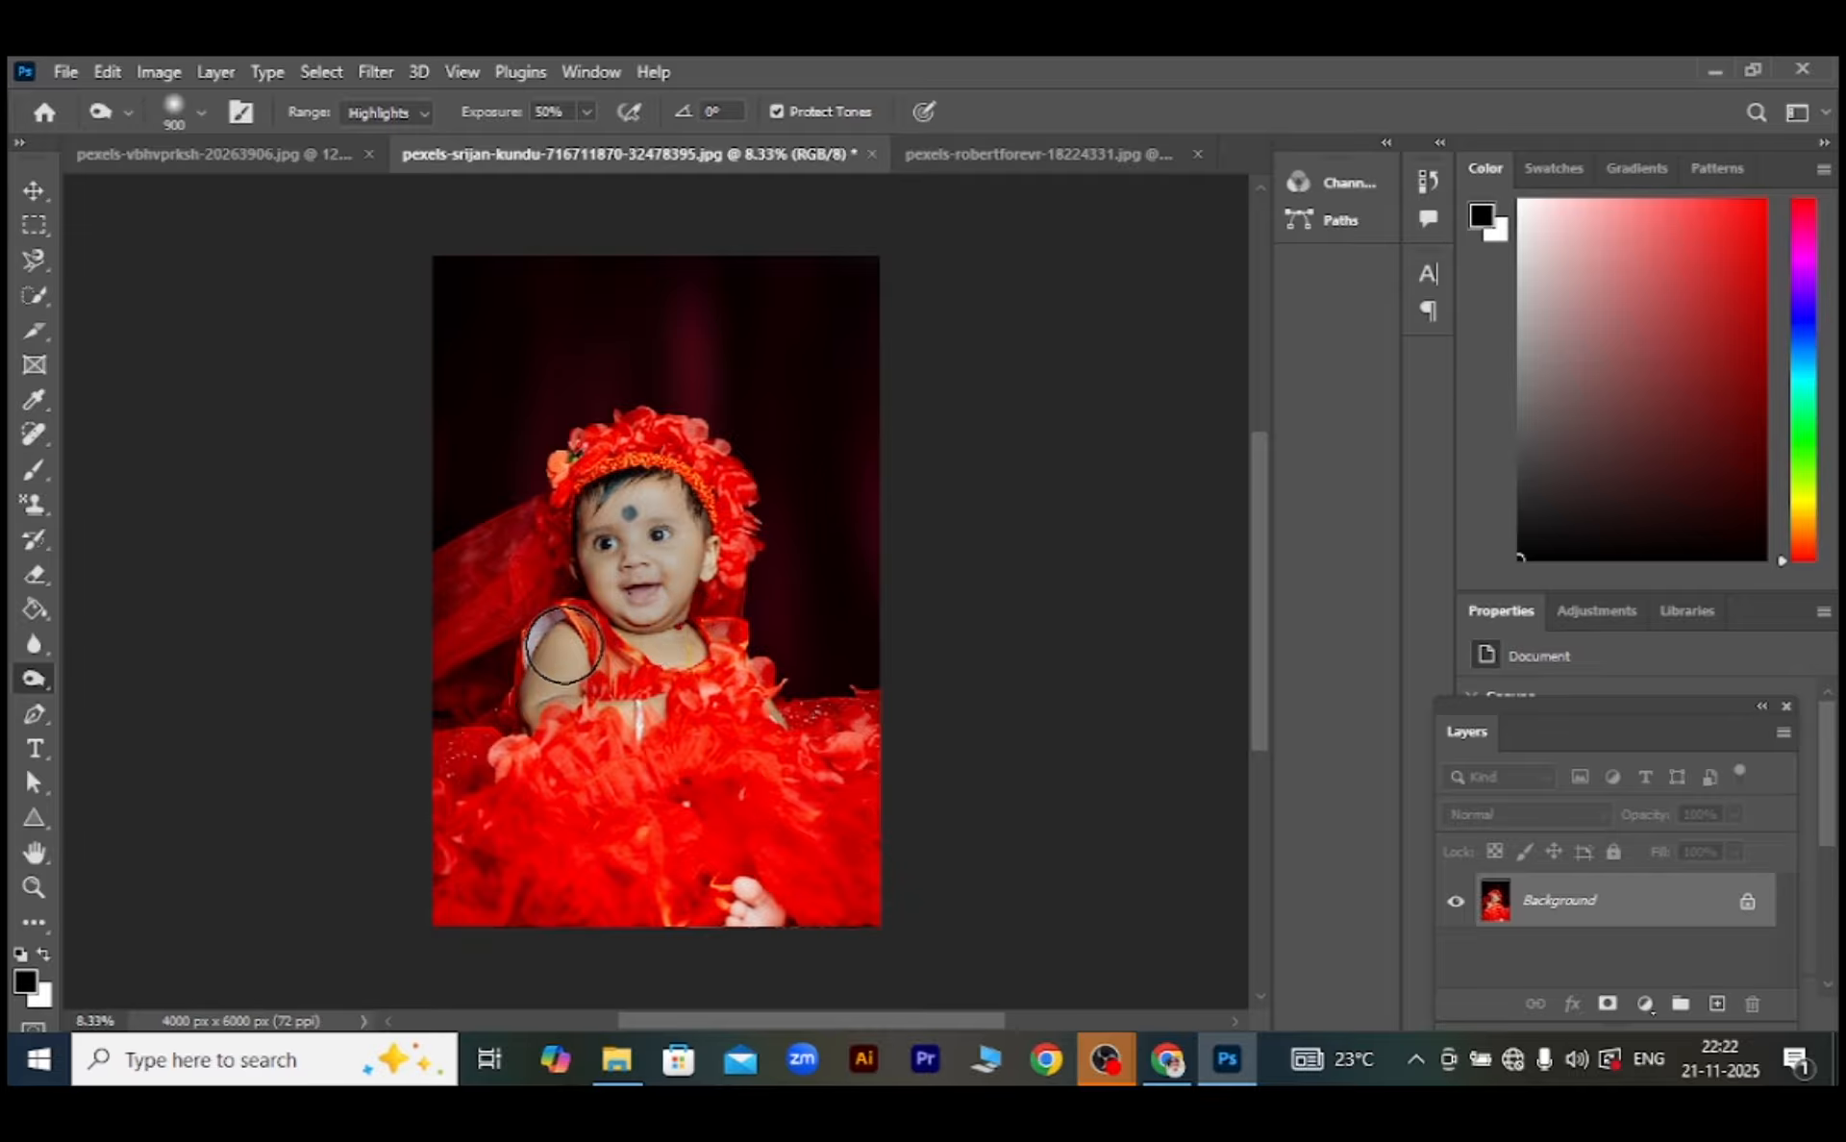
{"action": "mouse_move", "coordinate": [654, 546]}
{"action": "left_mouse_down"}
{"action": "mouse_move", "coordinate": [687, 572]}
{"action": "mouse_move", "coordinate": [670, 571]}
{"action": "mouse_move", "coordinate": [762, 567]}
{"action": "left_mouse_up"}
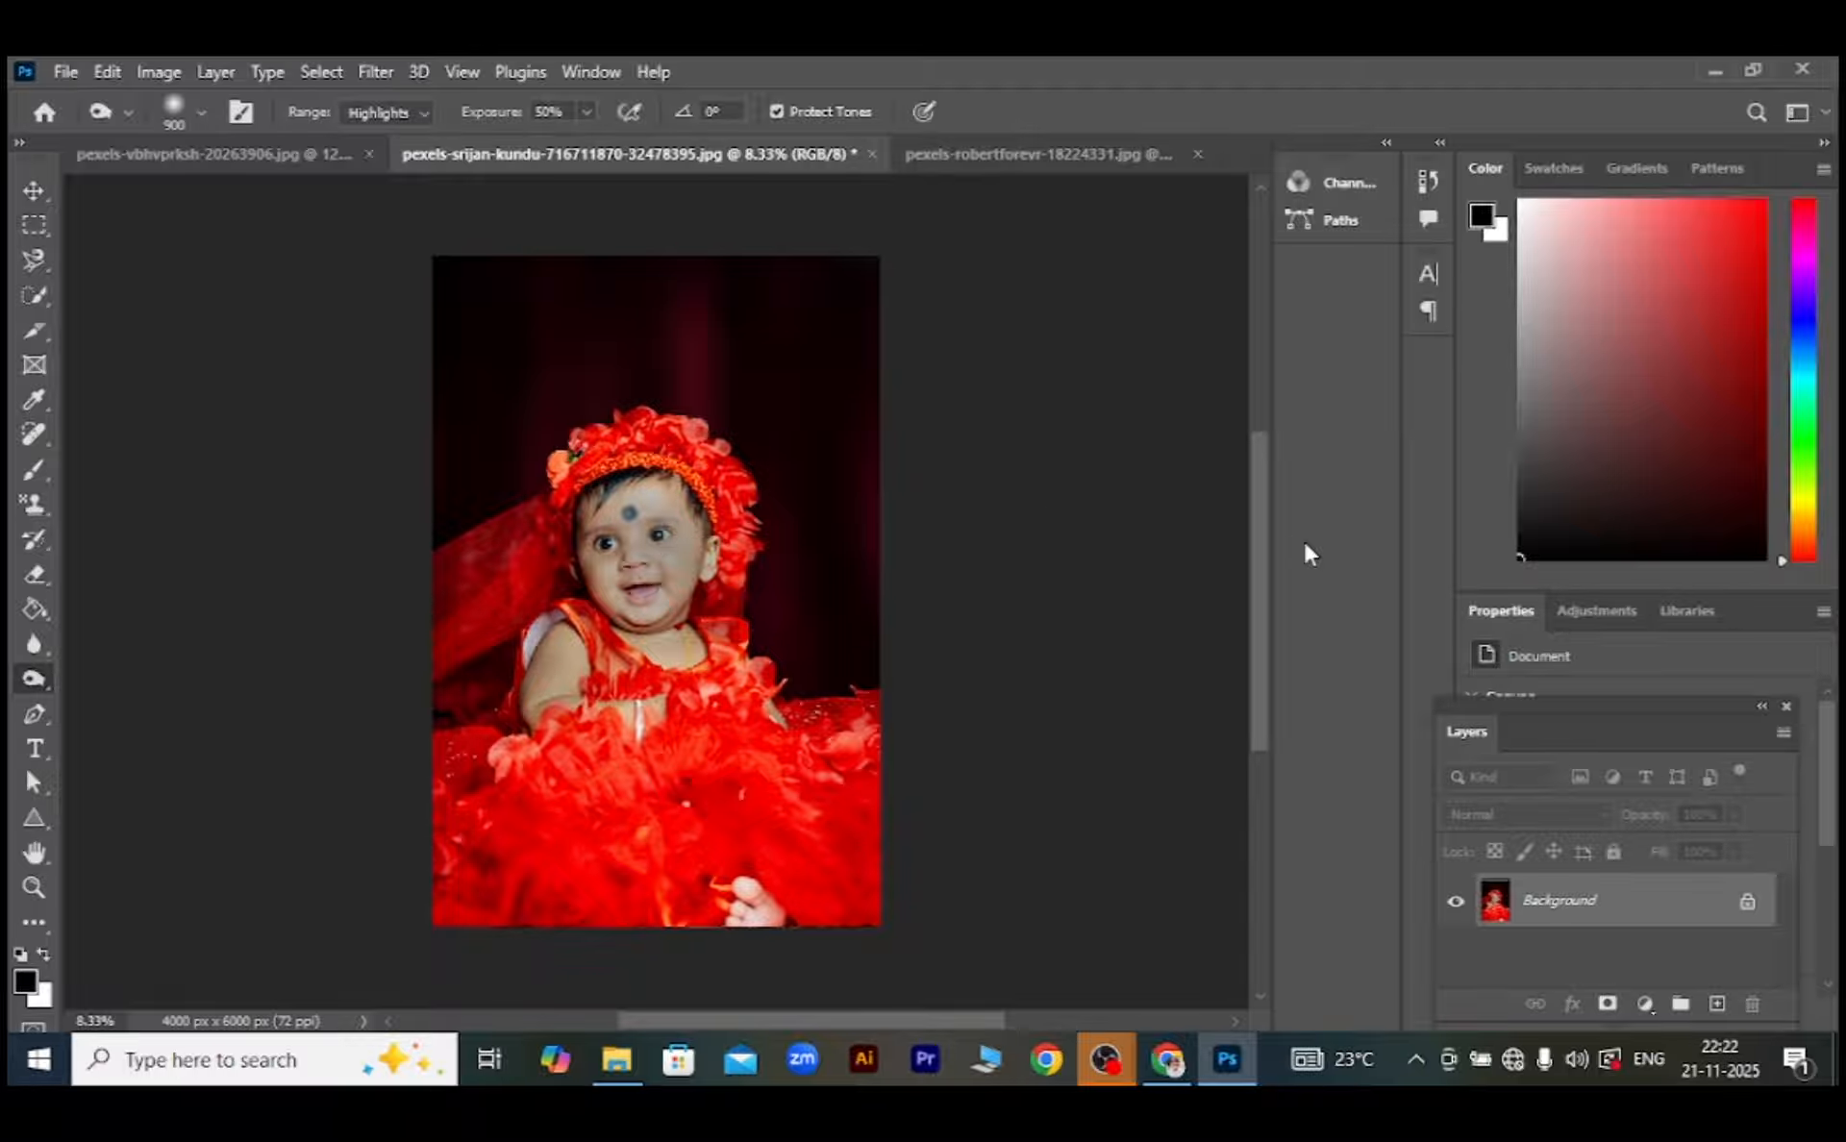
Undo the burn strokes on the baby's face and shoulder
{"action": "key", "text": "ctrl+z"}
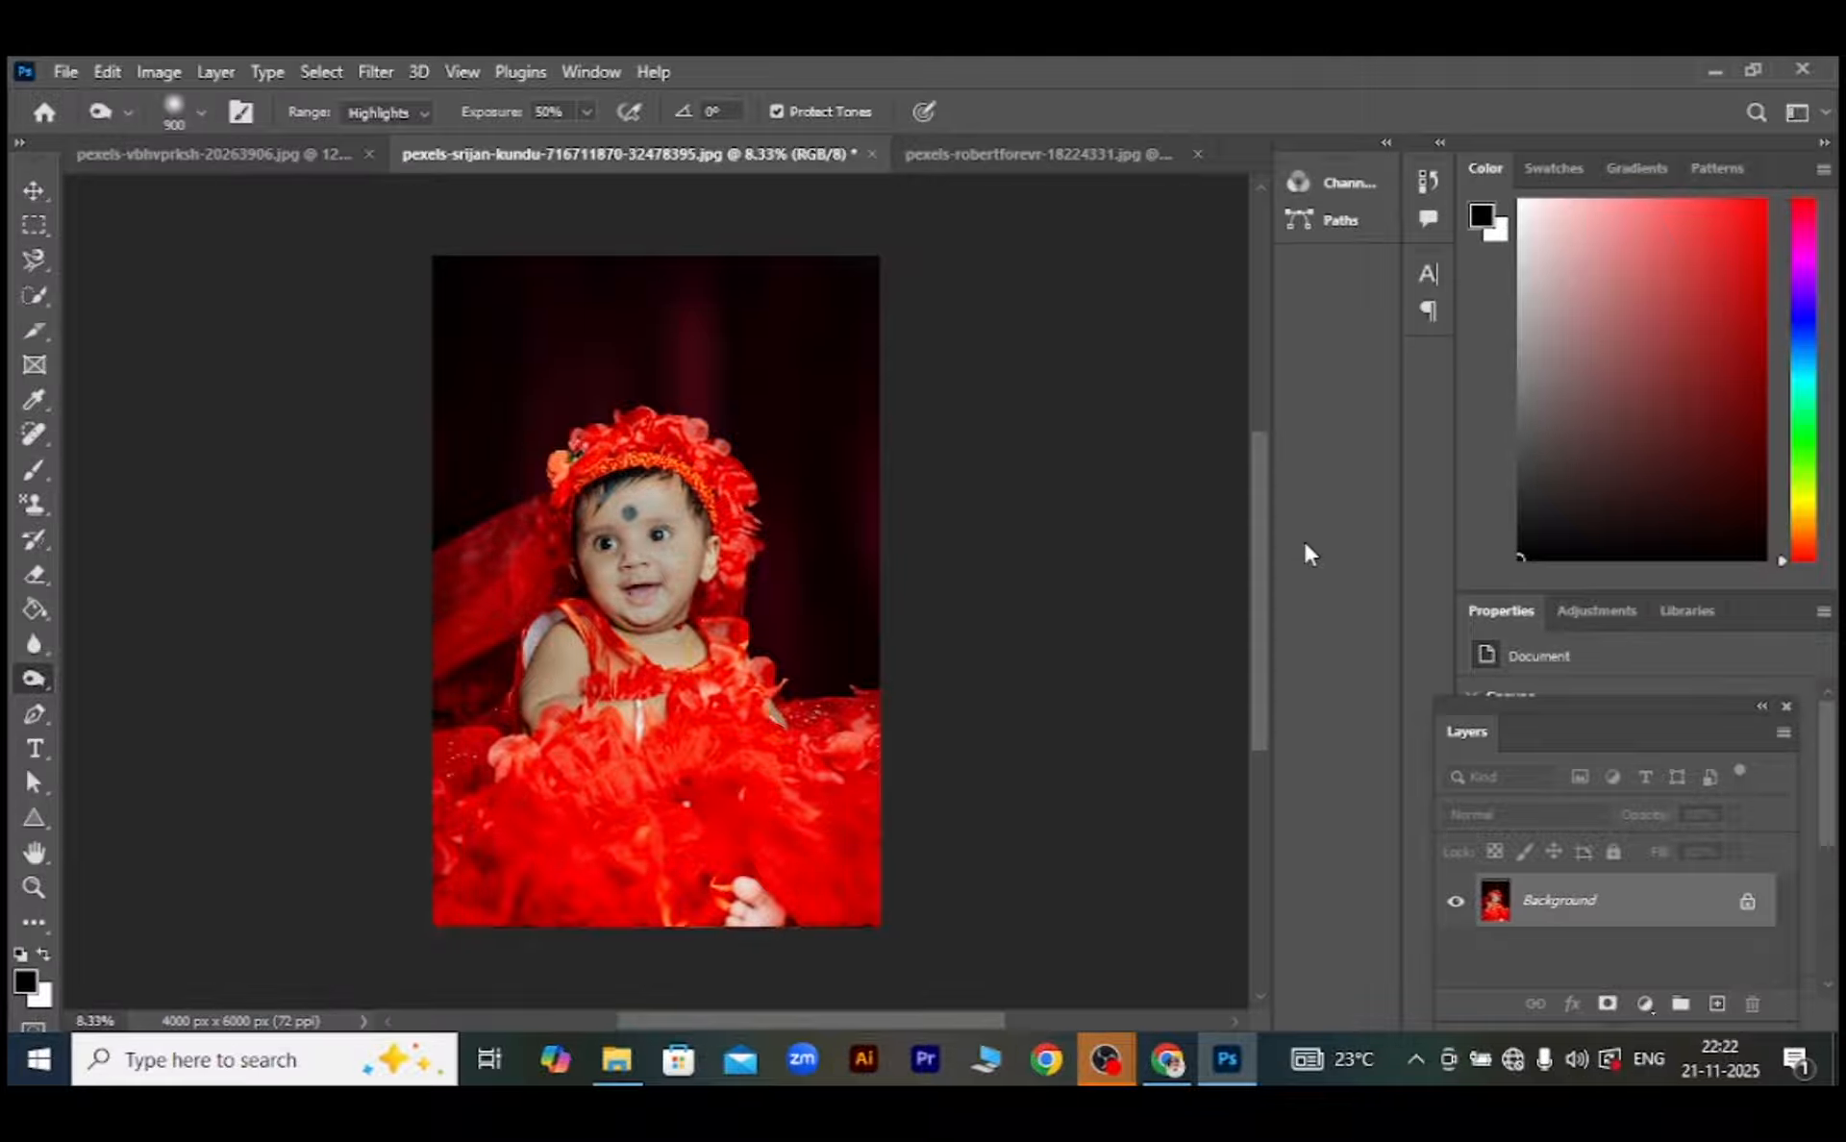
{"action": "key", "text": "ctrl+z"}
{"action": "key", "text": "ctrl+z"}
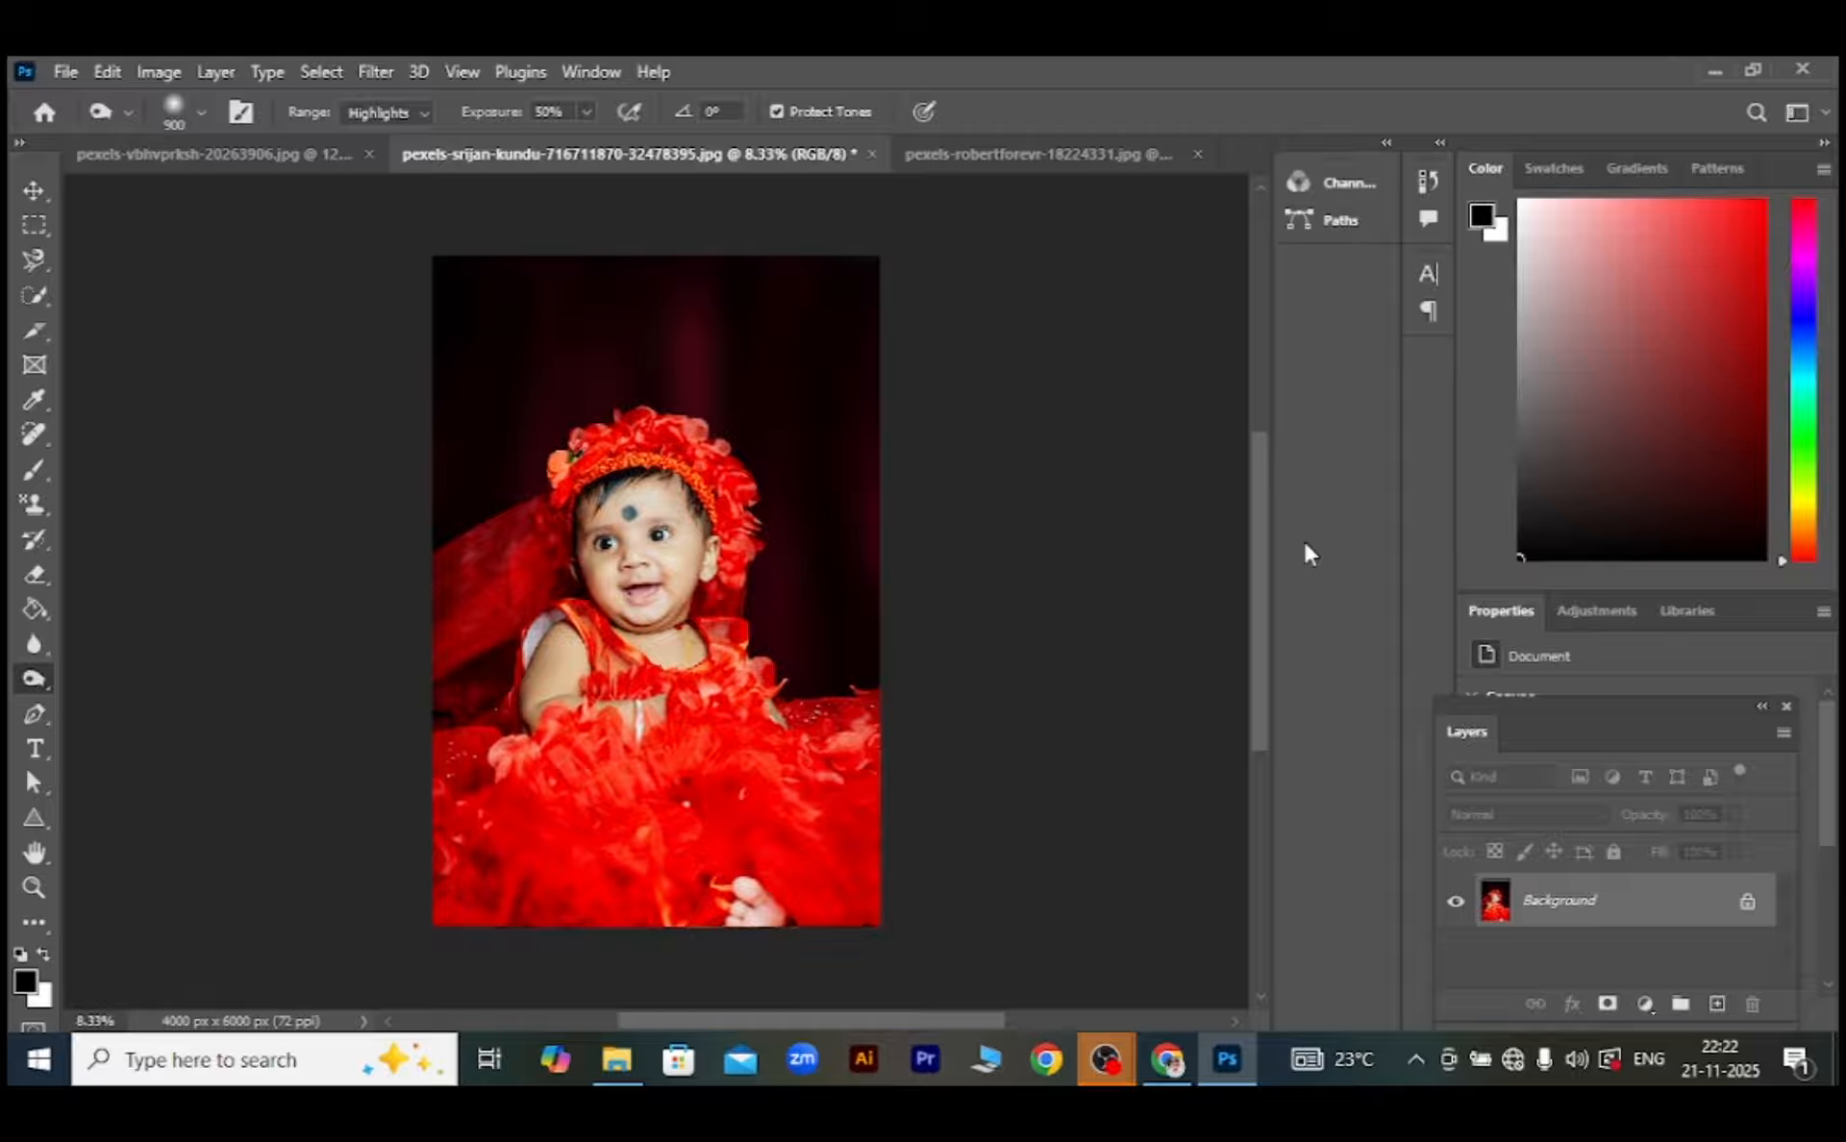
Unlock the Background layer of the baby photo and duplicate it
{"action": "left_click", "coordinate": [1747, 902]}
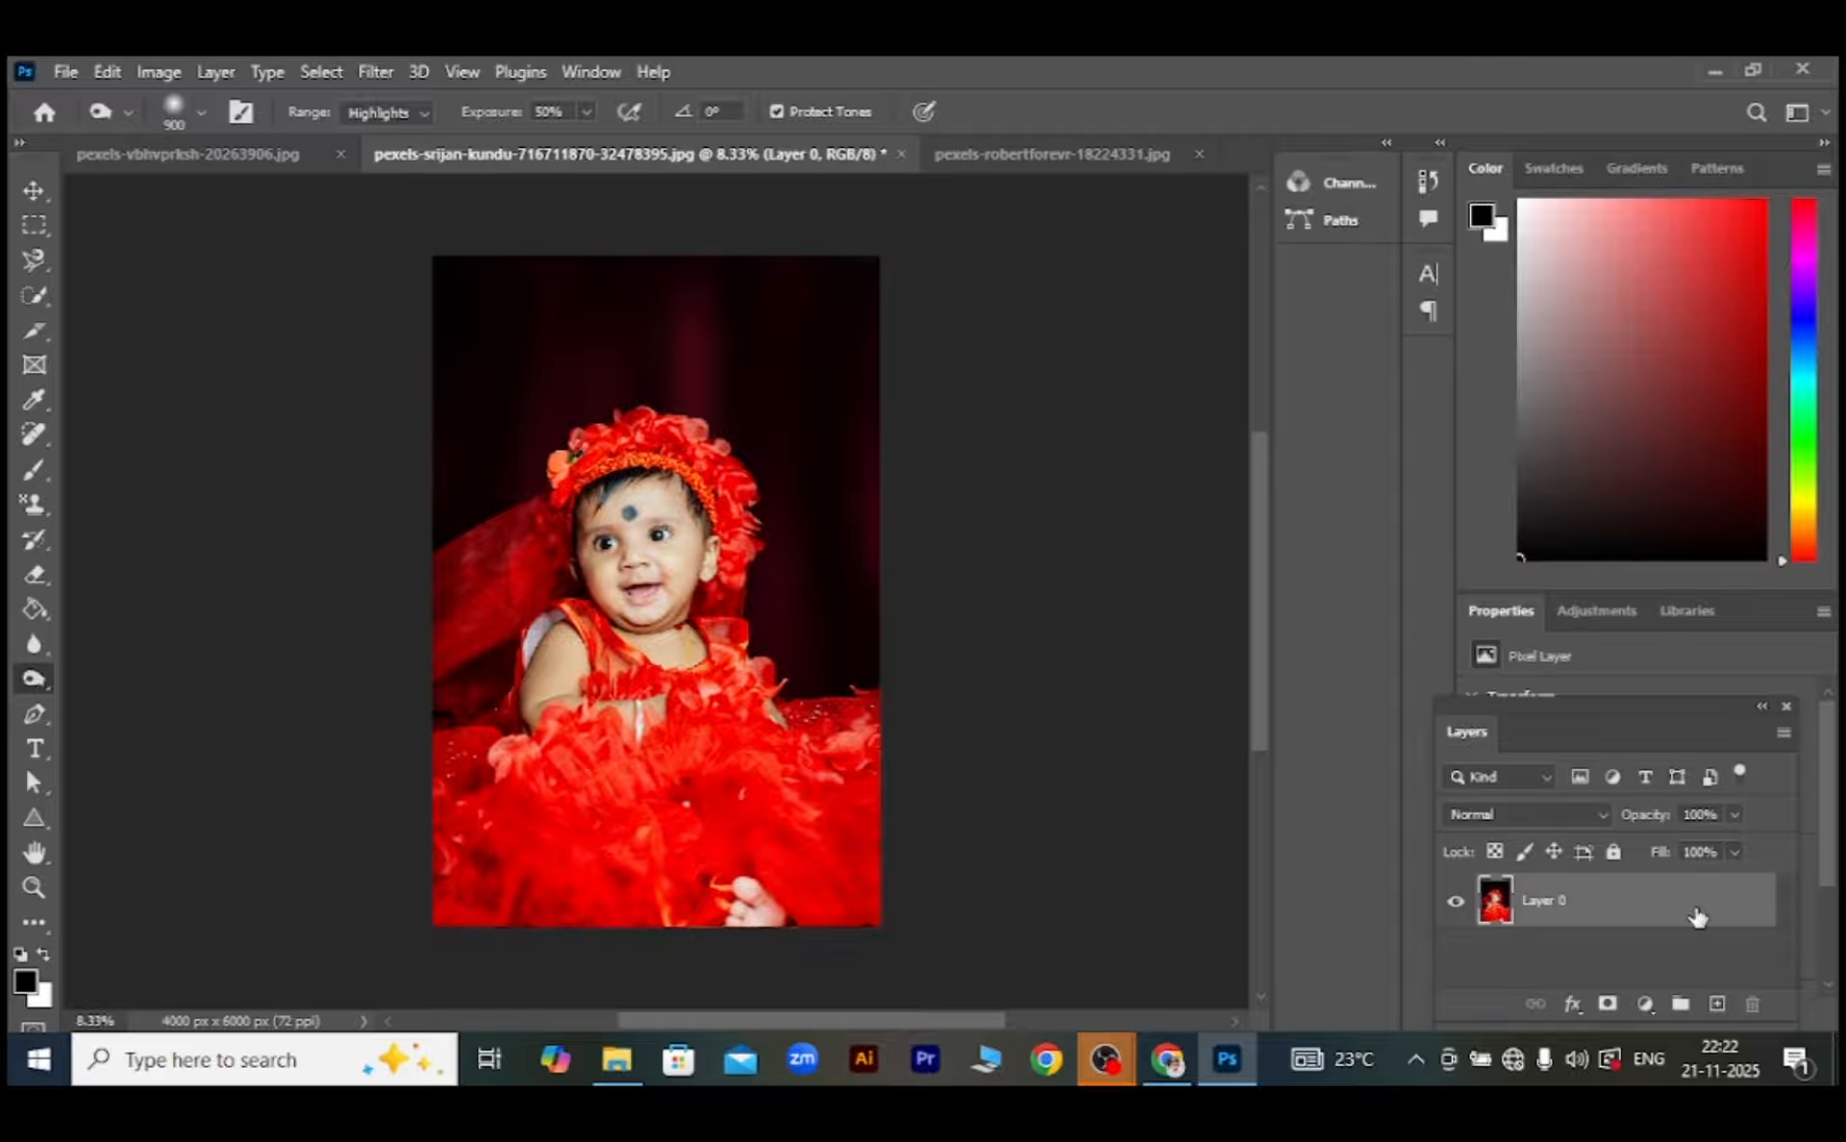
{"action": "key", "text": "ctrl+j"}
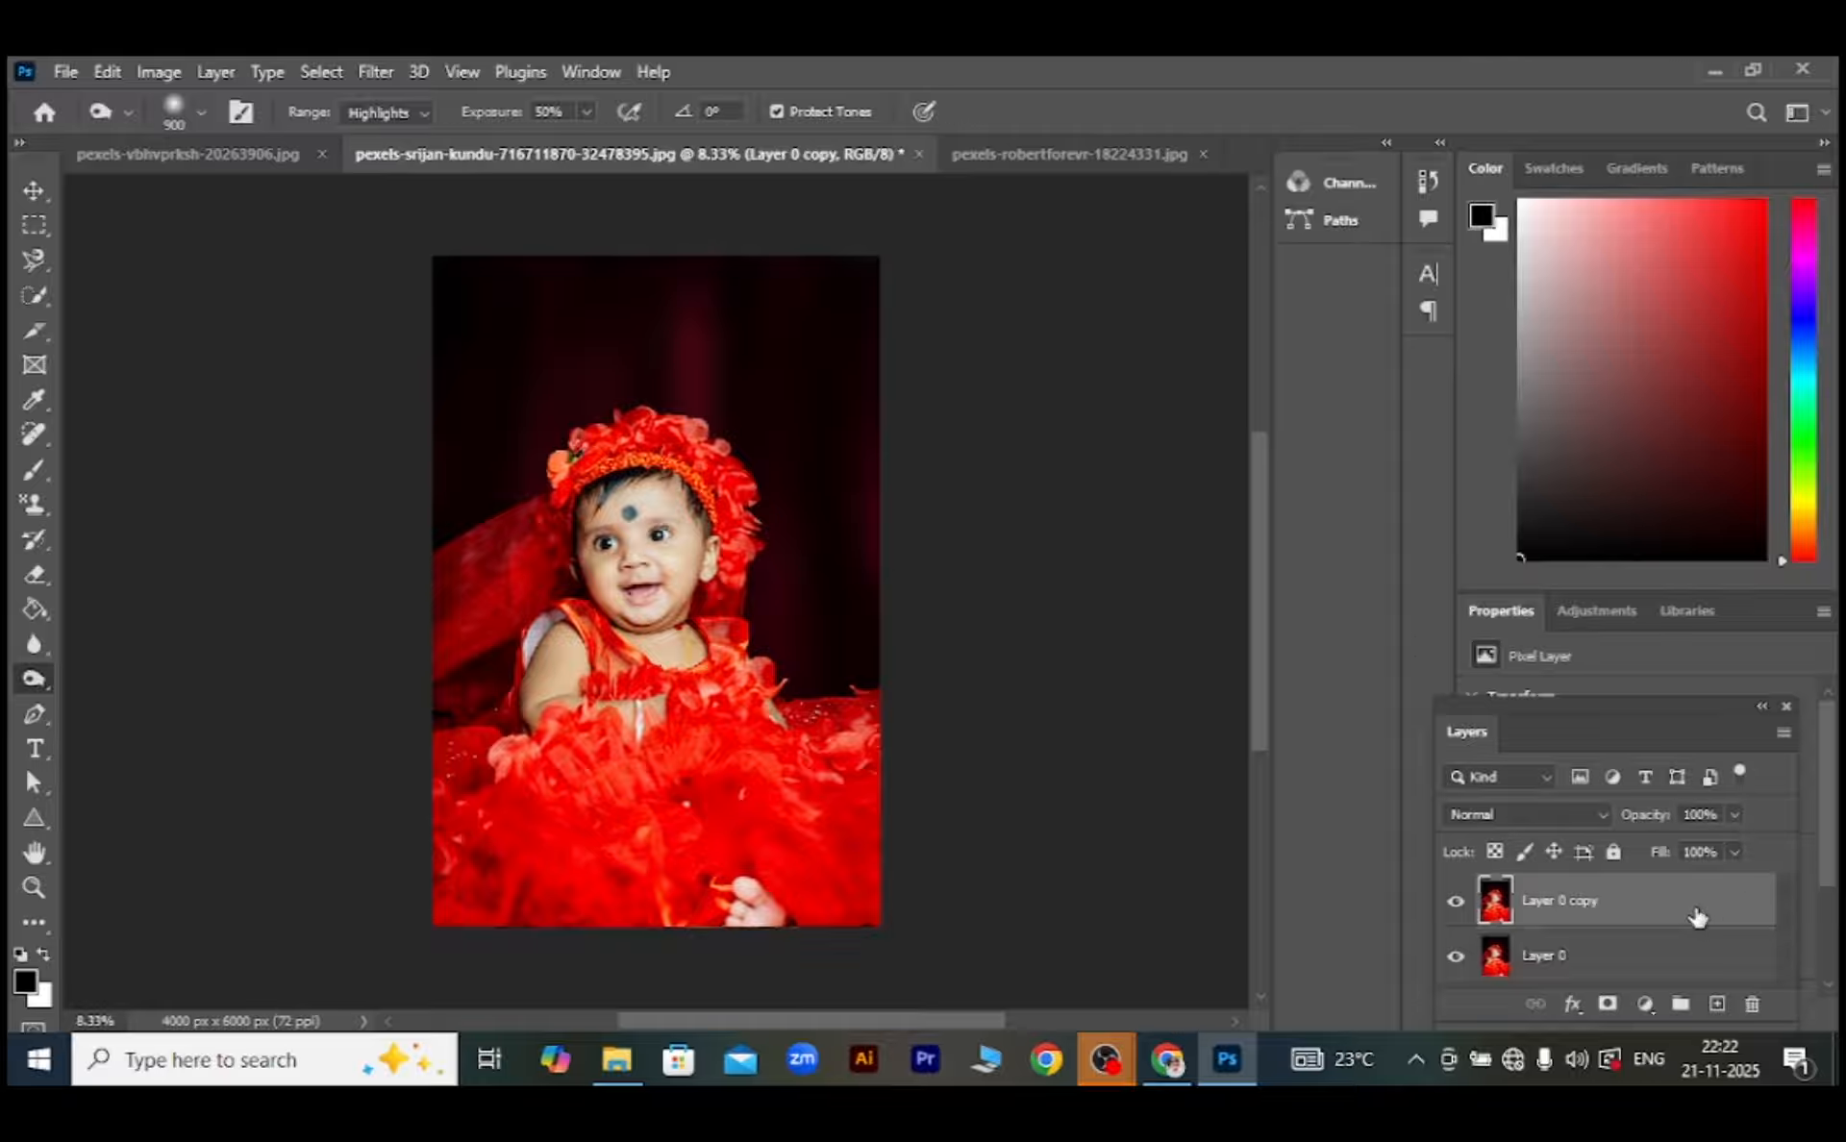
Burn the midtones on the baby's face on Layer 0 copy and compare the result with the original layer beneath
{"action": "left_click", "coordinate": [424, 115]}
{"action": "left_click", "coordinate": [418, 157]}
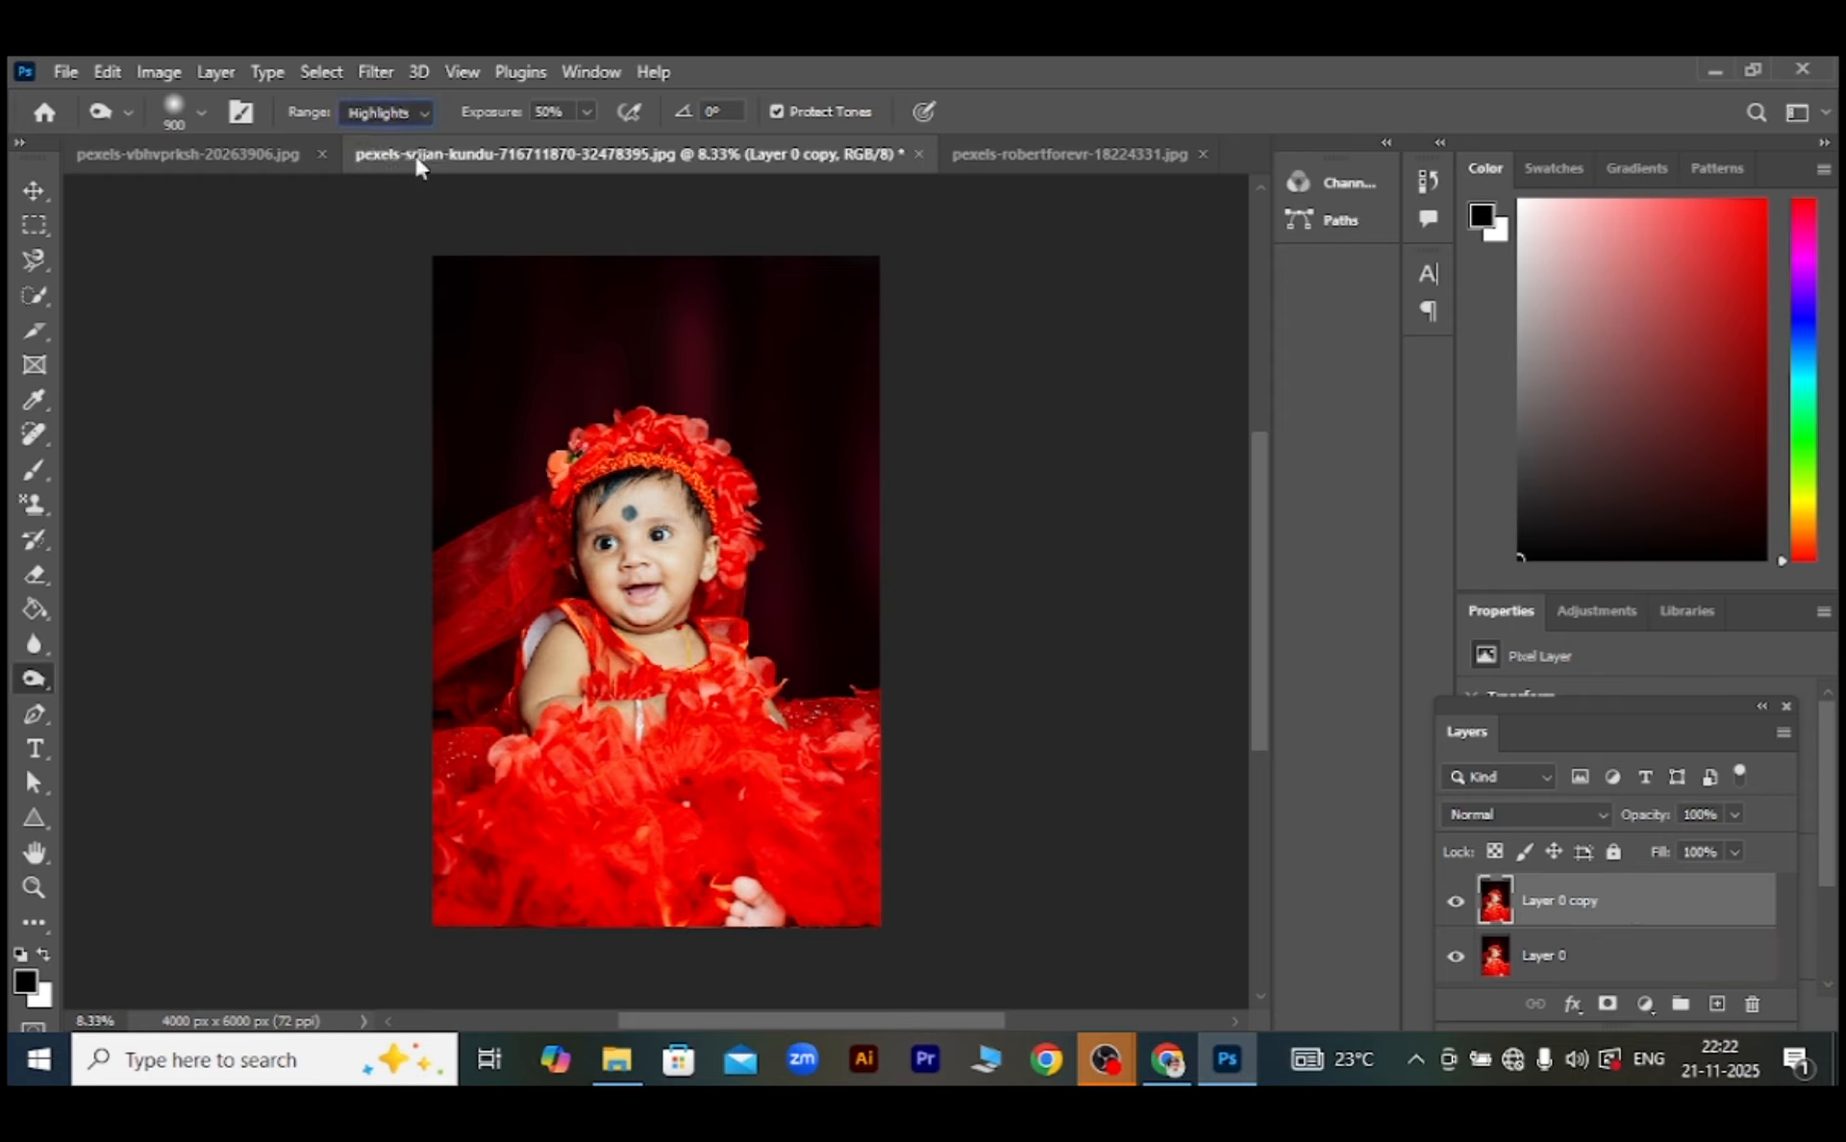
{"action": "mouse_move", "coordinate": [649, 526]}
{"action": "left_mouse_down"}
{"action": "mouse_move", "coordinate": [624, 599]}
{"action": "mouse_move", "coordinate": [646, 588]}
{"action": "mouse_move", "coordinate": [660, 519]}
{"action": "mouse_move", "coordinate": [678, 561]}
{"action": "mouse_move", "coordinate": [617, 585]}
{"action": "mouse_move", "coordinate": [619, 541]}
{"action": "mouse_move", "coordinate": [656, 556]}
{"action": "mouse_move", "coordinate": [649, 611]}
{"action": "mouse_move", "coordinate": [681, 629]}
{"action": "mouse_move", "coordinate": [564, 649]}
{"action": "mouse_move", "coordinate": [543, 702]}
{"action": "mouse_move", "coordinate": [648, 532]}
{"action": "mouse_move", "coordinate": [666, 583]}
{"action": "mouse_move", "coordinate": [656, 597]}
{"action": "mouse_move", "coordinate": [631, 524]}
{"action": "mouse_move", "coordinate": [662, 513]}
{"action": "mouse_move", "coordinate": [682, 613]}
{"action": "mouse_move", "coordinate": [676, 542]}
{"action": "mouse_move", "coordinate": [629, 548]}
{"action": "mouse_move", "coordinate": [653, 600]}
{"action": "left_mouse_up"}
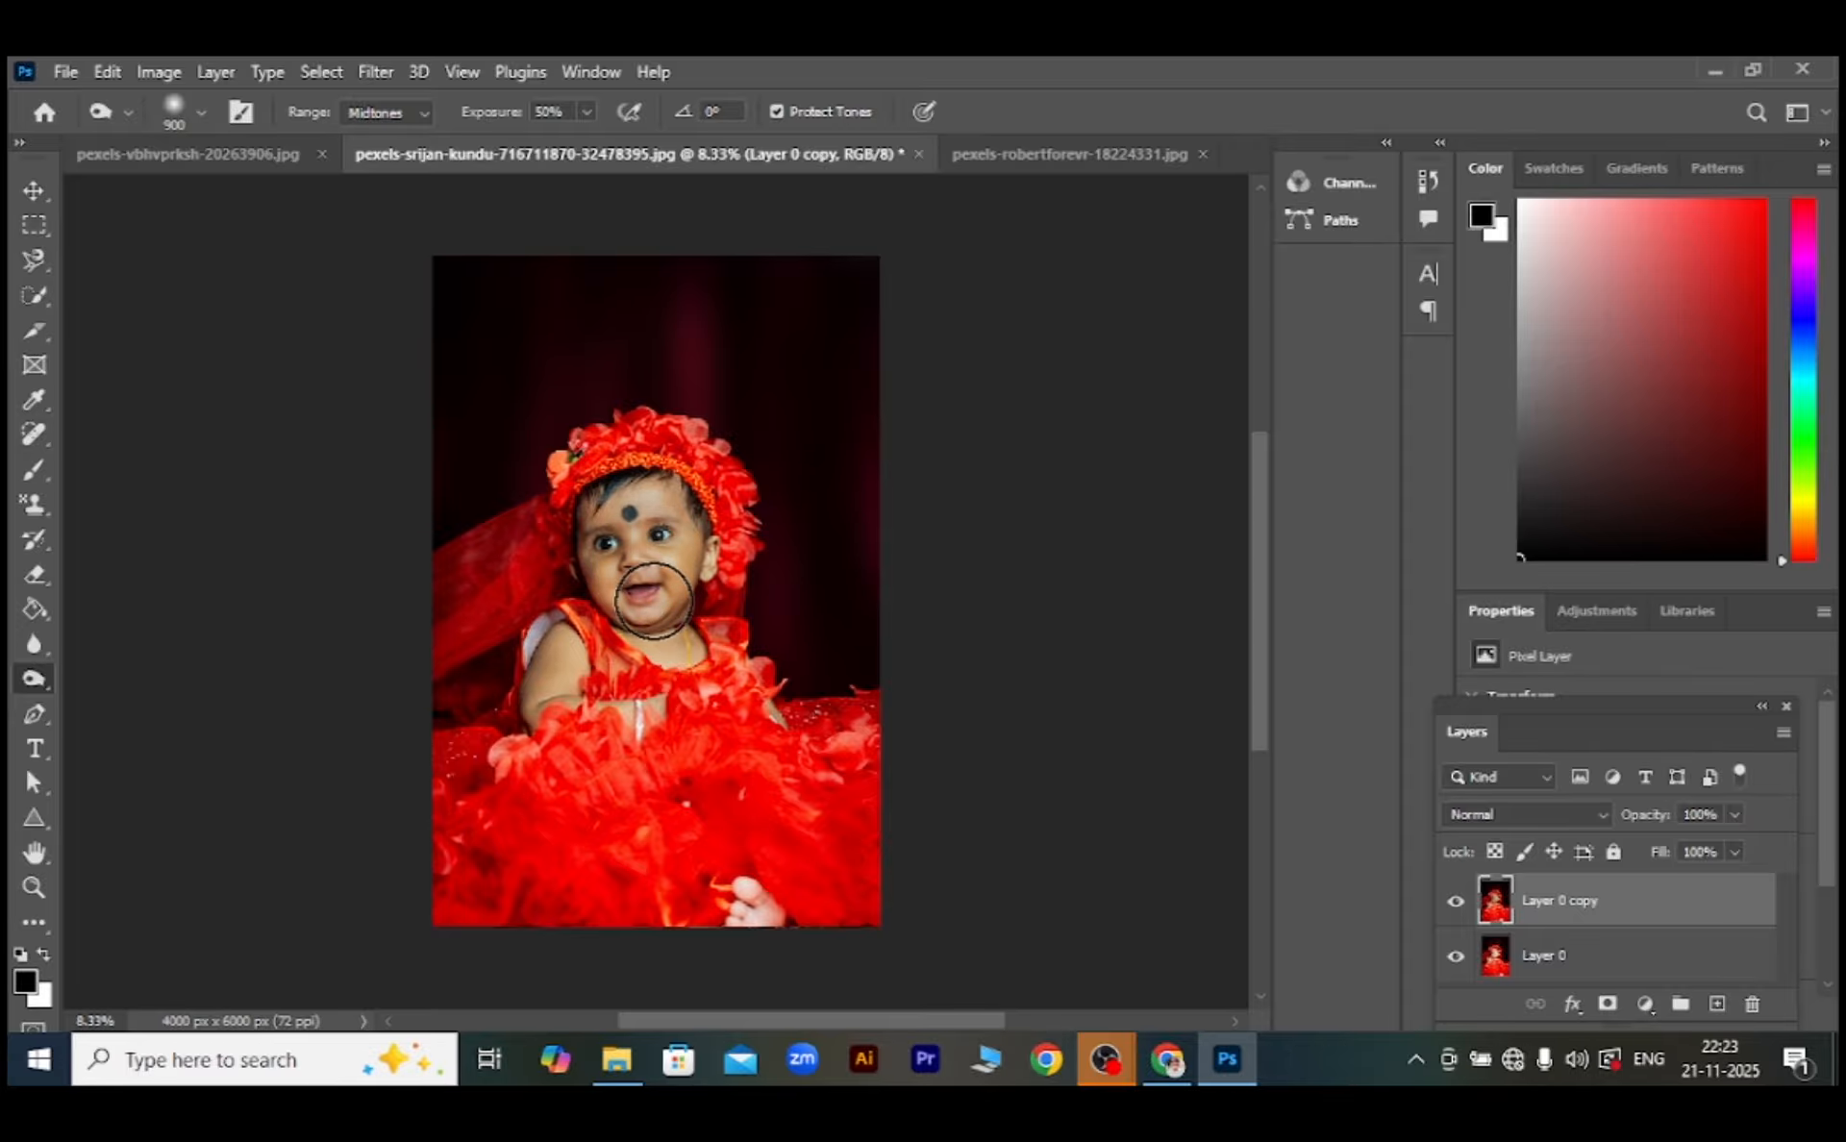
{"action": "left_click", "coordinate": [1458, 908]}
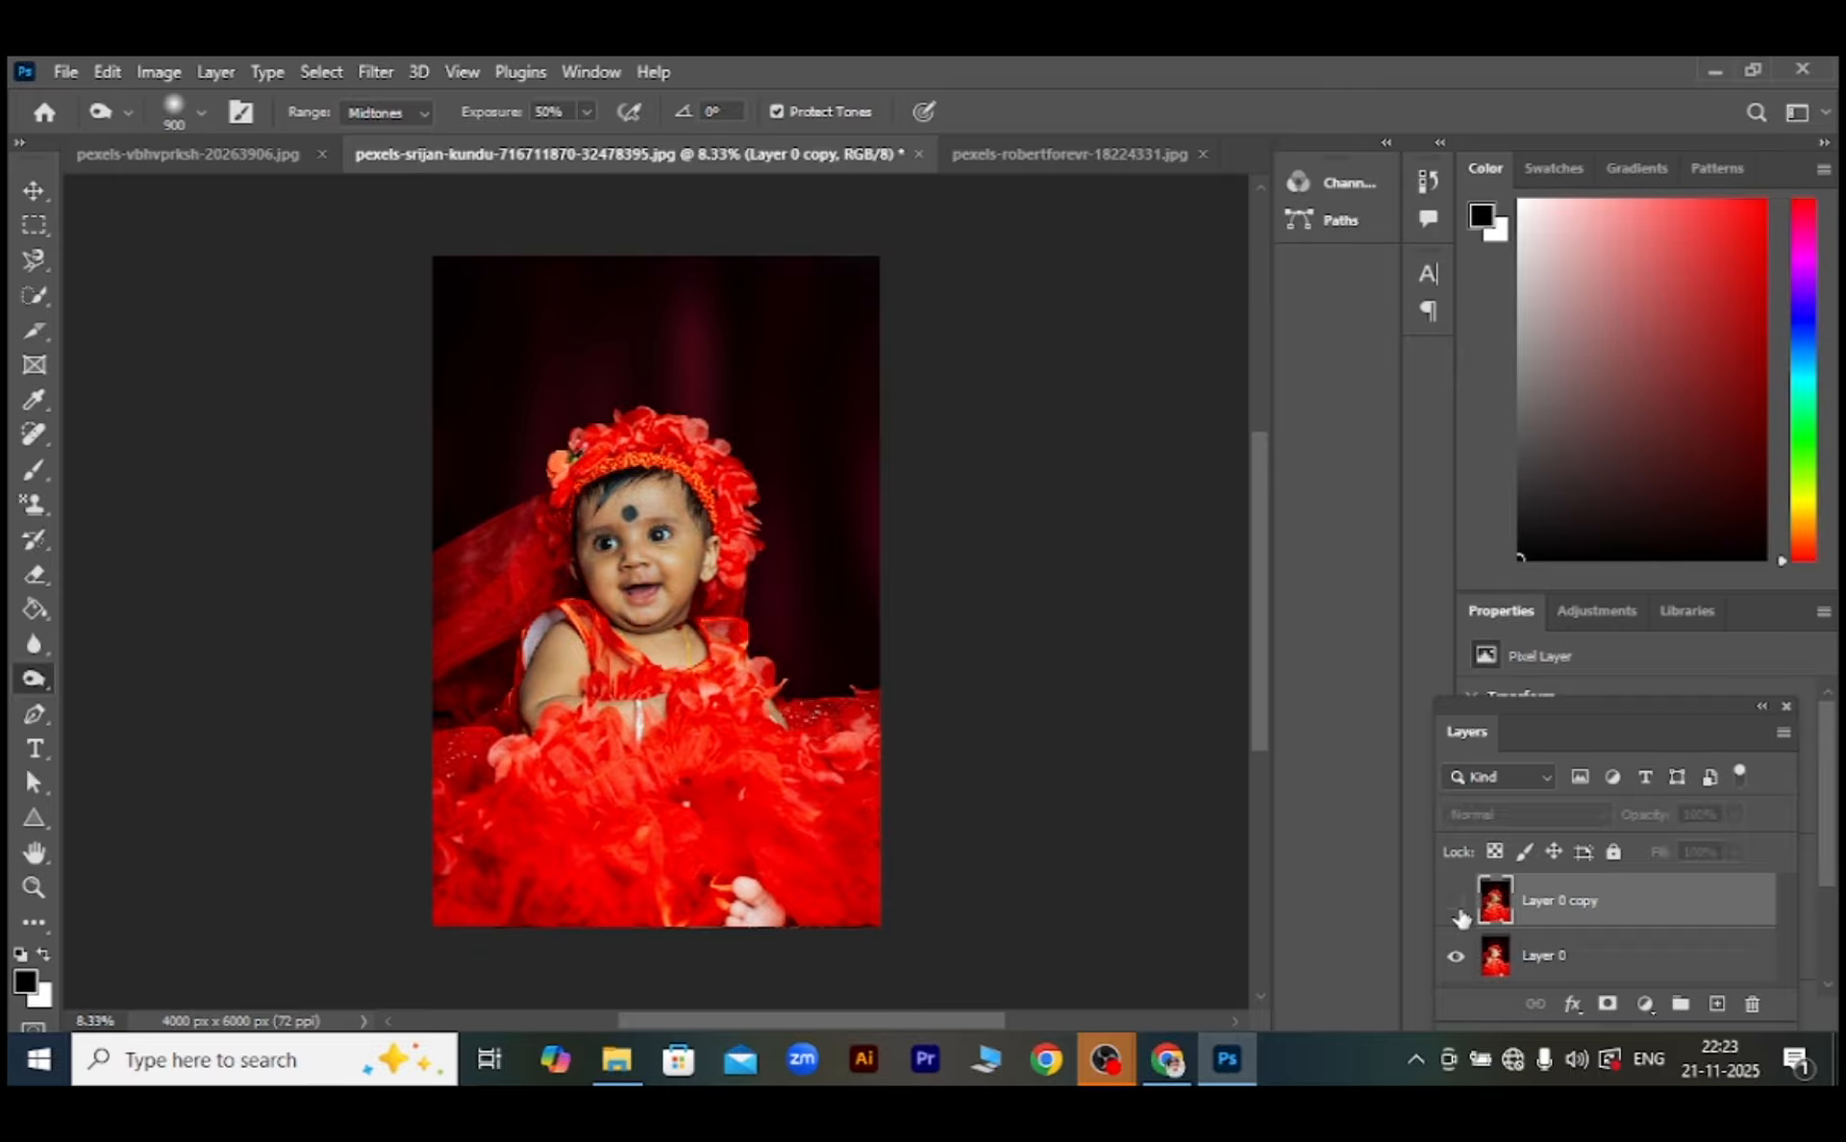
{"action": "left_click", "coordinate": [1459, 909]}
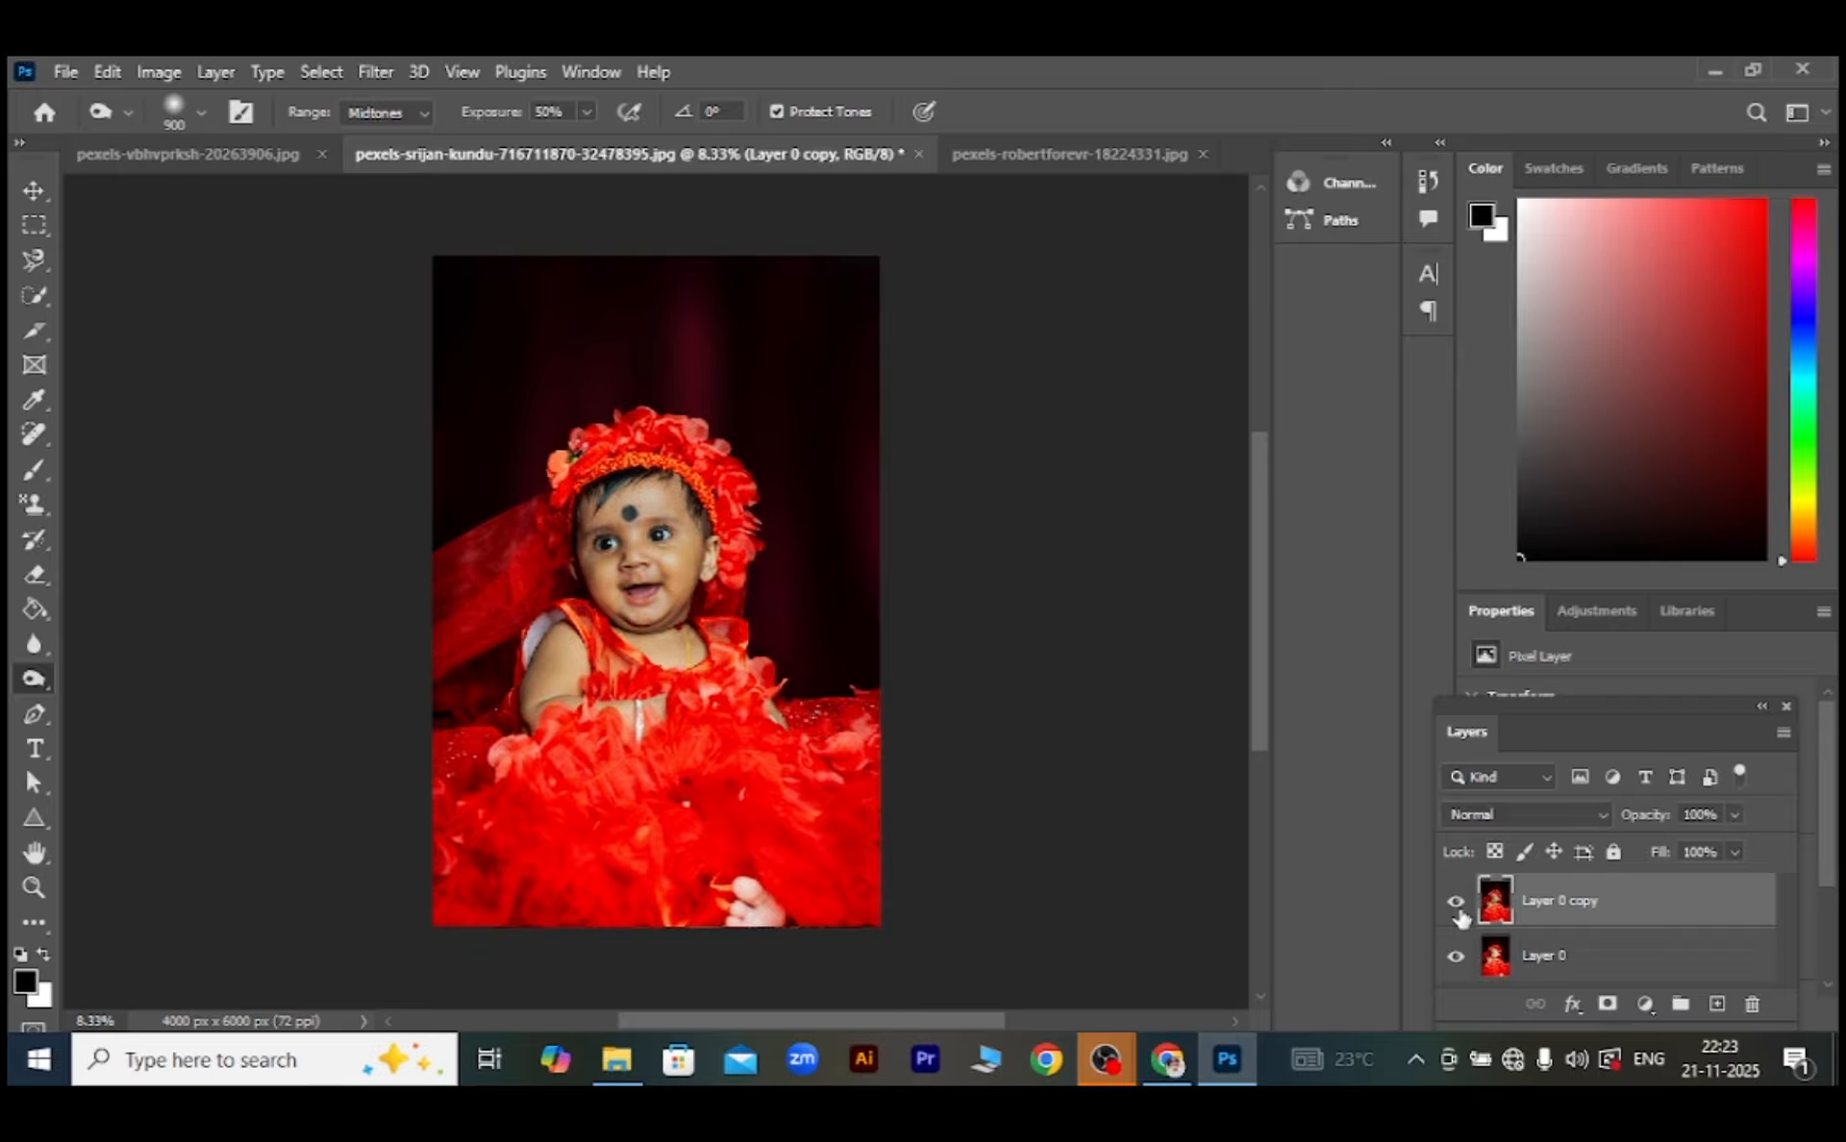
{"action": "left_click", "coordinate": [1458, 909]}
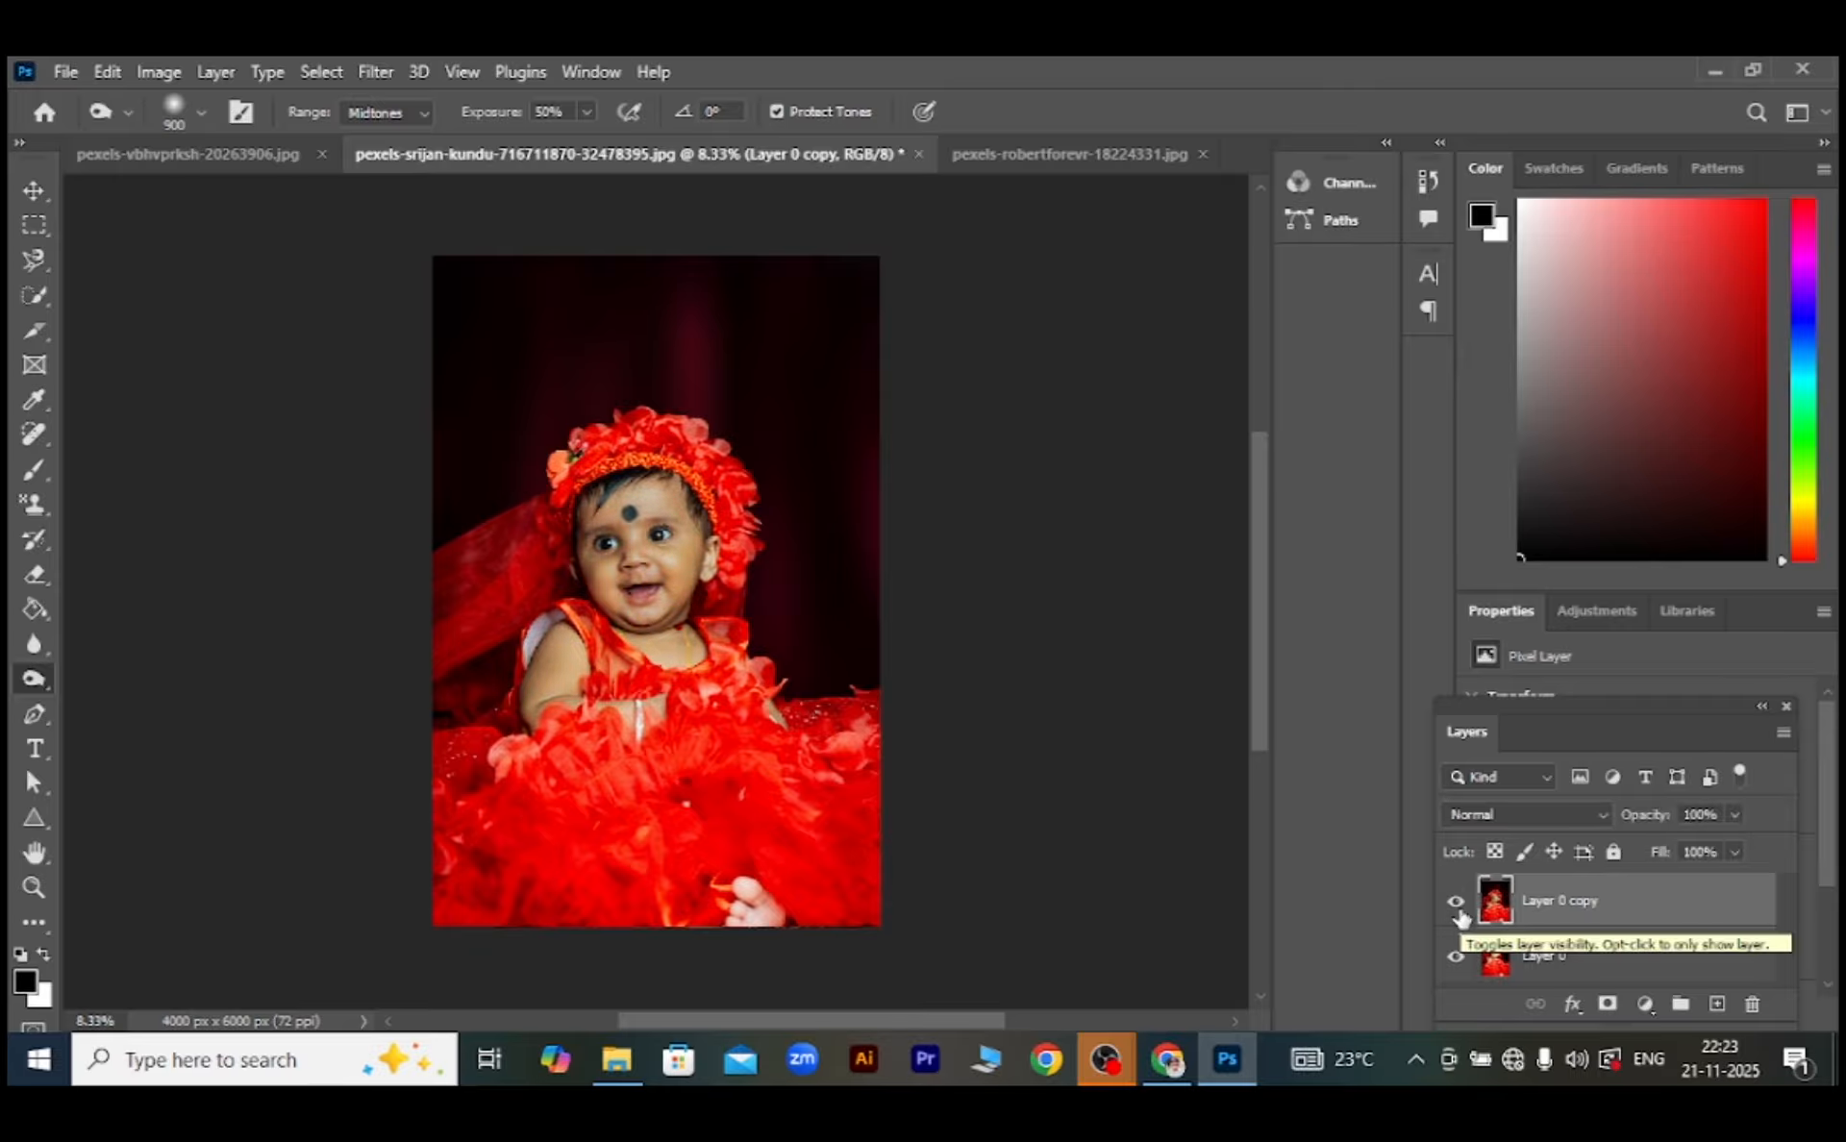
{"action": "left_click", "coordinate": [1458, 912]}
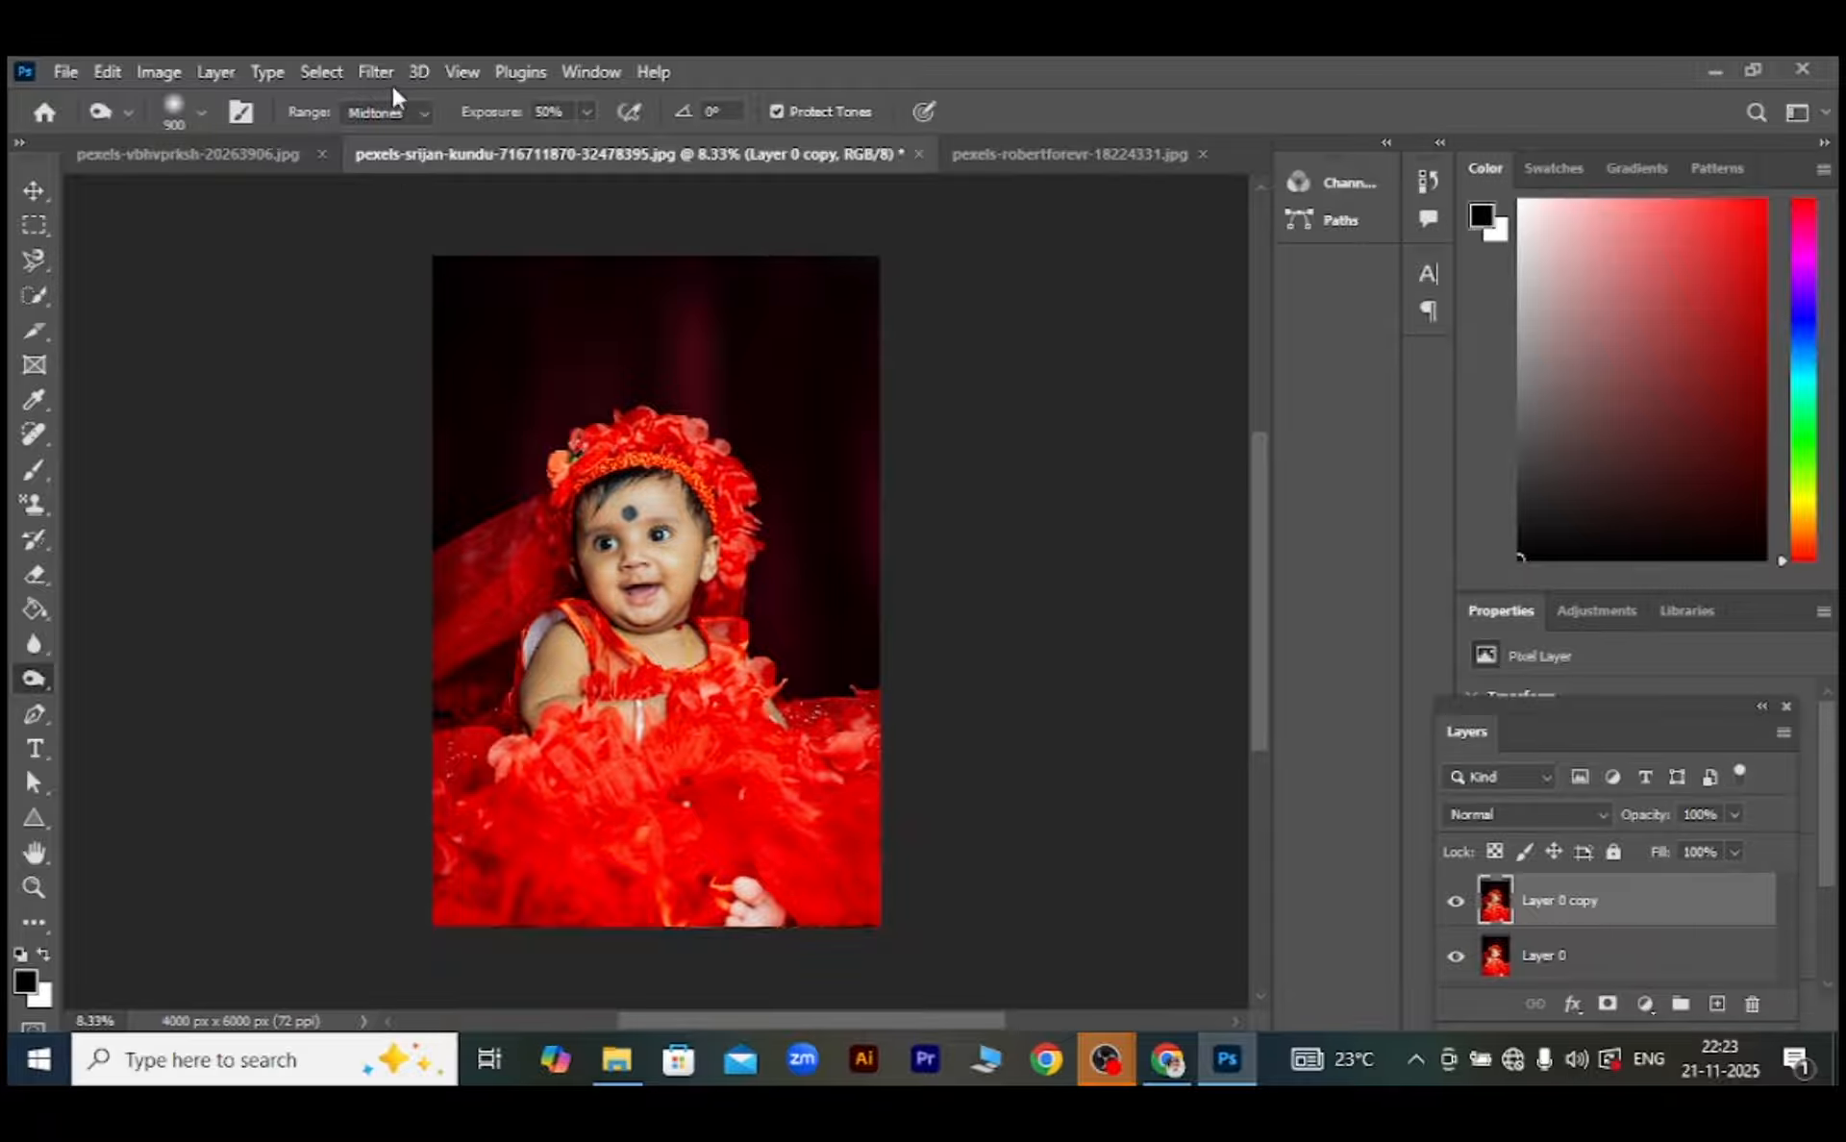
Burn the shadows on the baby's face on Layer 0 copy and compare the result with the original layer
{"action": "left_click", "coordinate": [424, 113]}
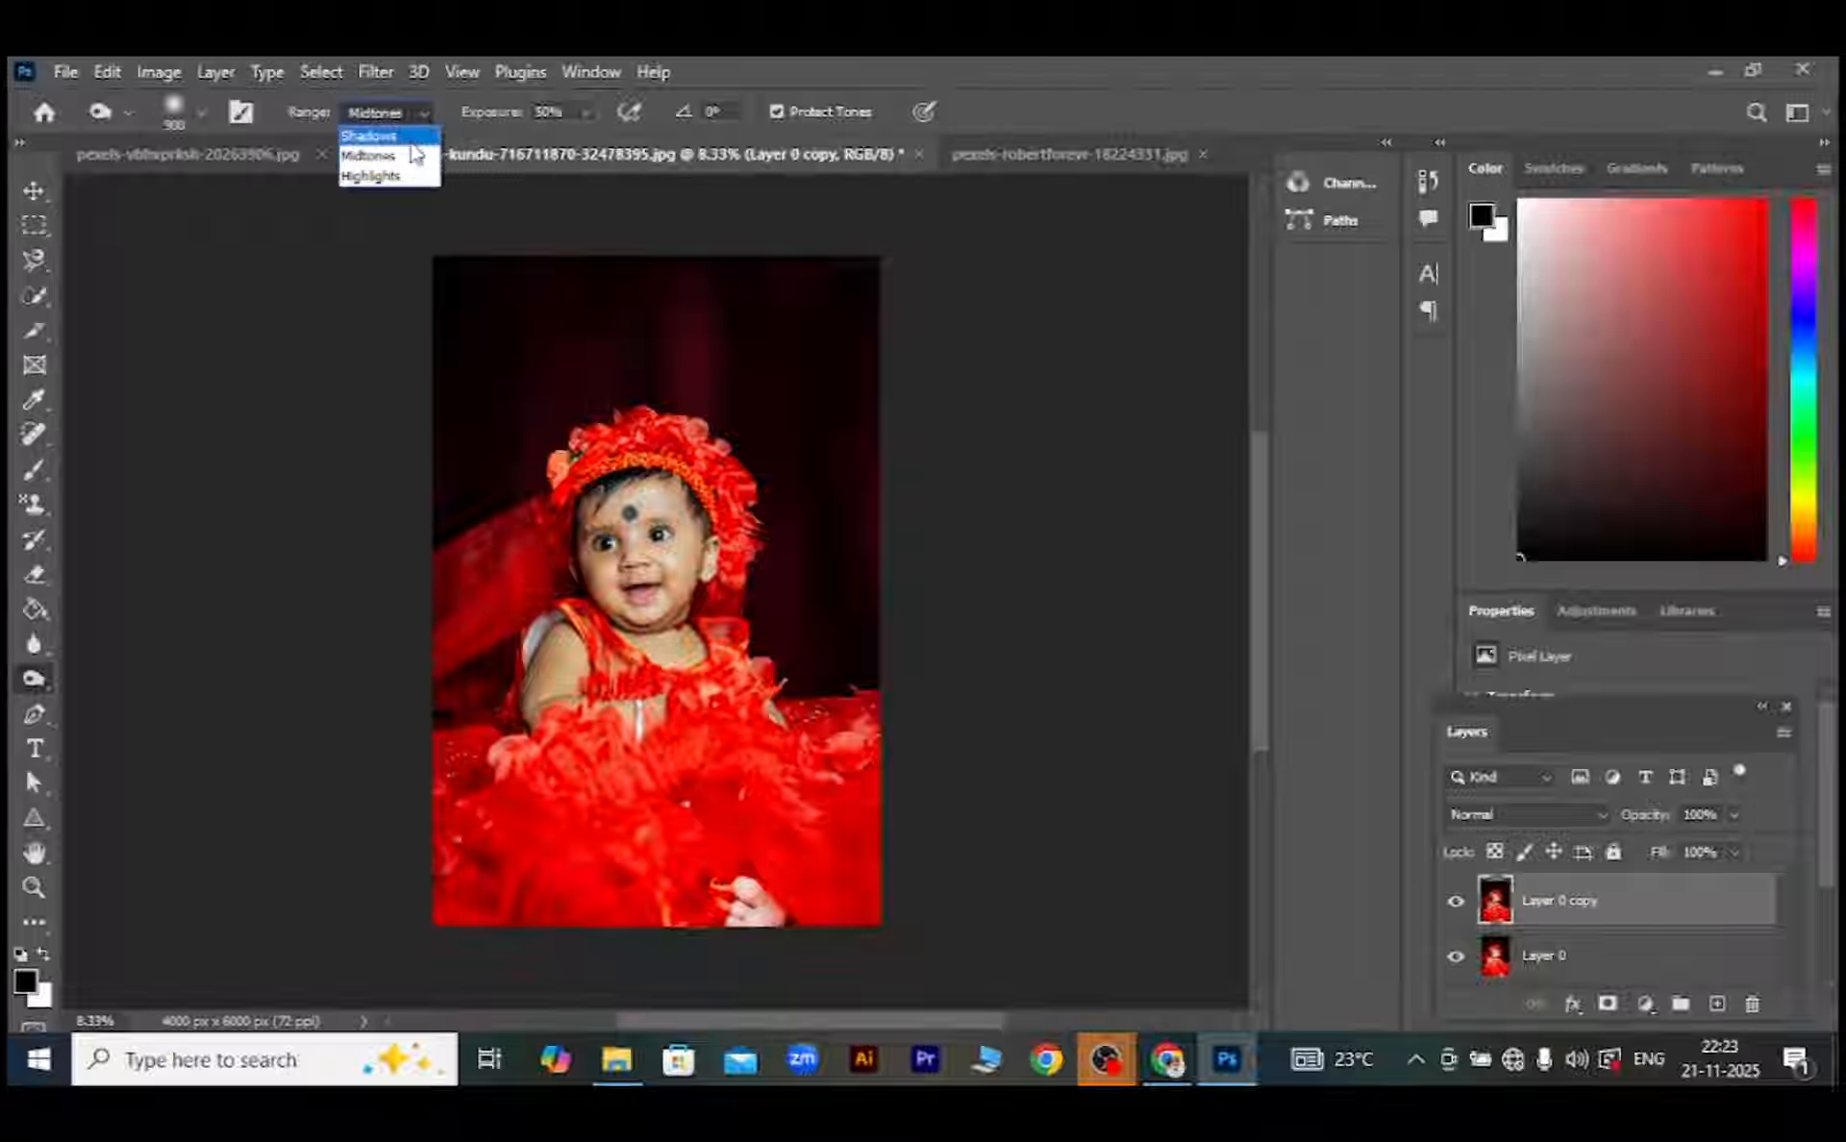
{"action": "left_click", "coordinate": [414, 144]}
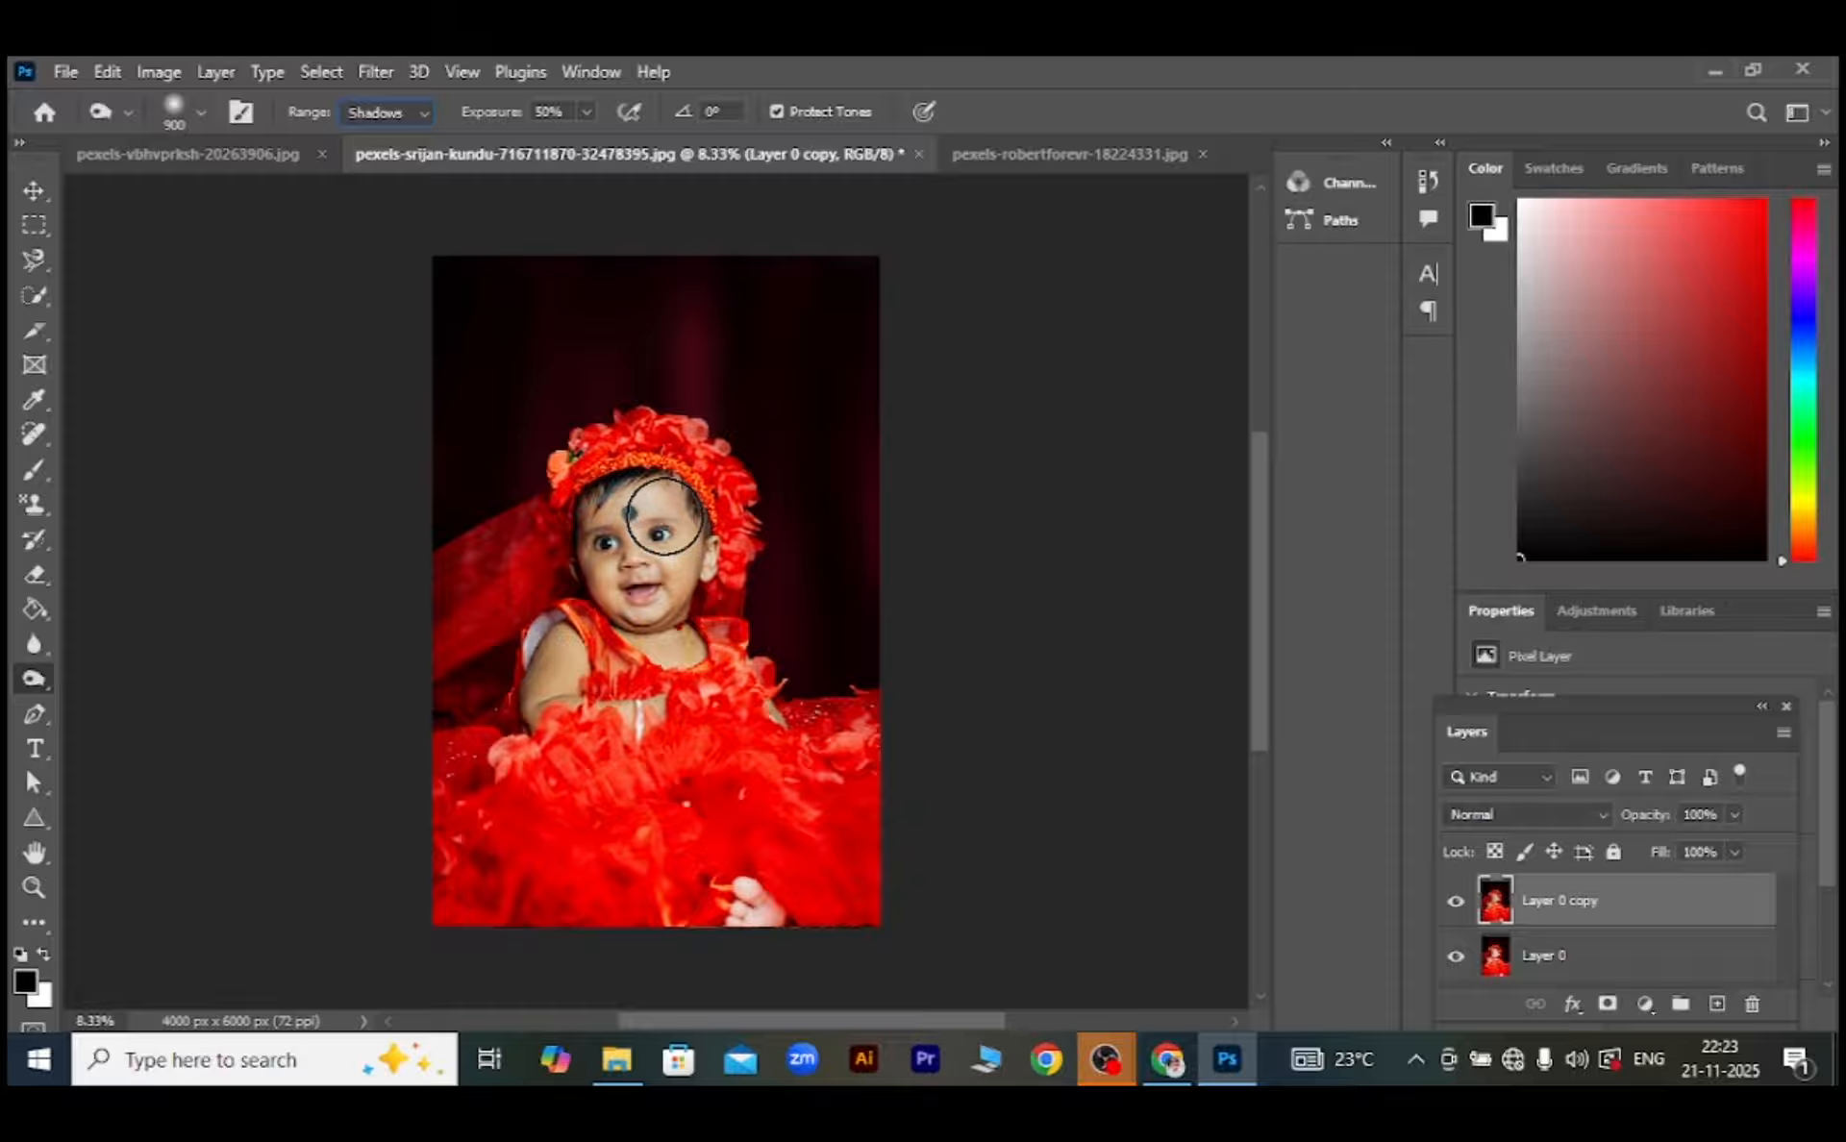
{"action": "mouse_move", "coordinate": [652, 514]}
{"action": "left_mouse_down"}
{"action": "mouse_move", "coordinate": [678, 564]}
{"action": "mouse_move", "coordinate": [640, 578]}
{"action": "mouse_move", "coordinate": [645, 522]}
{"action": "mouse_move", "coordinate": [615, 545]}
{"action": "mouse_move", "coordinate": [610, 528]}
{"action": "mouse_move", "coordinate": [635, 599]}
{"action": "mouse_move", "coordinate": [658, 581]}
{"action": "mouse_move", "coordinate": [638, 541]}
{"action": "mouse_move", "coordinate": [652, 612]}
{"action": "mouse_move", "coordinate": [667, 550]}
{"action": "mouse_move", "coordinate": [645, 539]}
{"action": "mouse_move", "coordinate": [623, 593]}
{"action": "mouse_move", "coordinate": [665, 609]}
{"action": "mouse_move", "coordinate": [672, 644]}
{"action": "mouse_move", "coordinate": [688, 630]}
{"action": "mouse_move", "coordinate": [581, 631]}
{"action": "mouse_move", "coordinate": [554, 700]}
{"action": "mouse_move", "coordinate": [612, 617]}
{"action": "mouse_move", "coordinate": [630, 524]}
{"action": "left_mouse_up"}
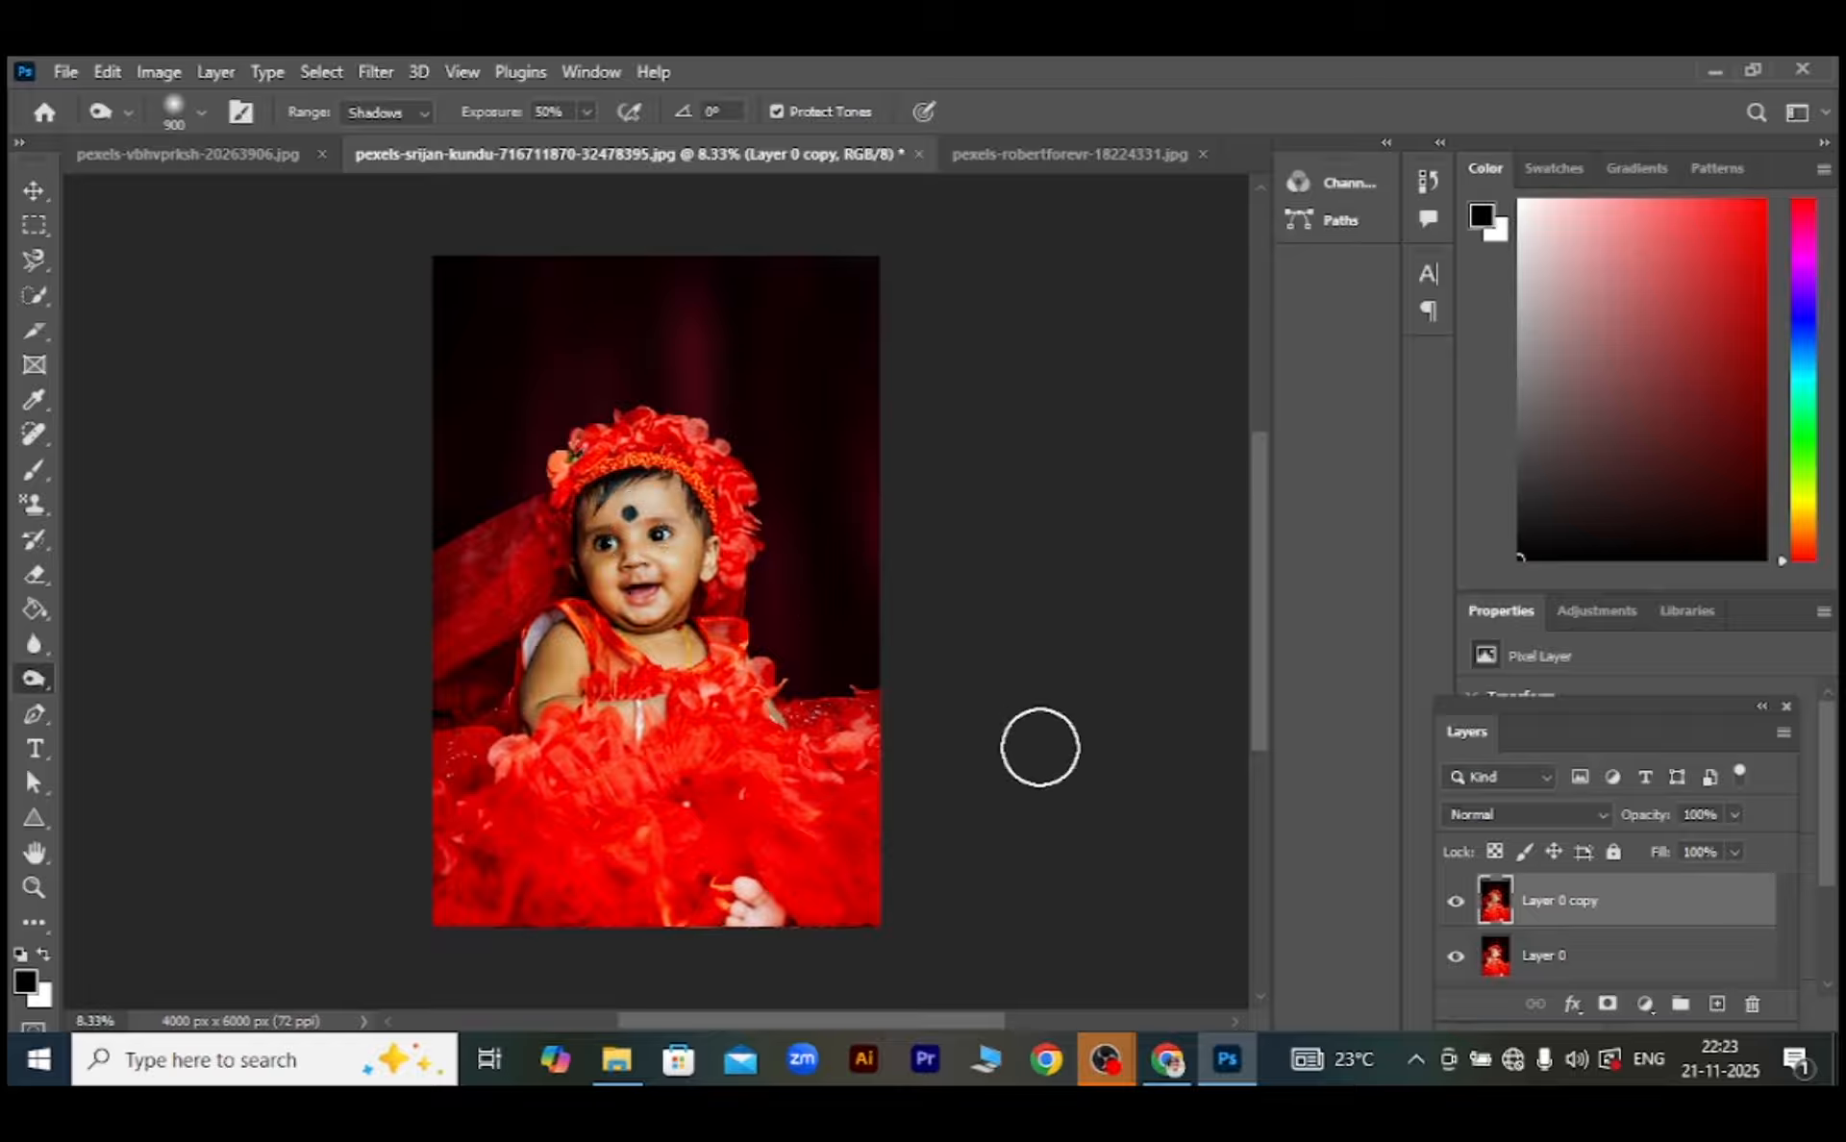
{"action": "left_click", "coordinate": [1456, 904]}
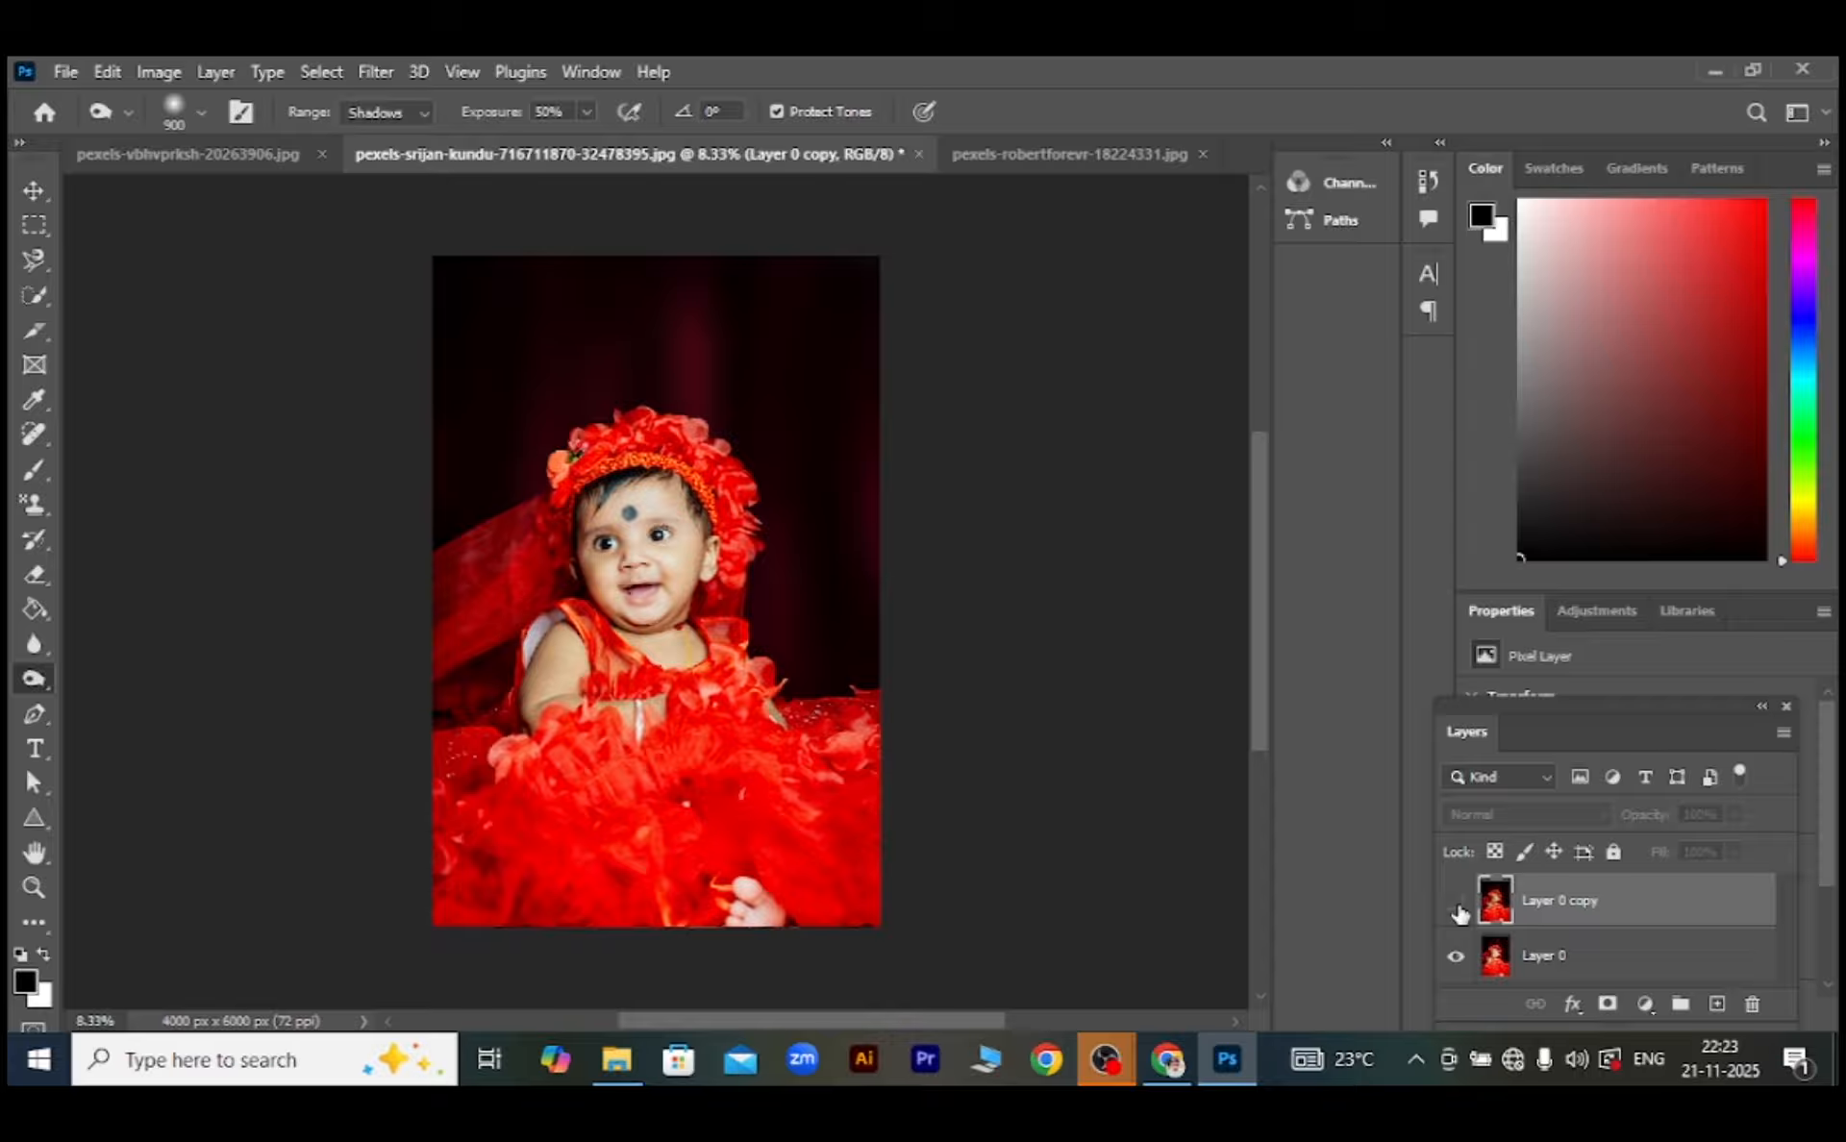
{"action": "left_click", "coordinate": [1457, 906]}
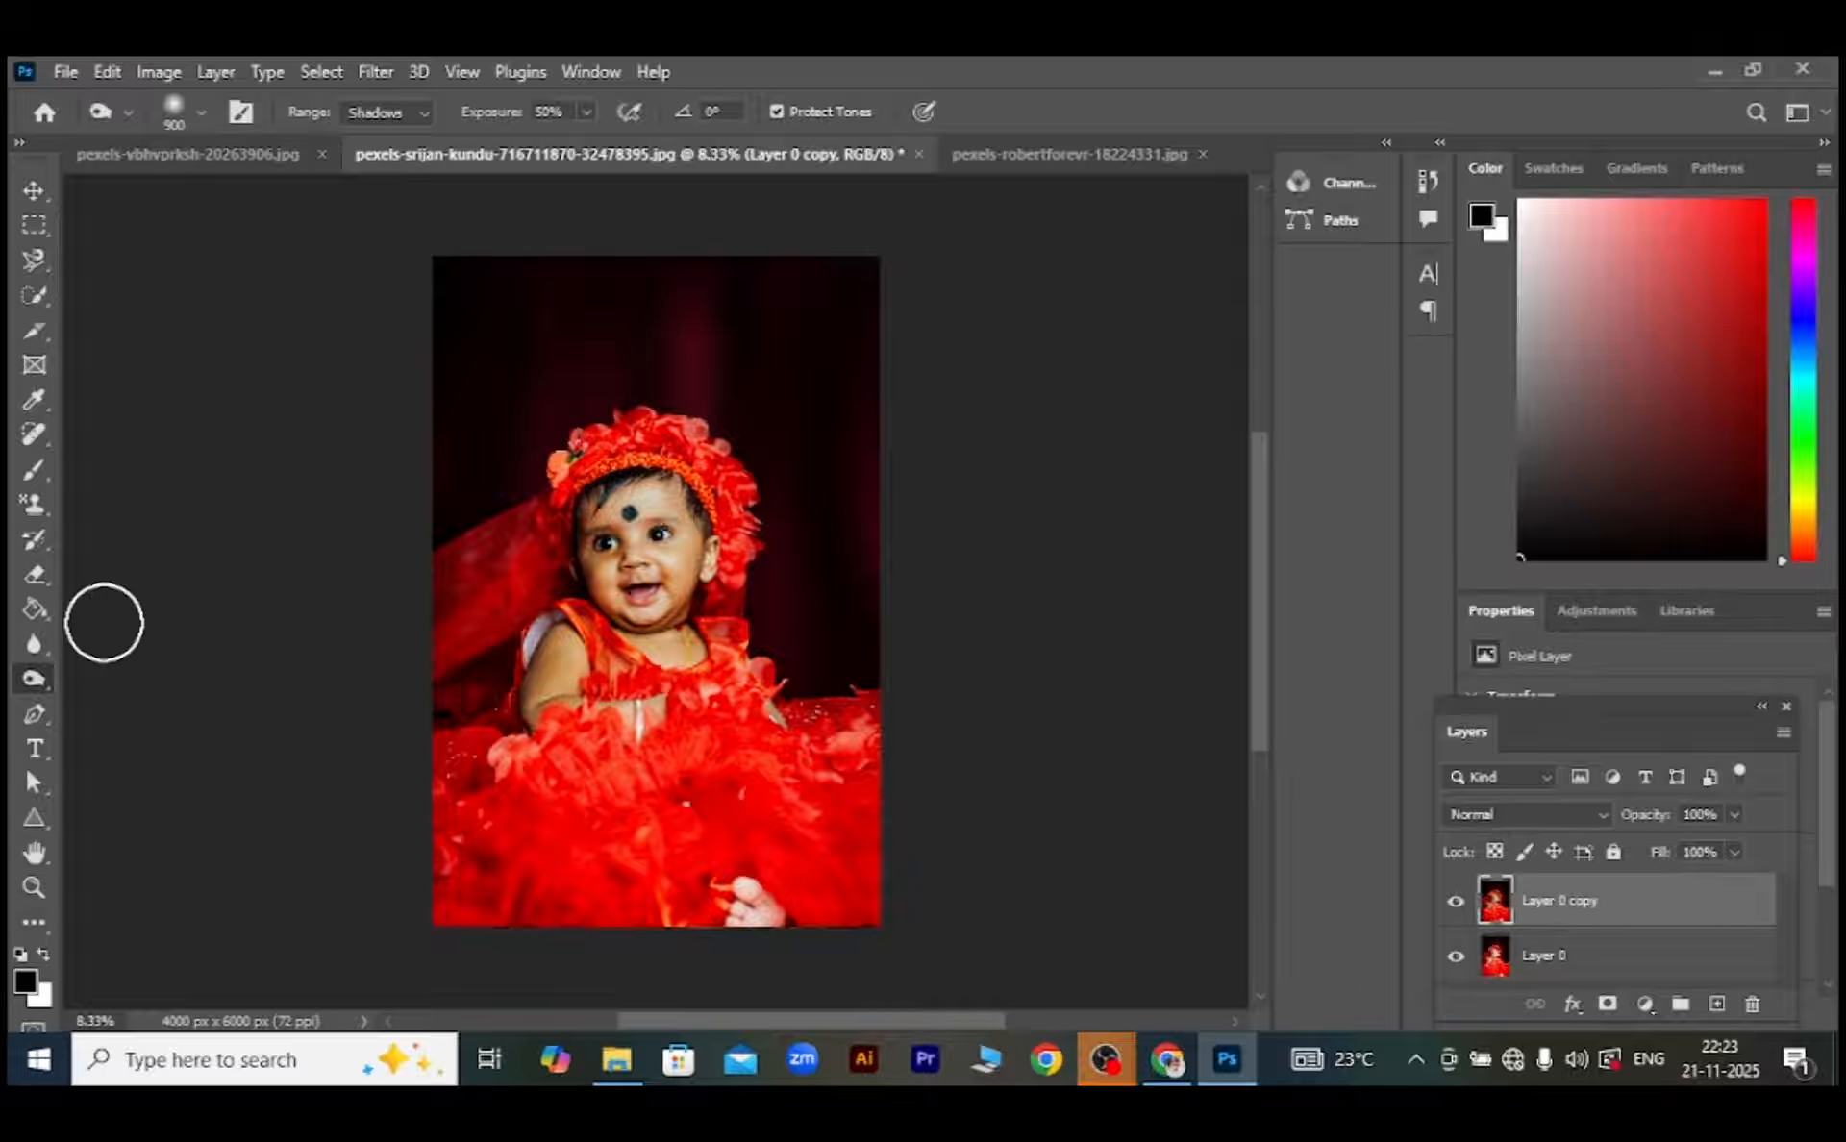
Switch to the landscape photo of the man in the red jacket and set up the Sponge tool in Saturate mode
{"action": "right_click", "coordinate": [34, 680]}
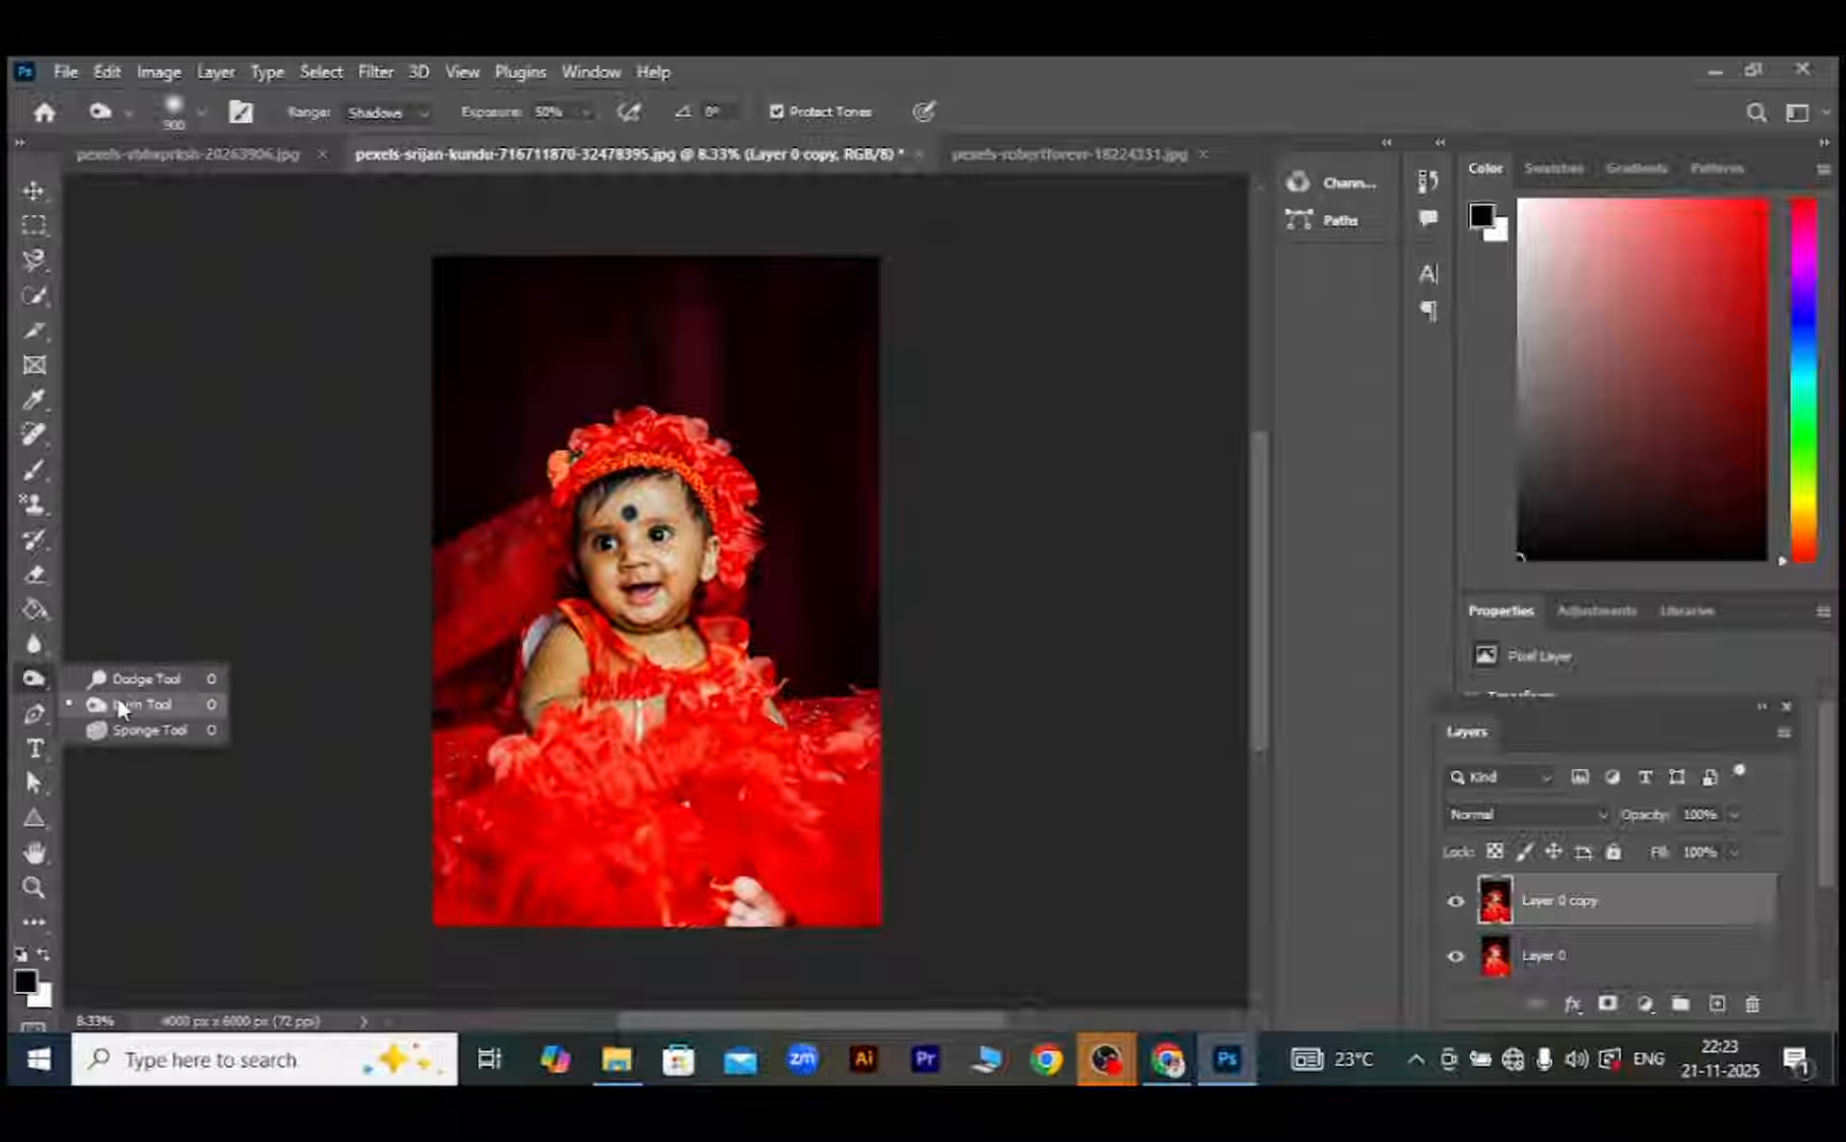
{"action": "left_click", "coordinate": [175, 731]}
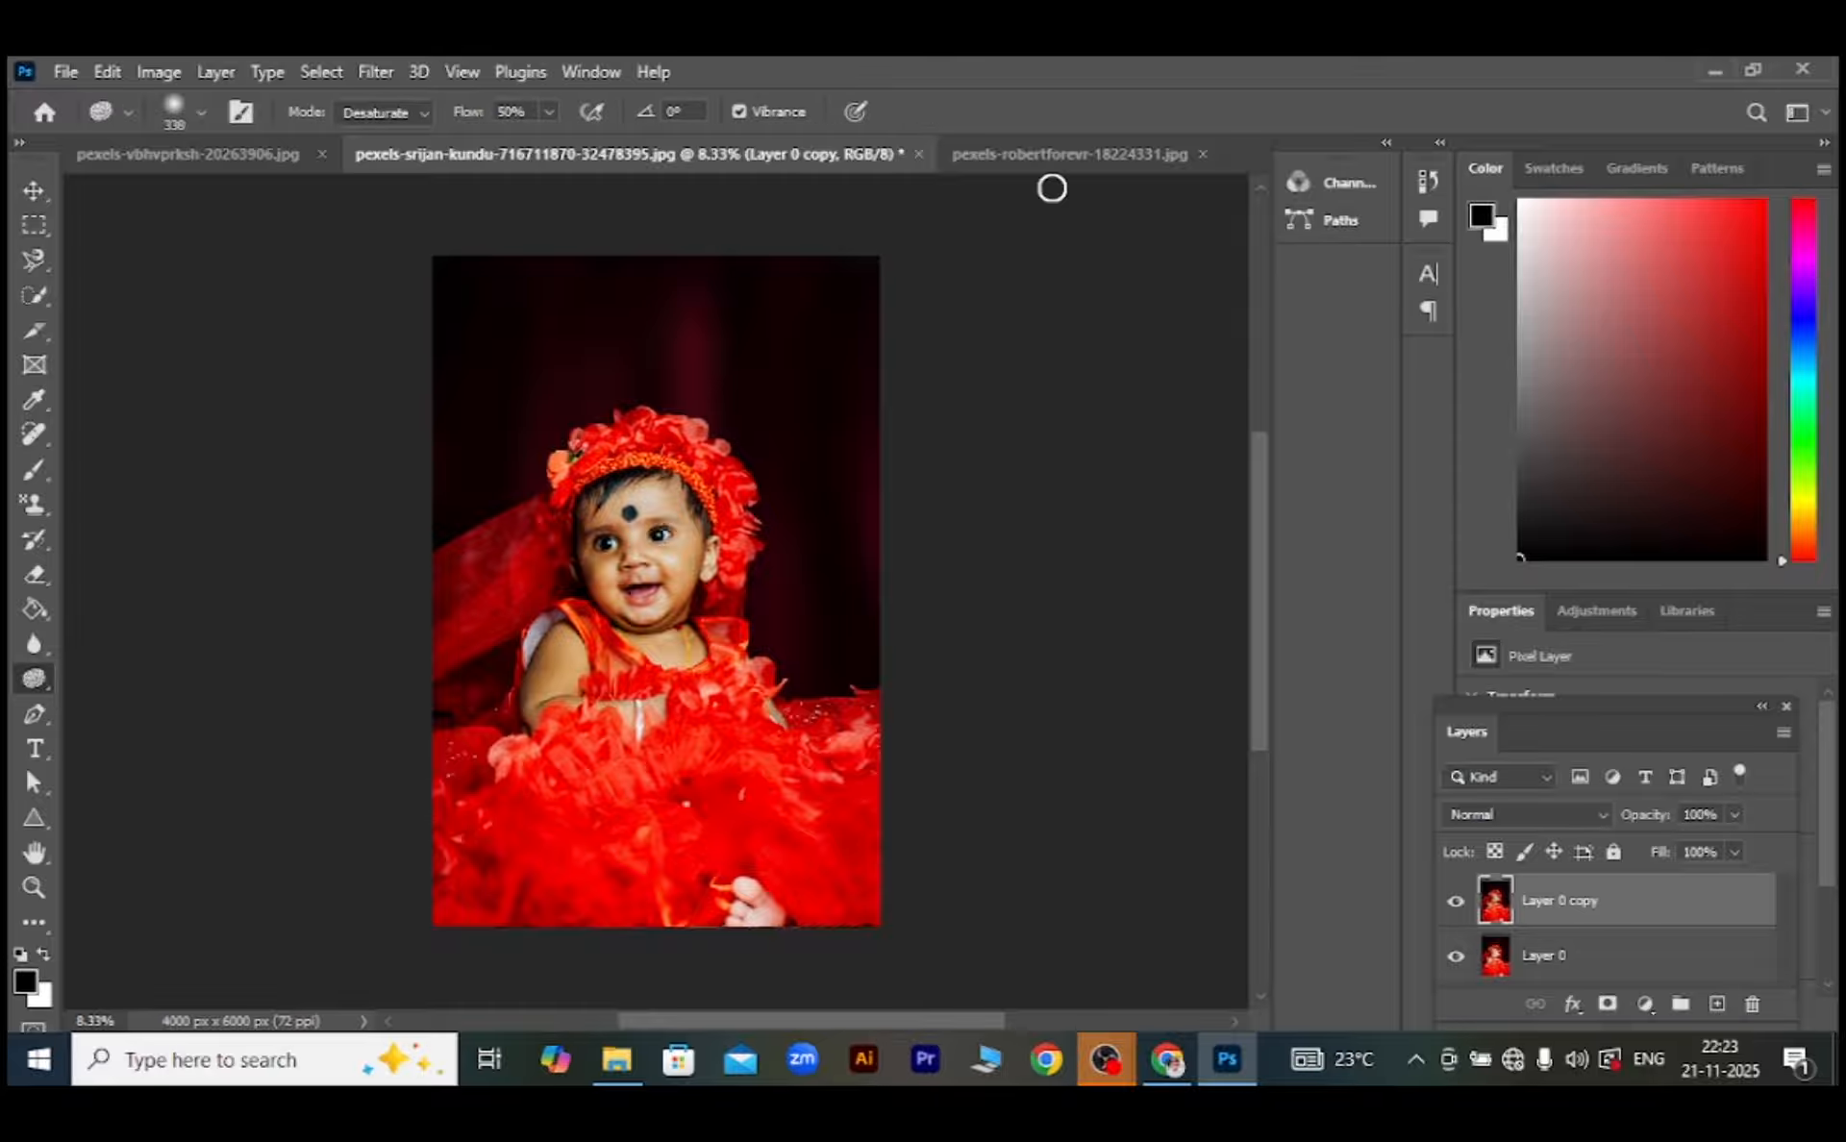
{"action": "left_click", "coordinate": [1082, 158]}
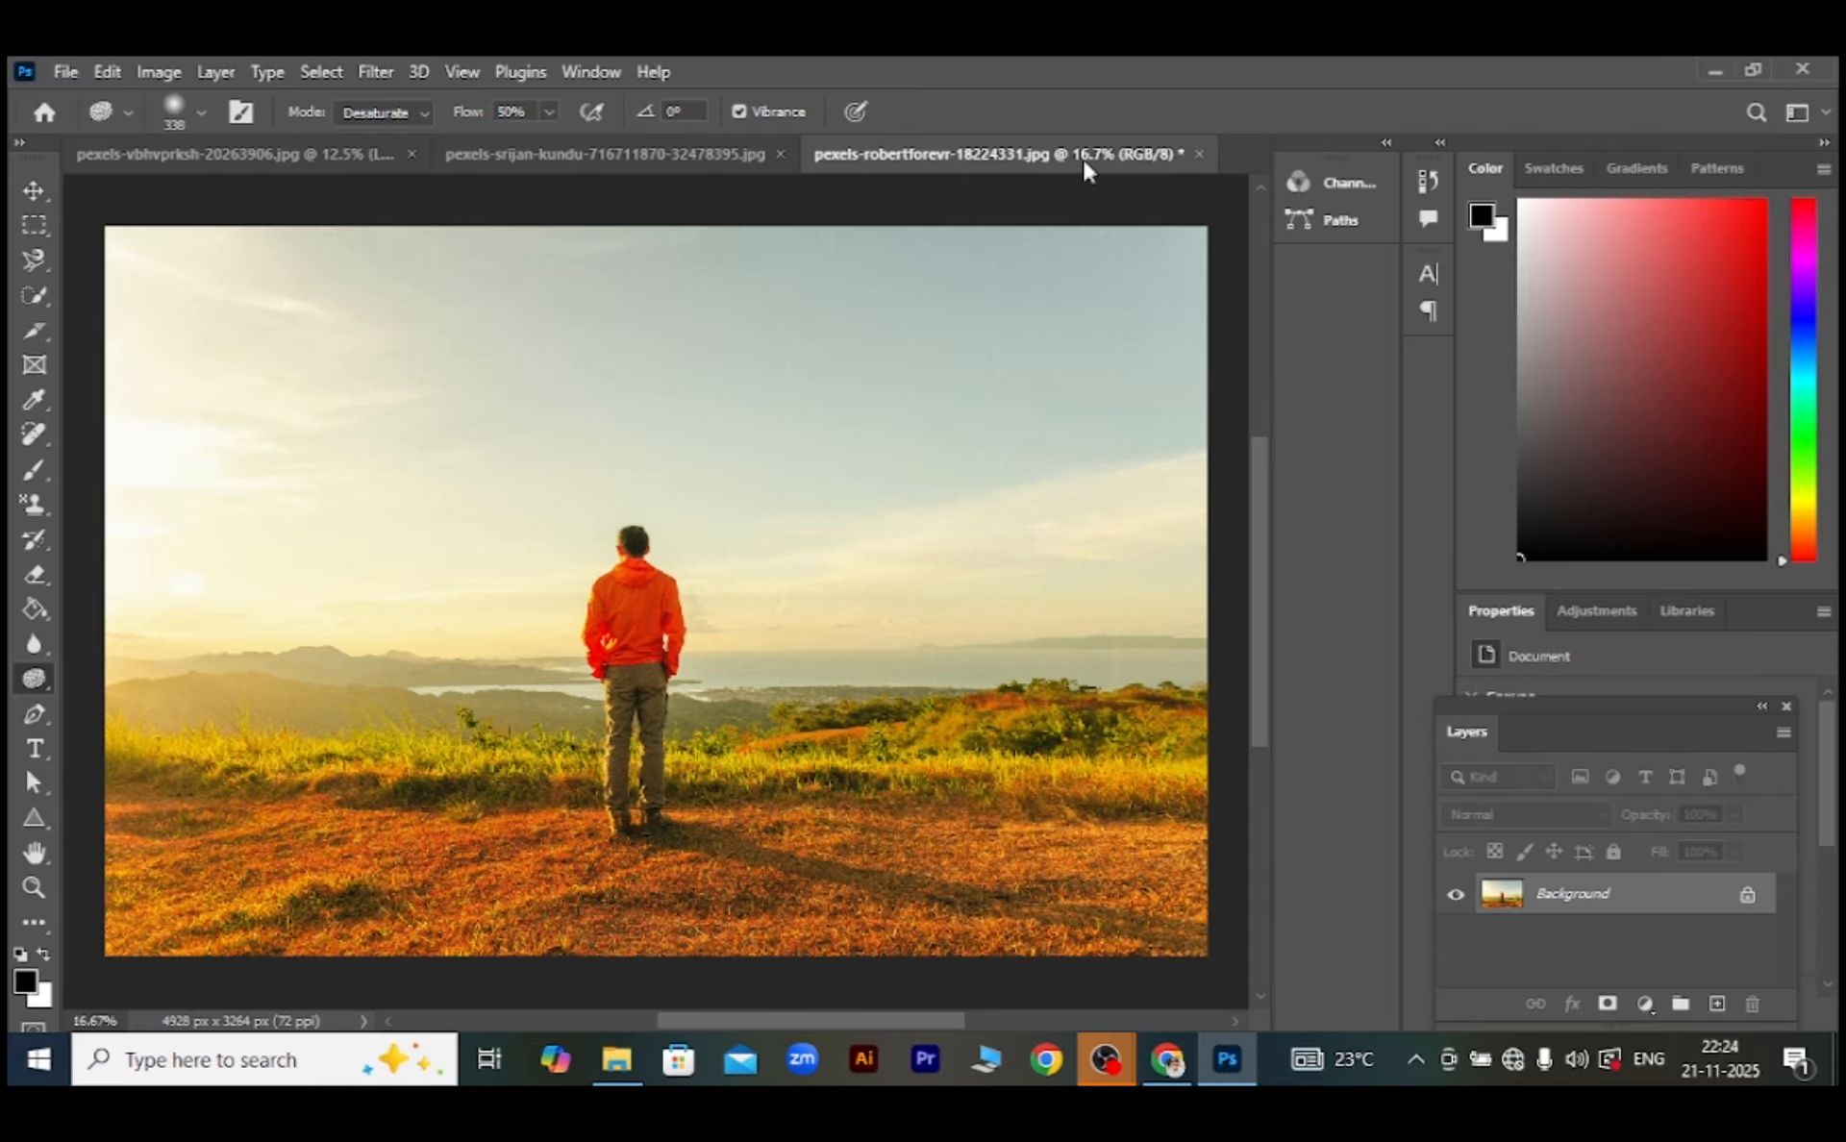
{"action": "left_click", "coordinate": [425, 114]}
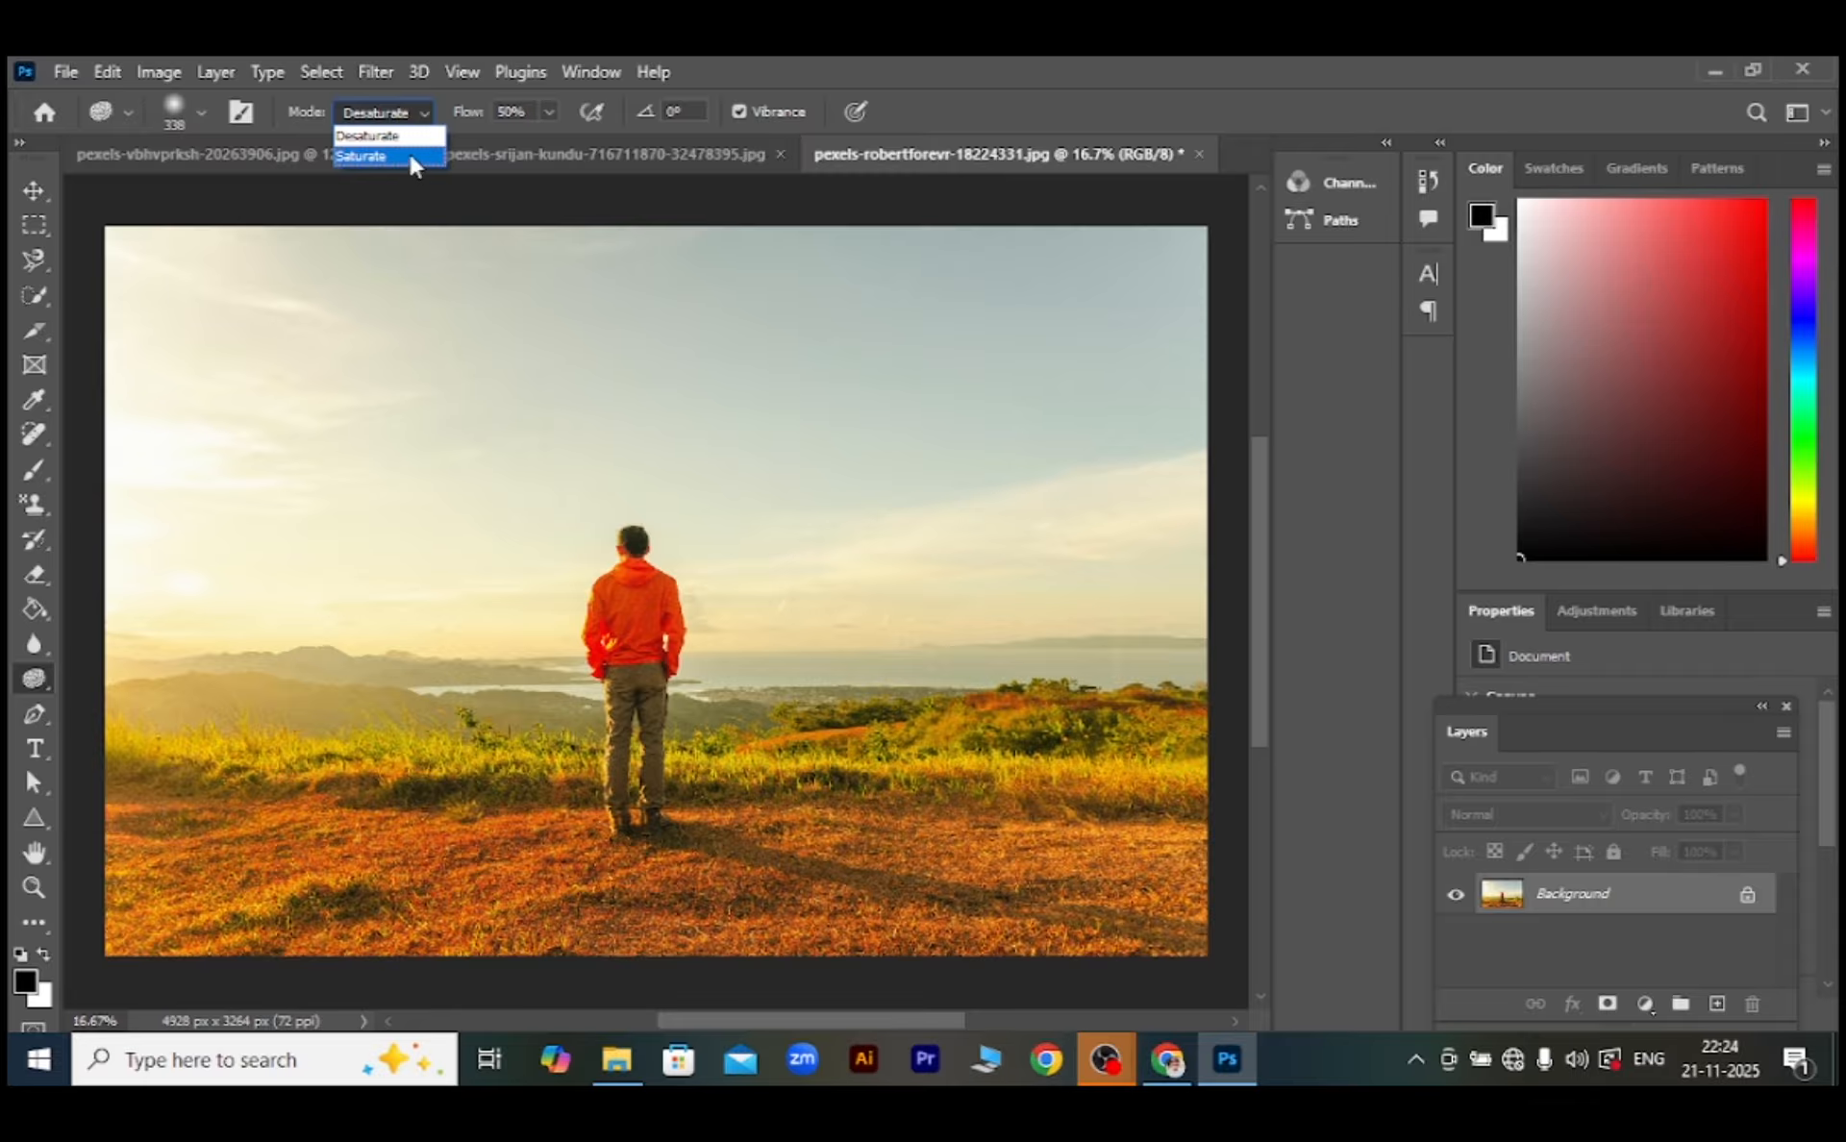
{"action": "left_click", "coordinate": [413, 161]}
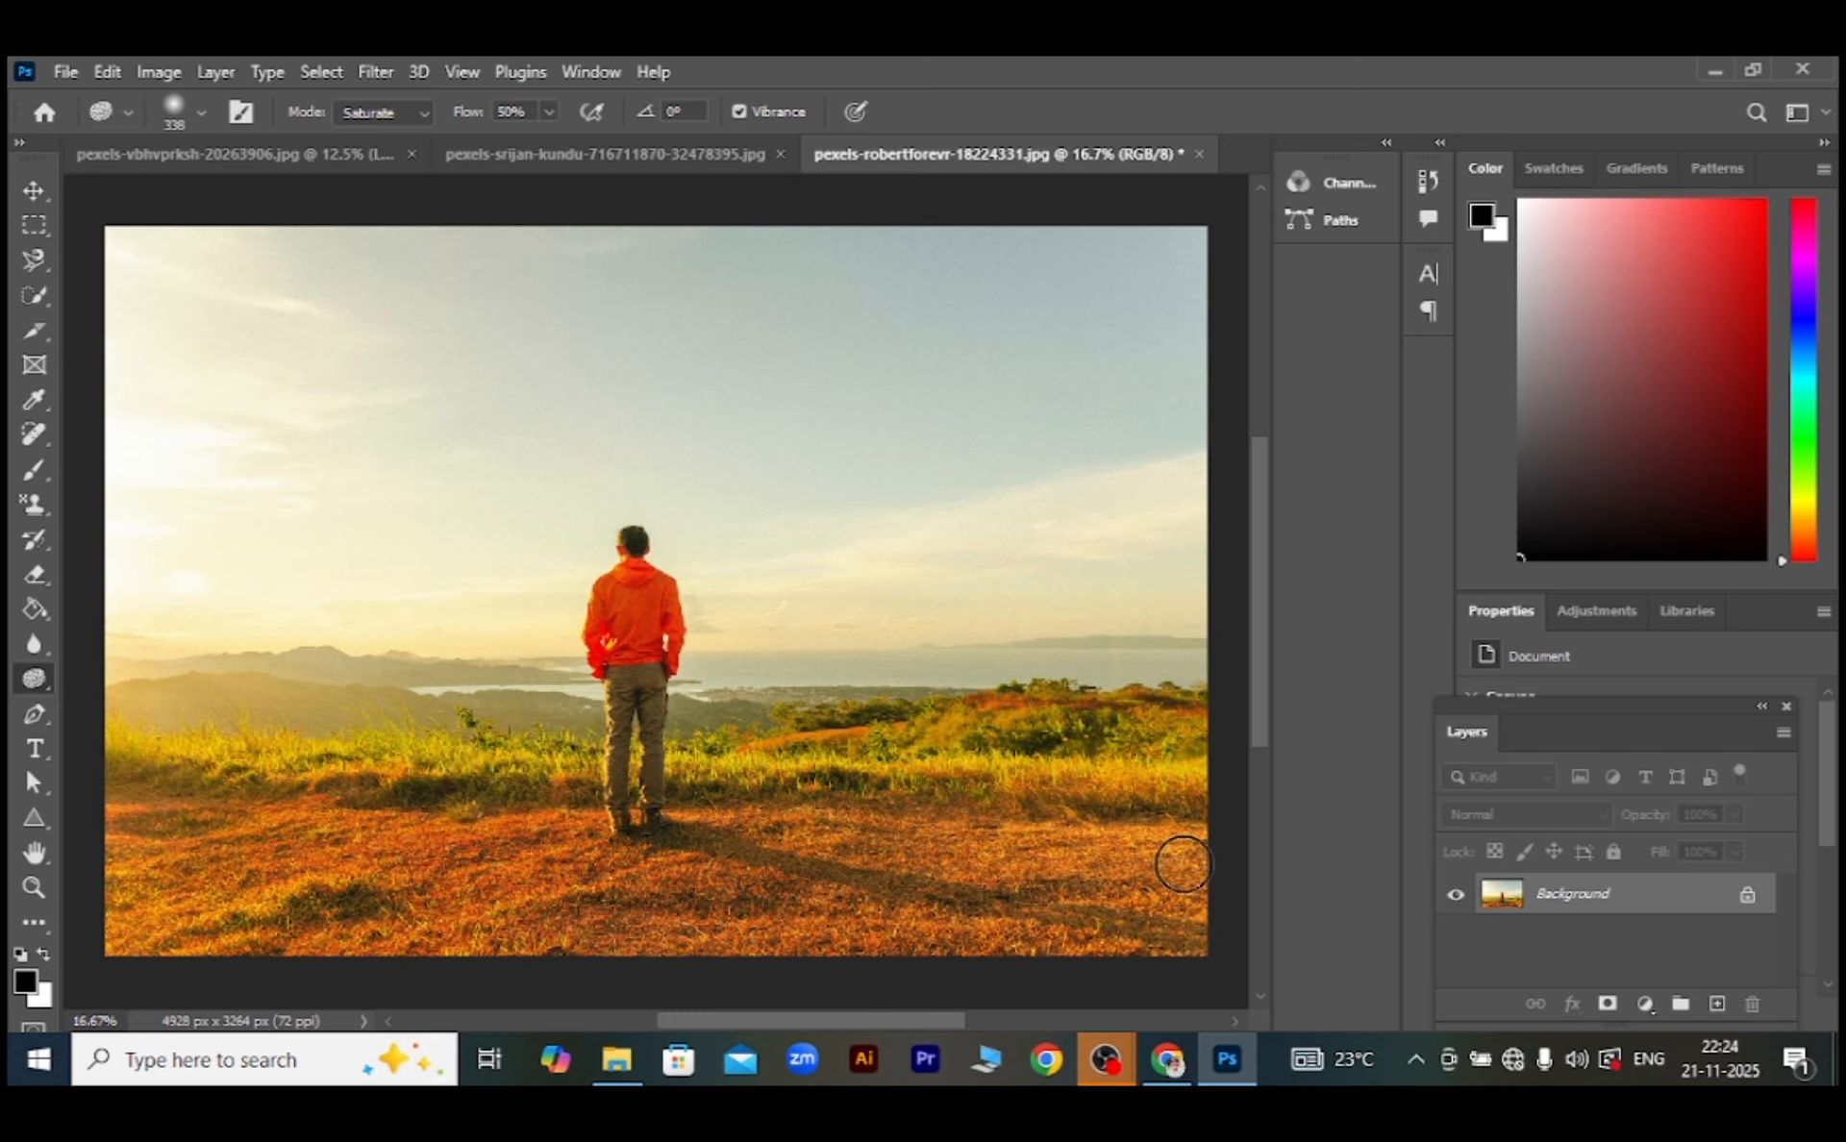
Unlock and duplicate the landscape's Background layer, and saturate the grass and ground on the copy with the Sponge tool
{"action": "left_click", "coordinate": [1750, 899]}
{"action": "key", "text": "ctrl+j"}
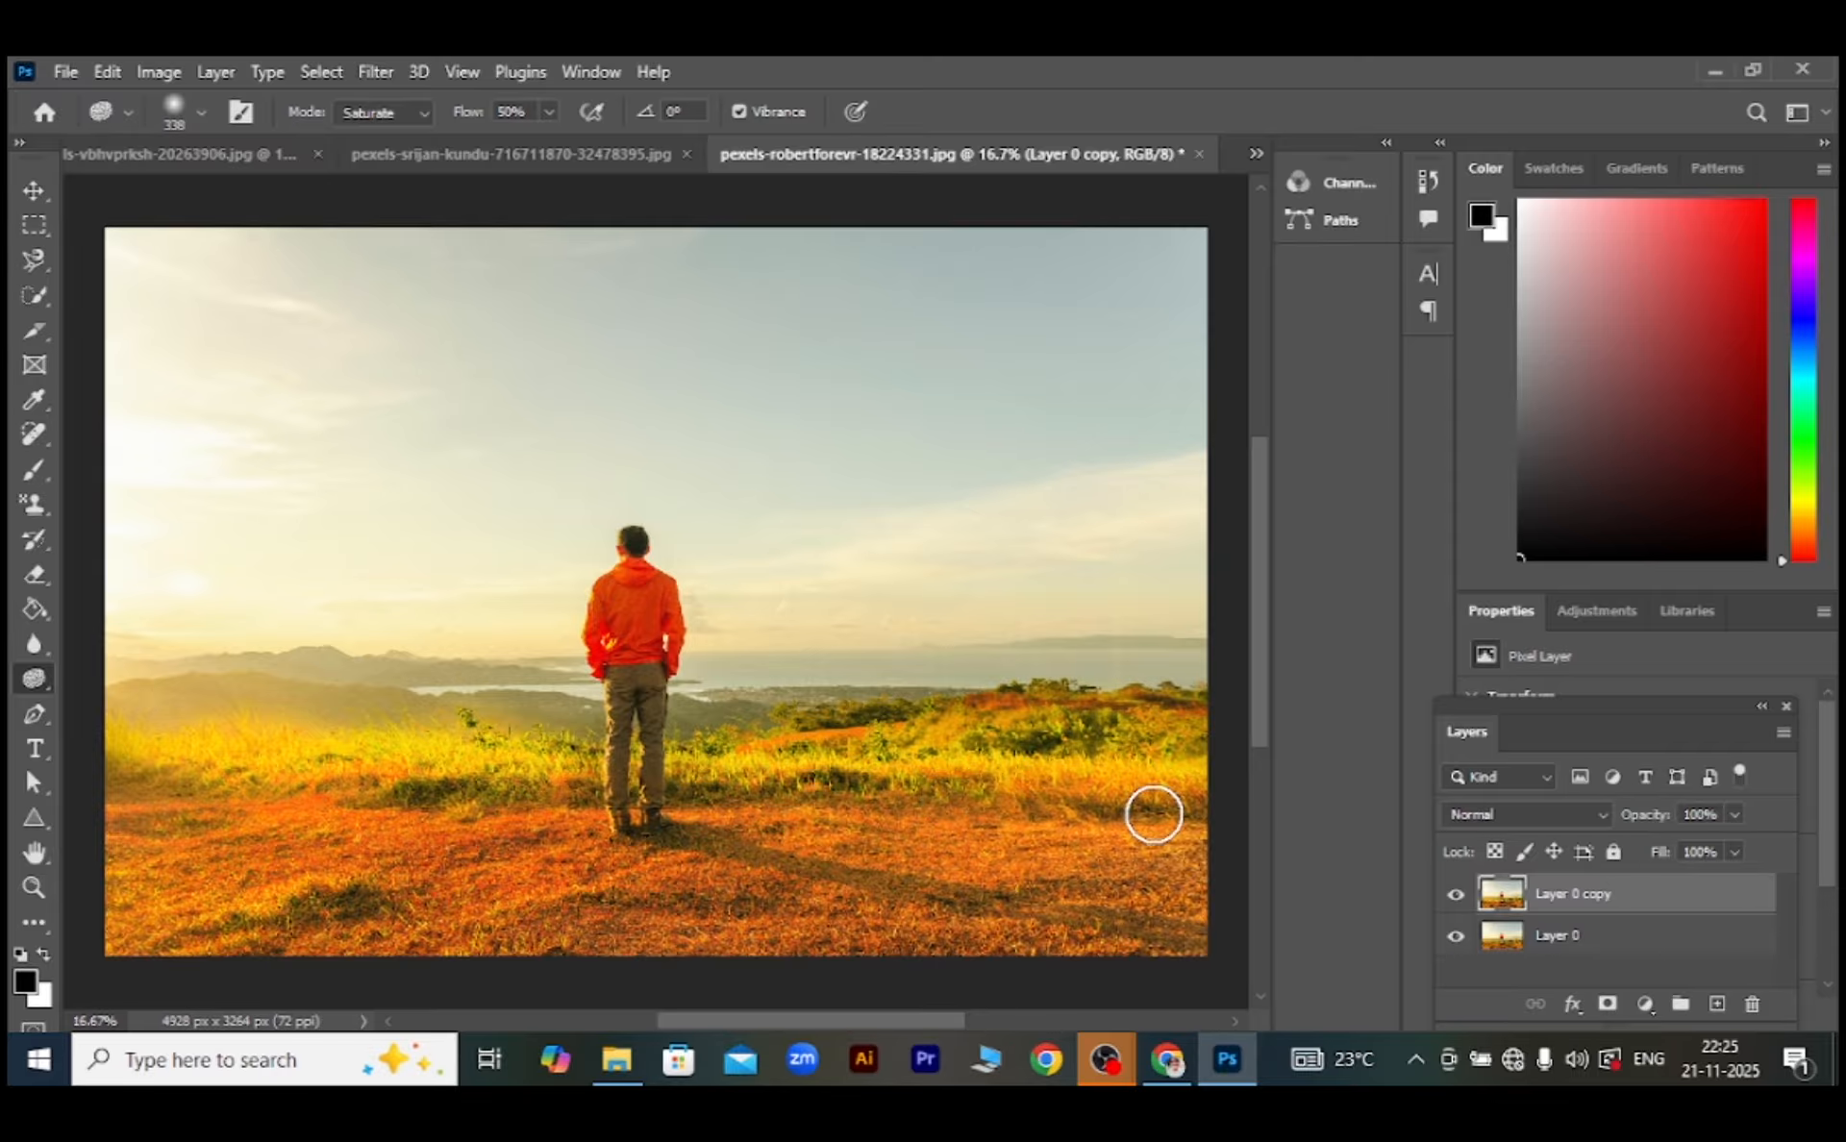
Compare the saturated grass and ground with the original by hiding and showing Layer 0 copy
{"action": "left_click", "coordinate": [1456, 898]}
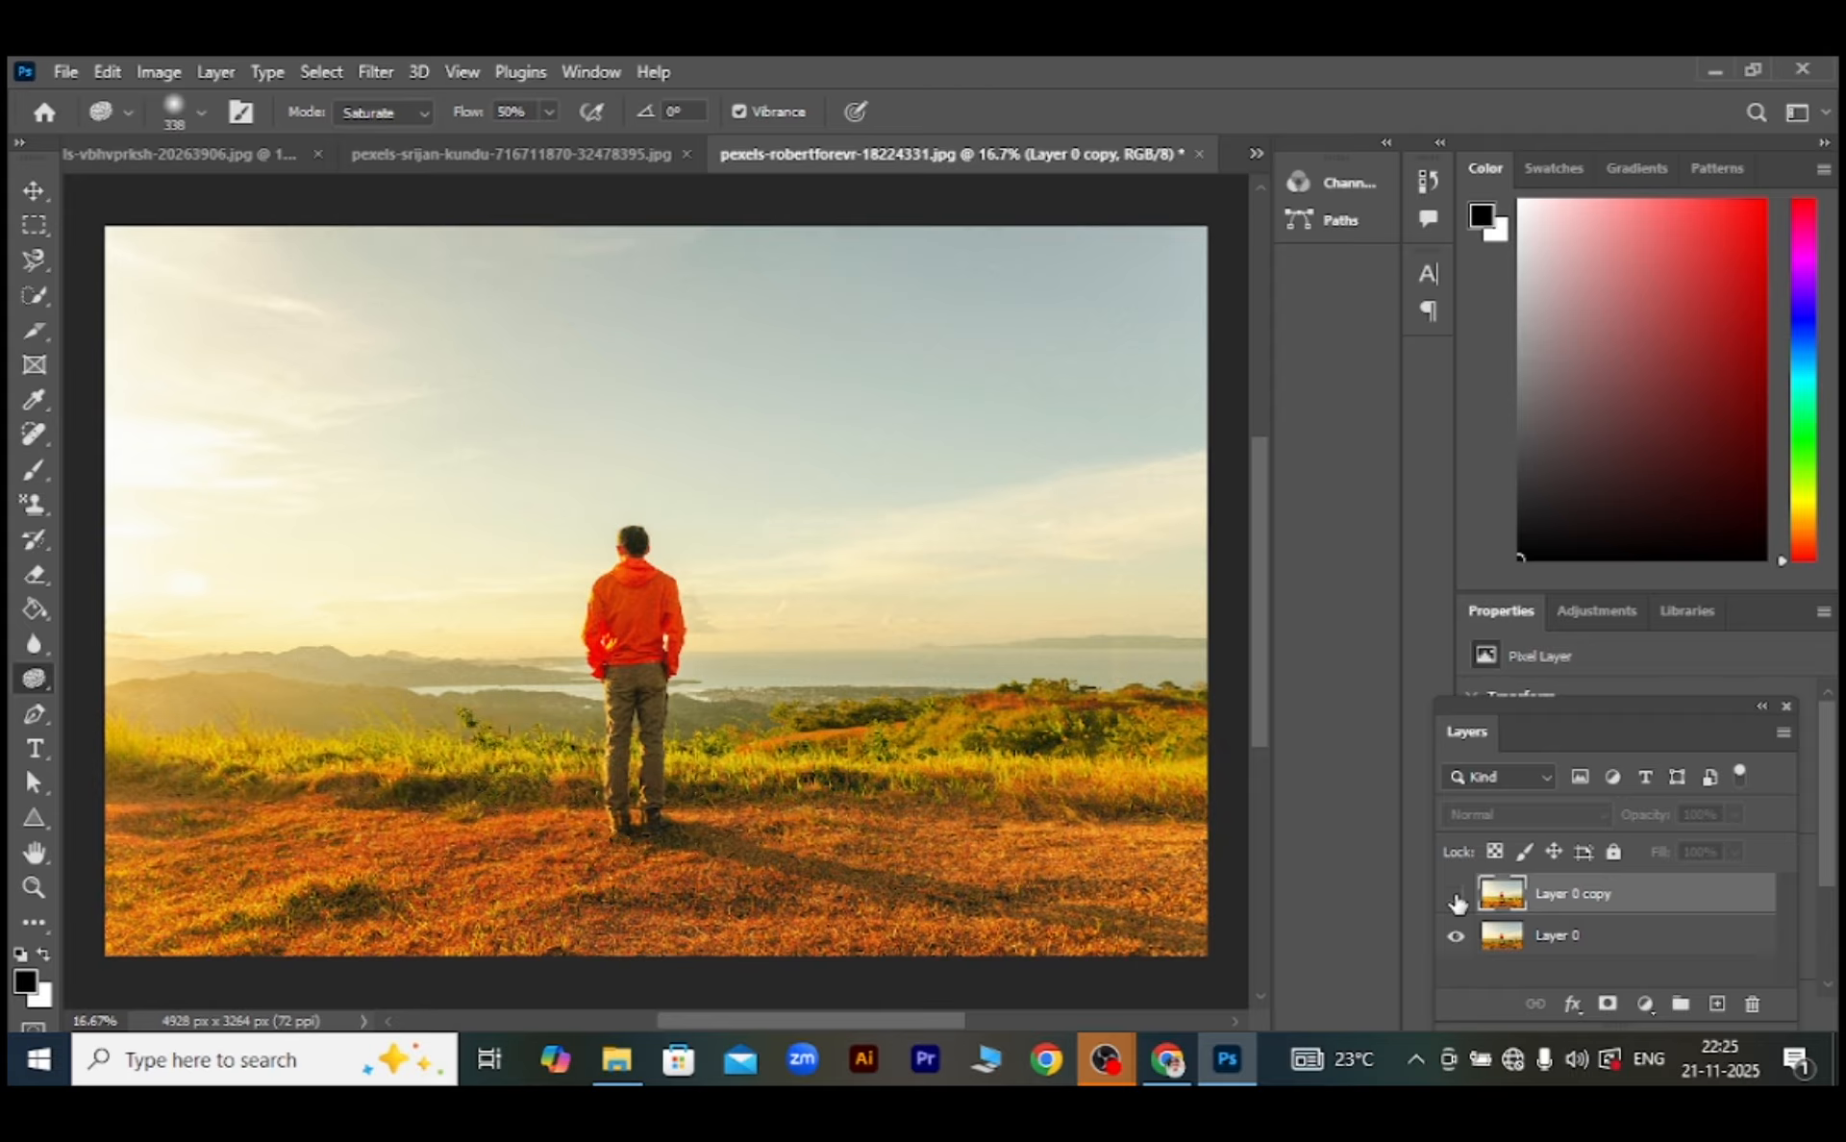
{"action": "left_click", "coordinate": [1457, 899]}
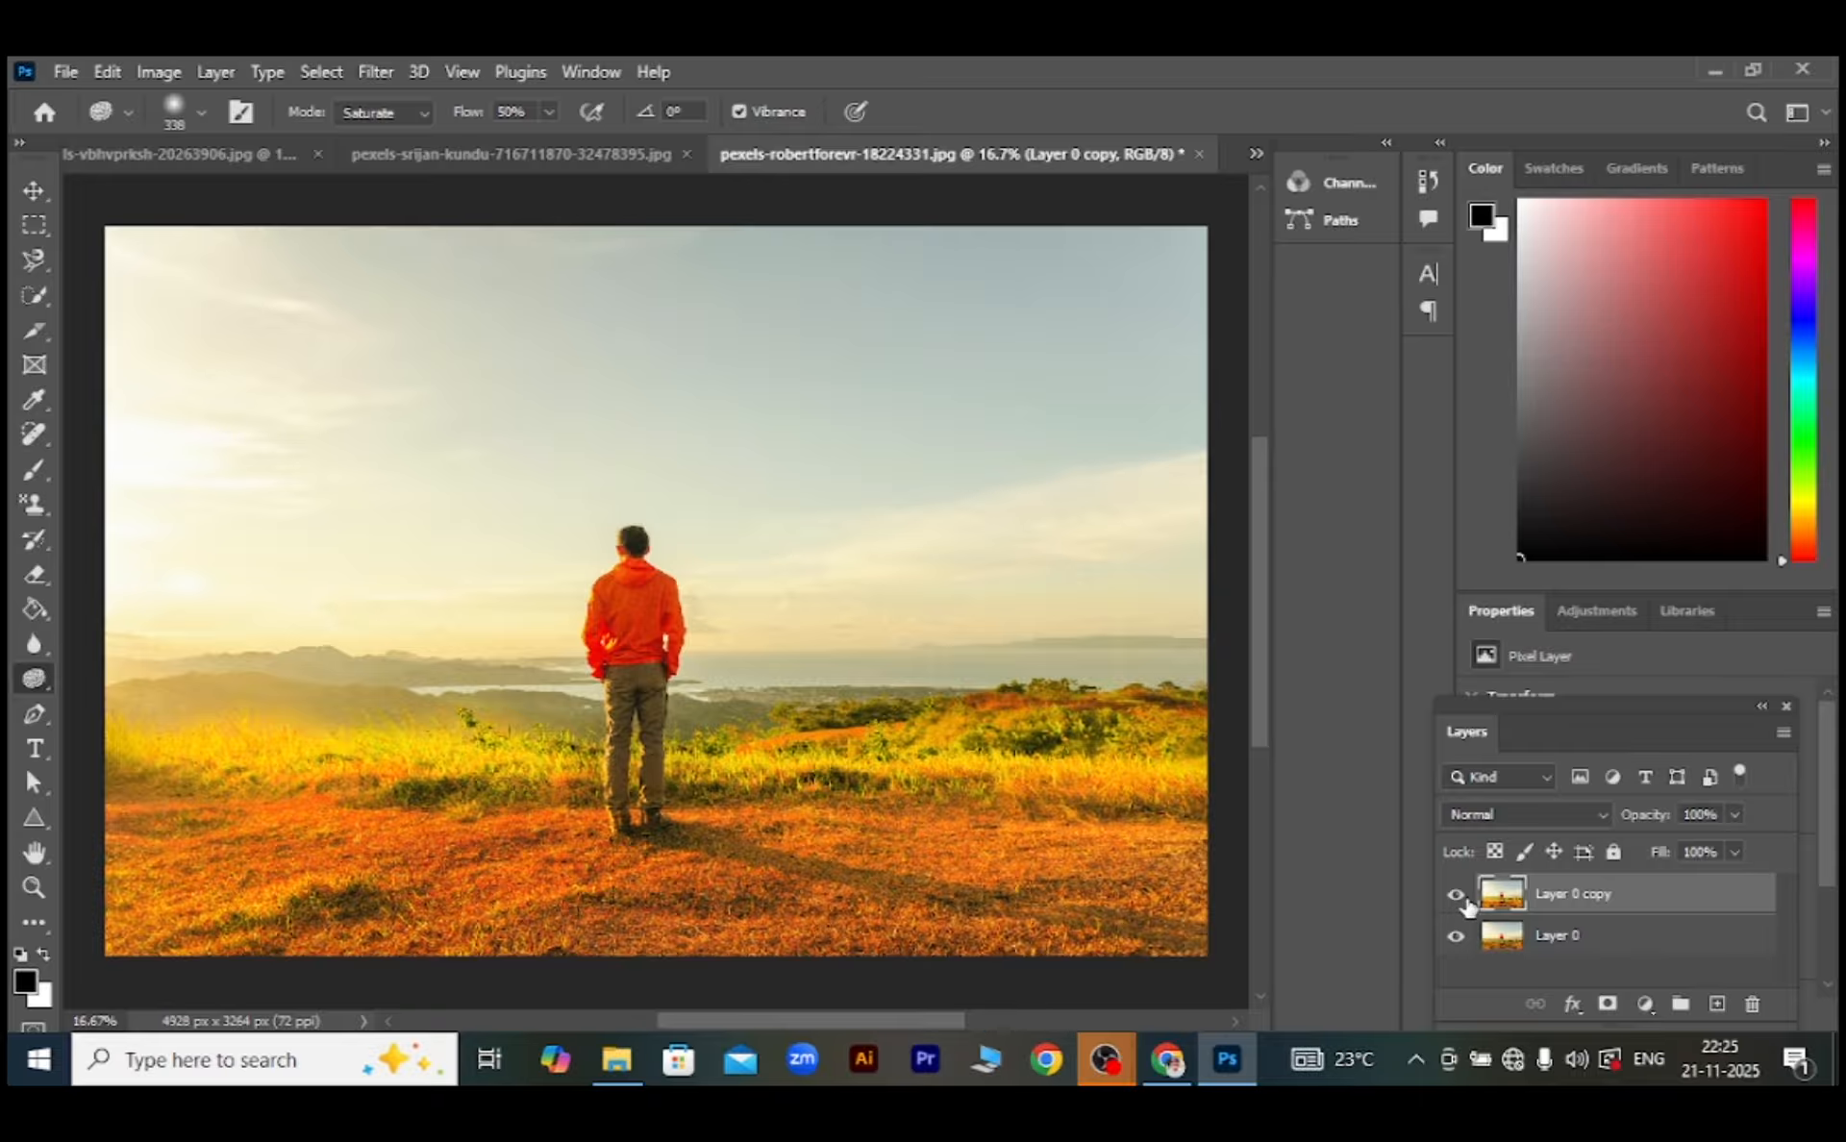
{"action": "left_click", "coordinate": [1457, 896]}
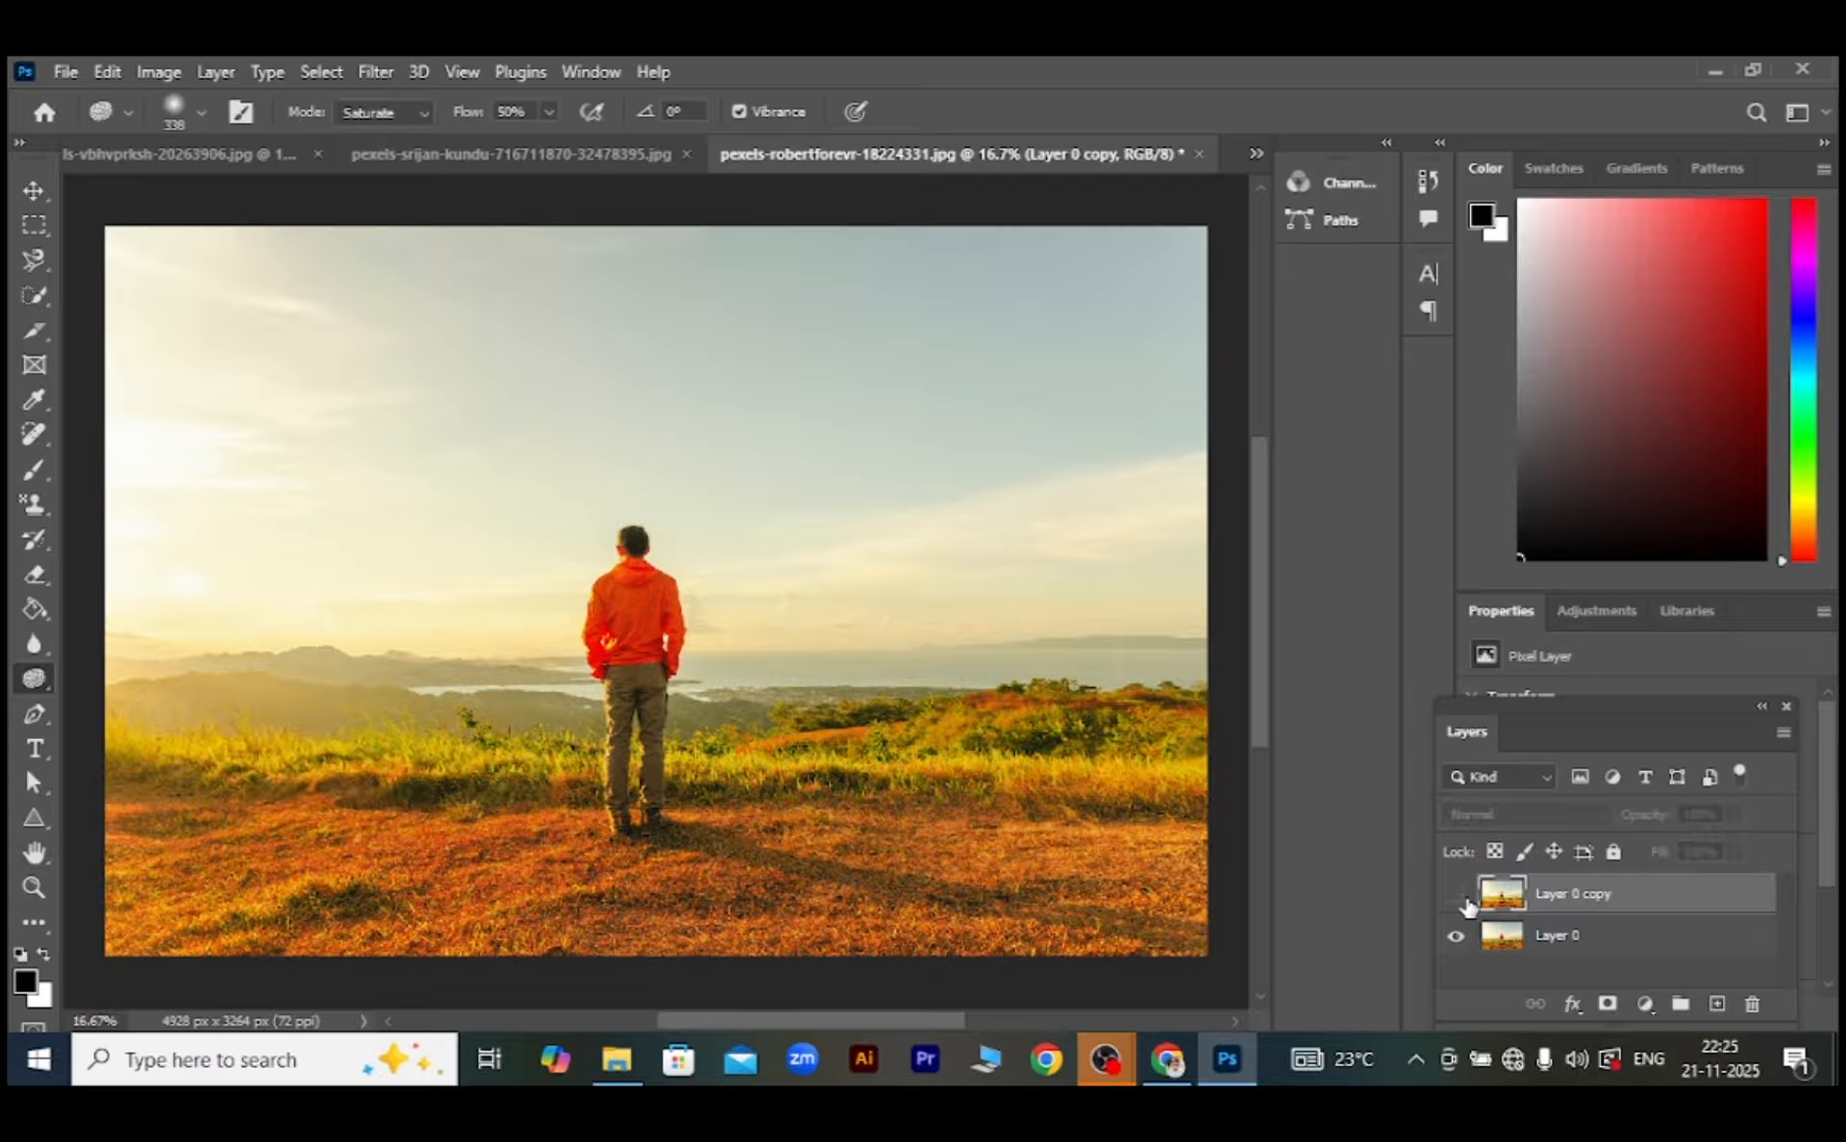
{"action": "left_click", "coordinate": [1461, 898]}
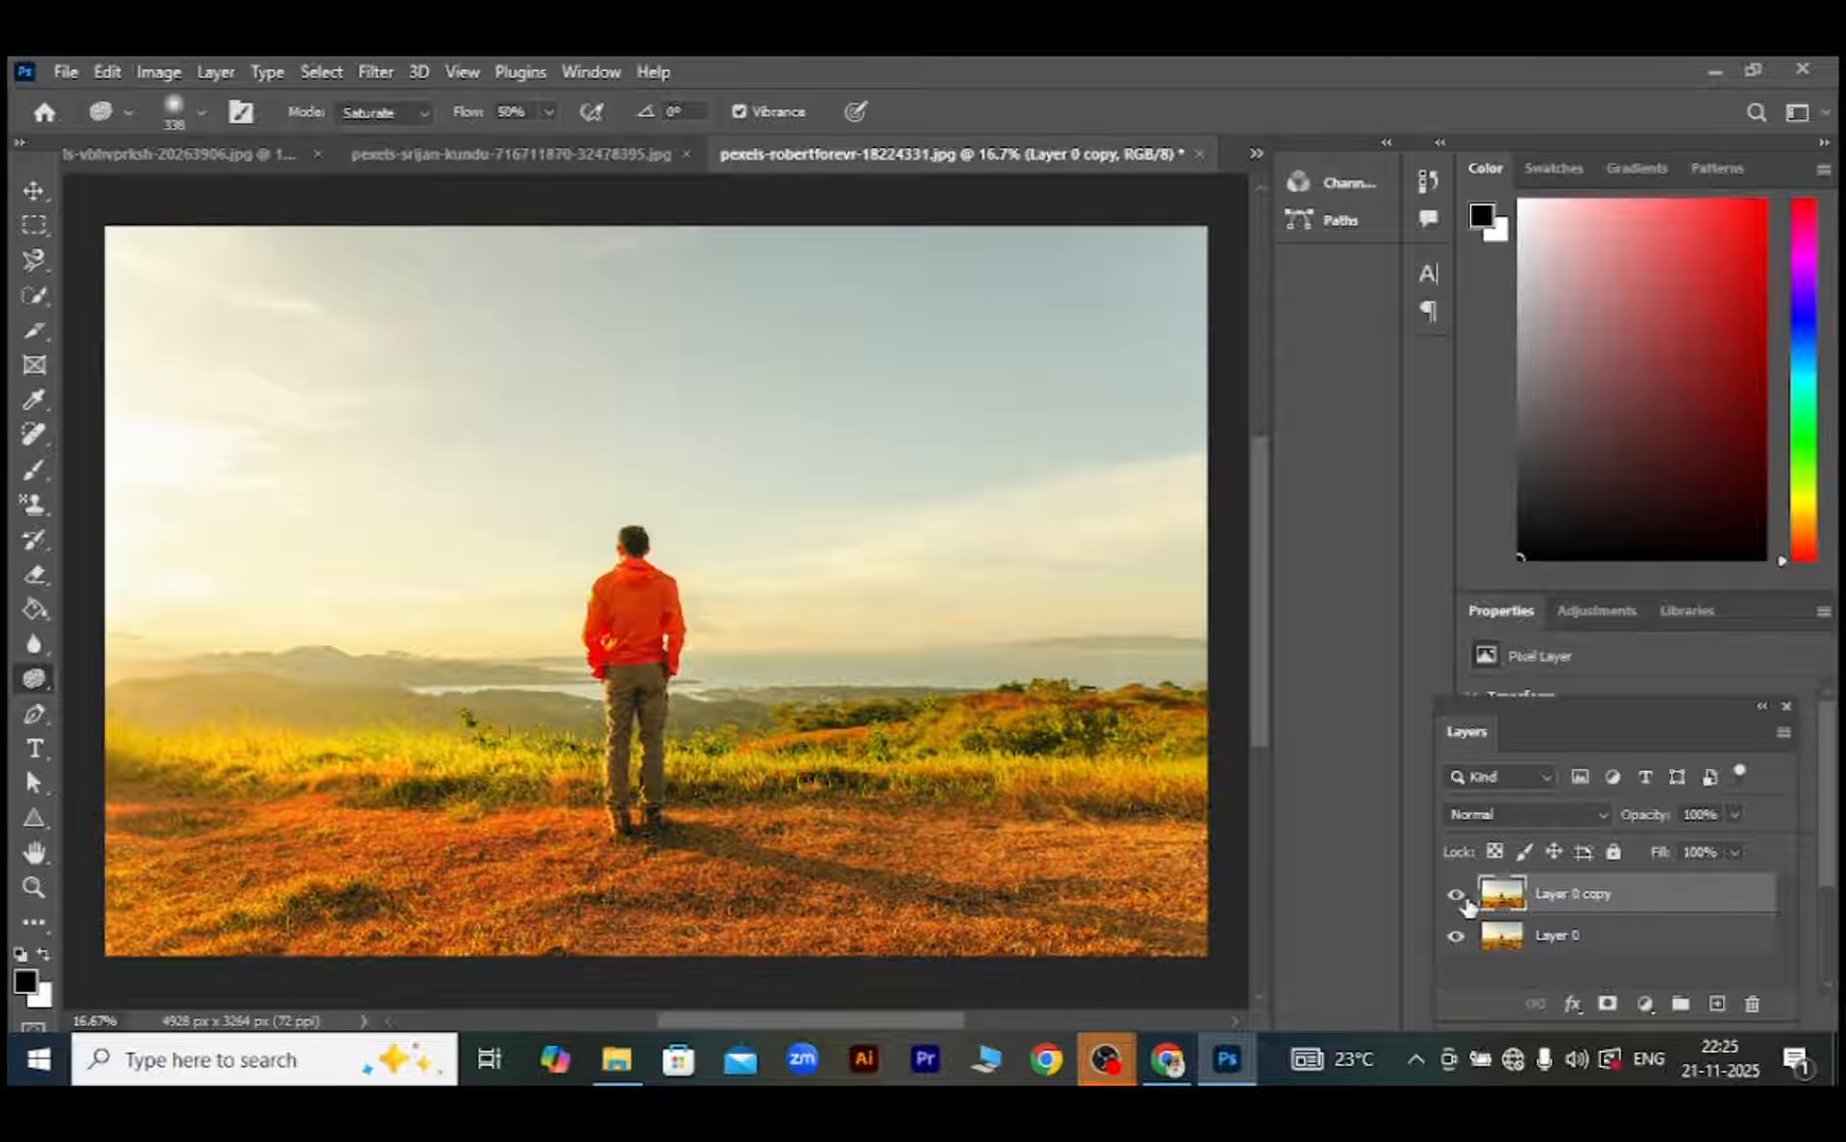
Desaturate the grass and ground on Layer 0 copy with the Sponge tool and compare the result with the original layer
{"action": "left_click", "coordinate": [423, 115]}
{"action": "left_click", "coordinate": [417, 138]}
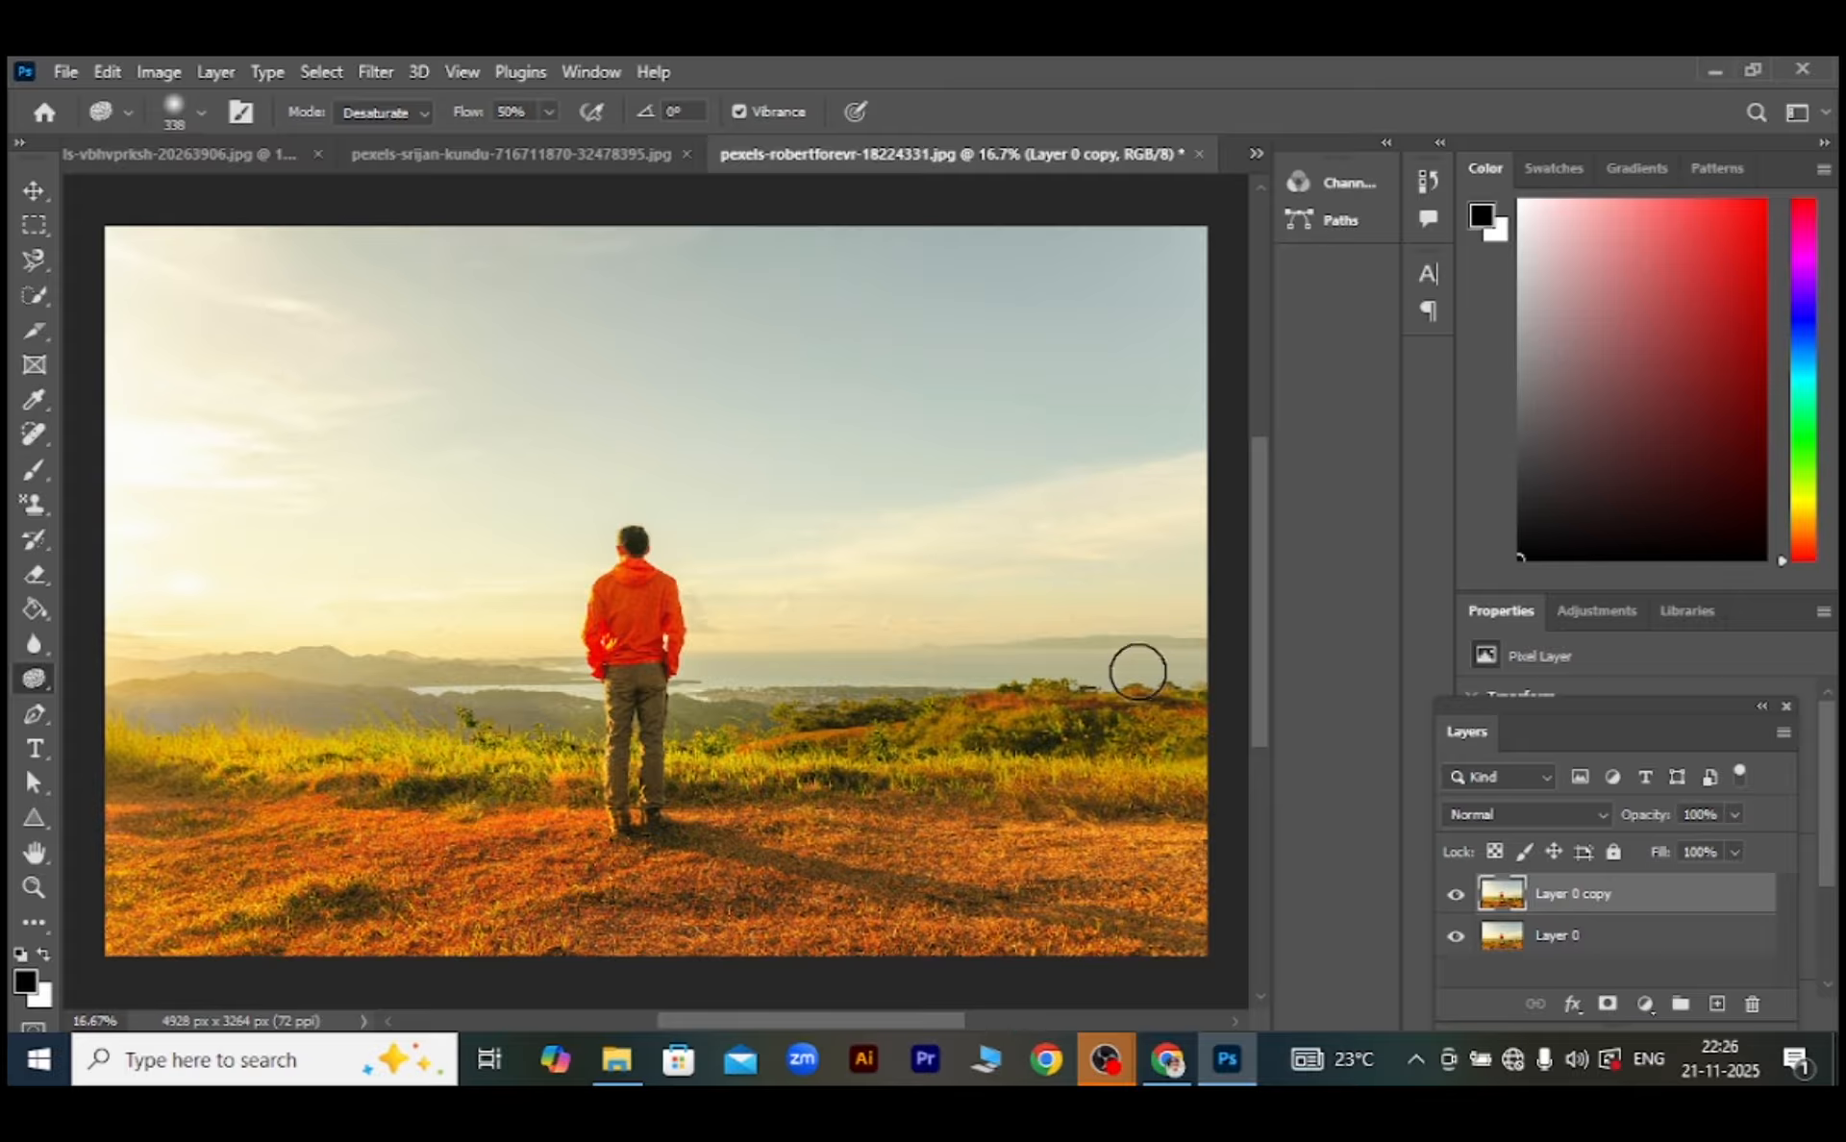
{"action": "left_click", "coordinate": [1456, 896]}
{"action": "left_click", "coordinate": [1457, 897]}
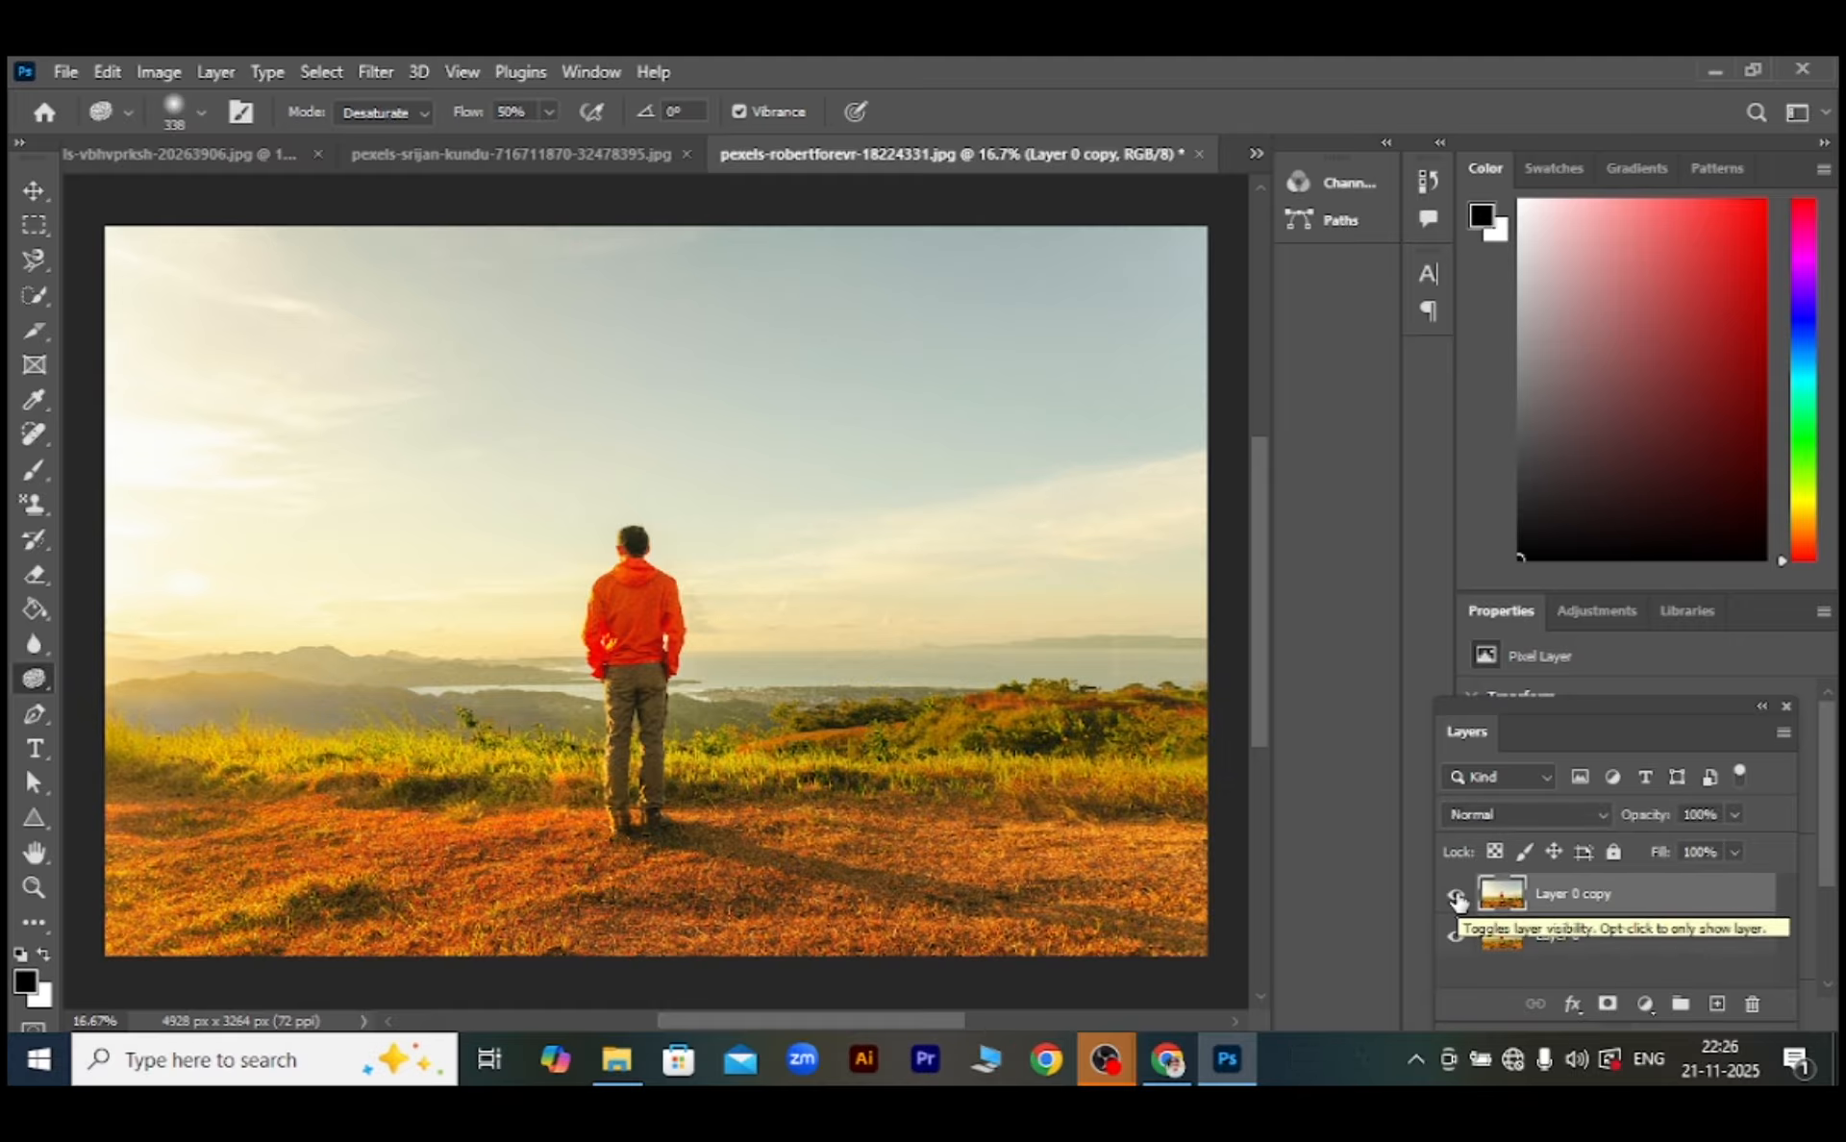
{"action": "left_click", "coordinate": [1457, 897]}
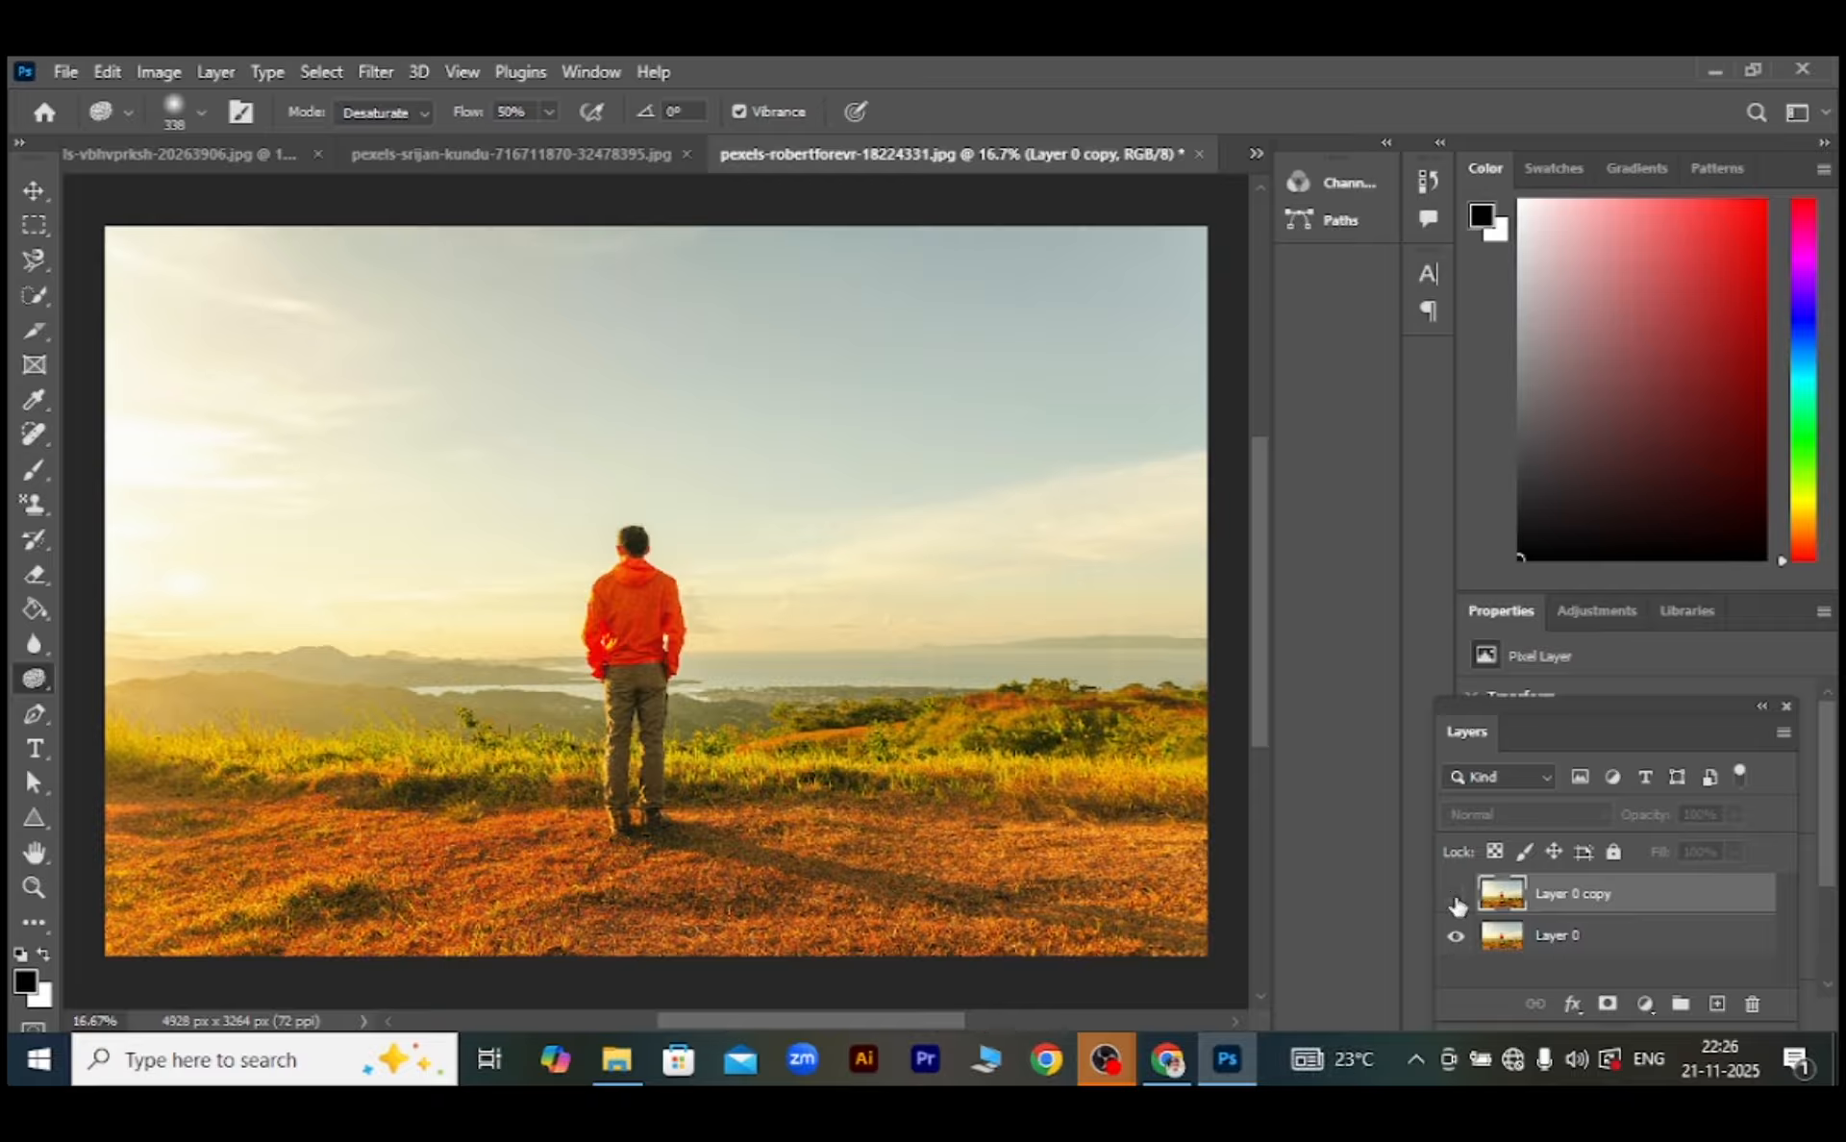
{"action": "left_click", "coordinate": [1457, 900]}
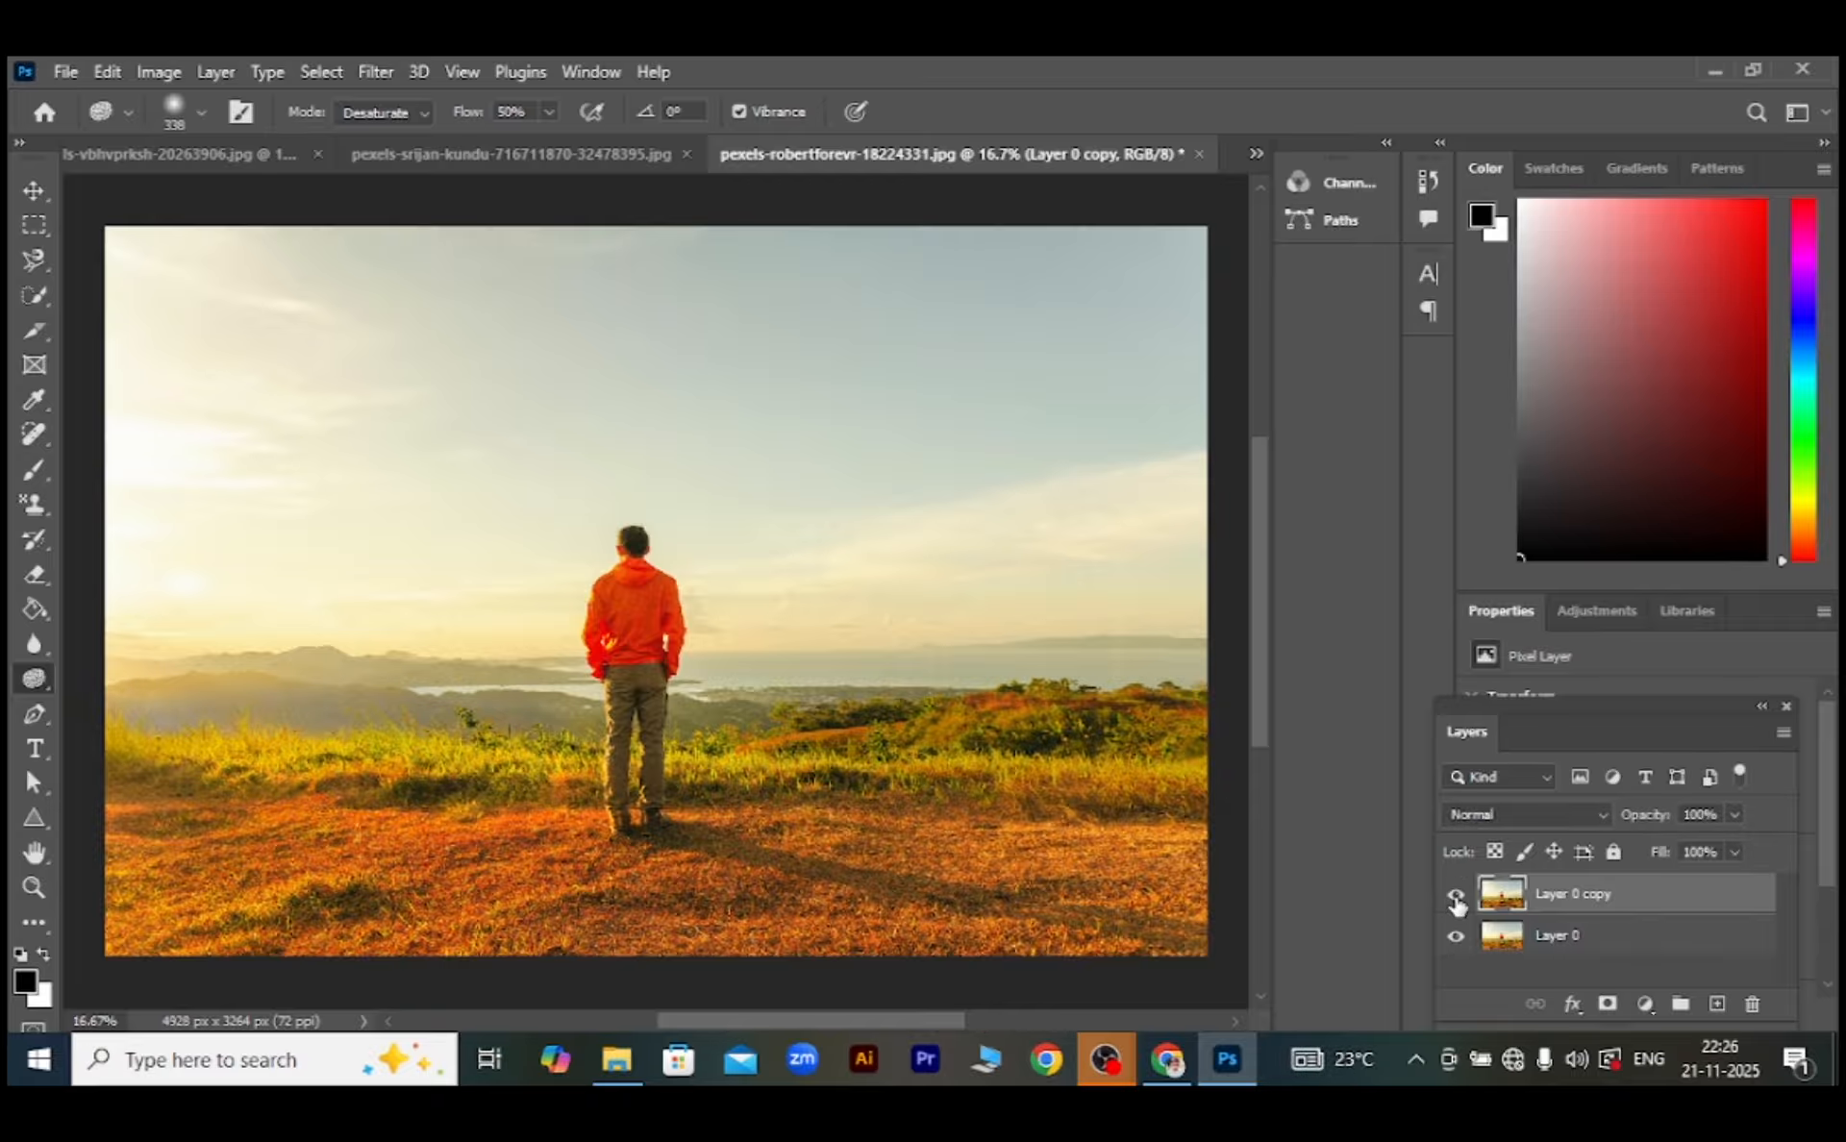
{"action": "left_click", "coordinate": [421, 117]}
{"action": "left_click", "coordinate": [424, 128]}
{"action": "right_click", "coordinate": [27, 688]}
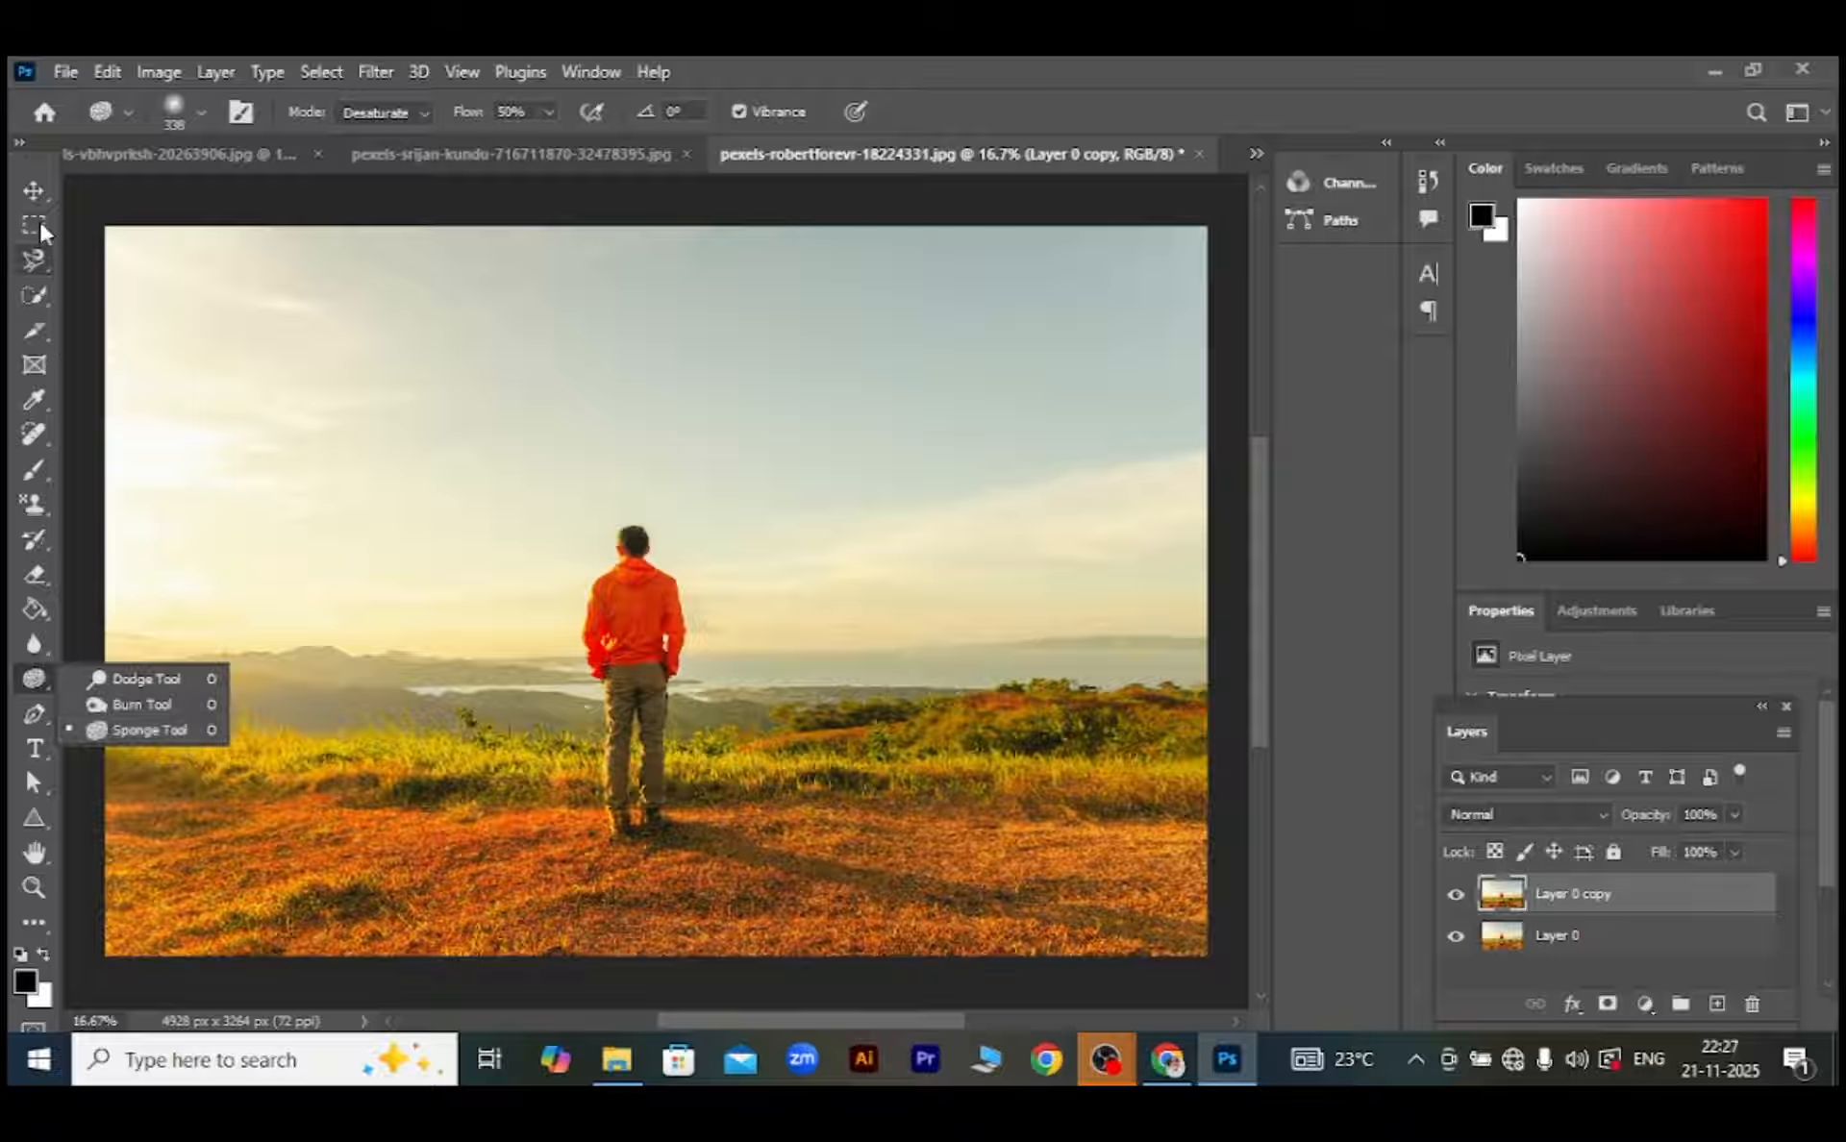
{"action": "left_click", "coordinate": [34, 191]}
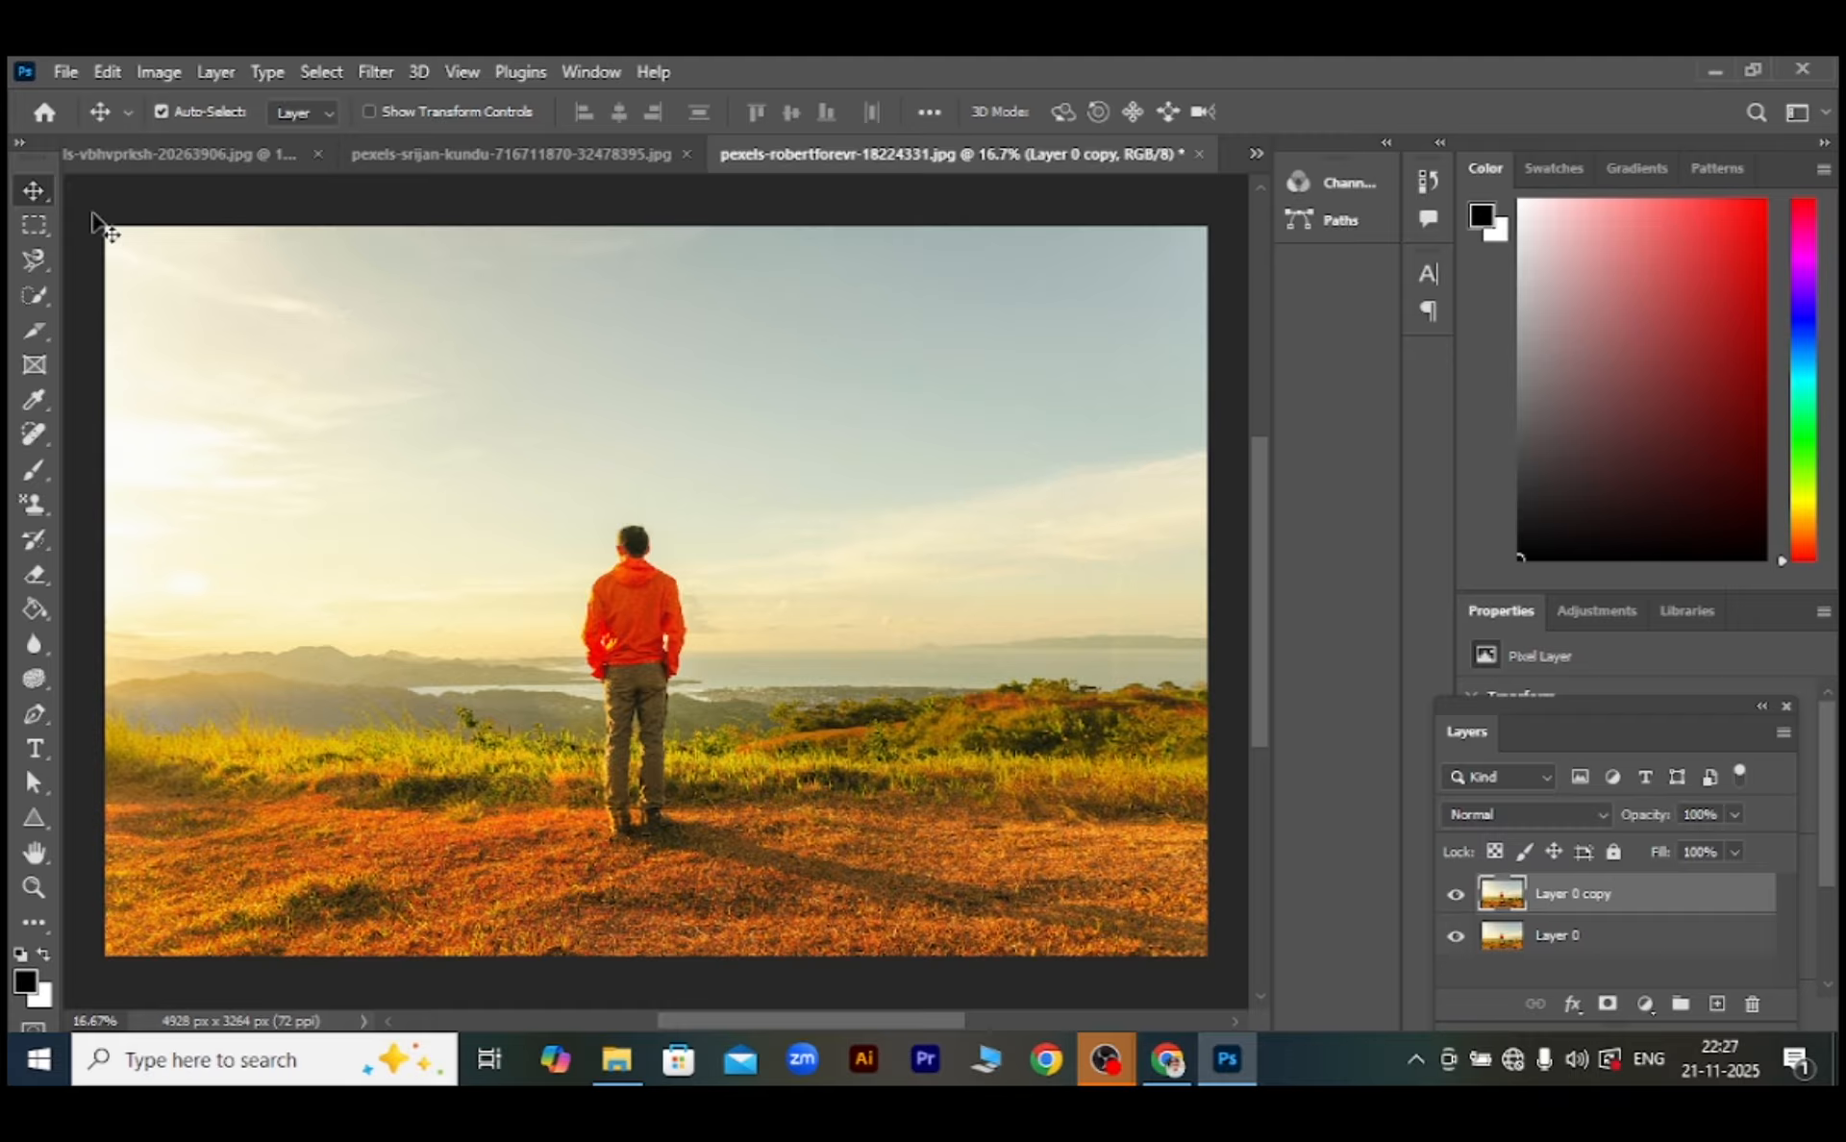
{"action": "left_click", "coordinate": [45, 699]}
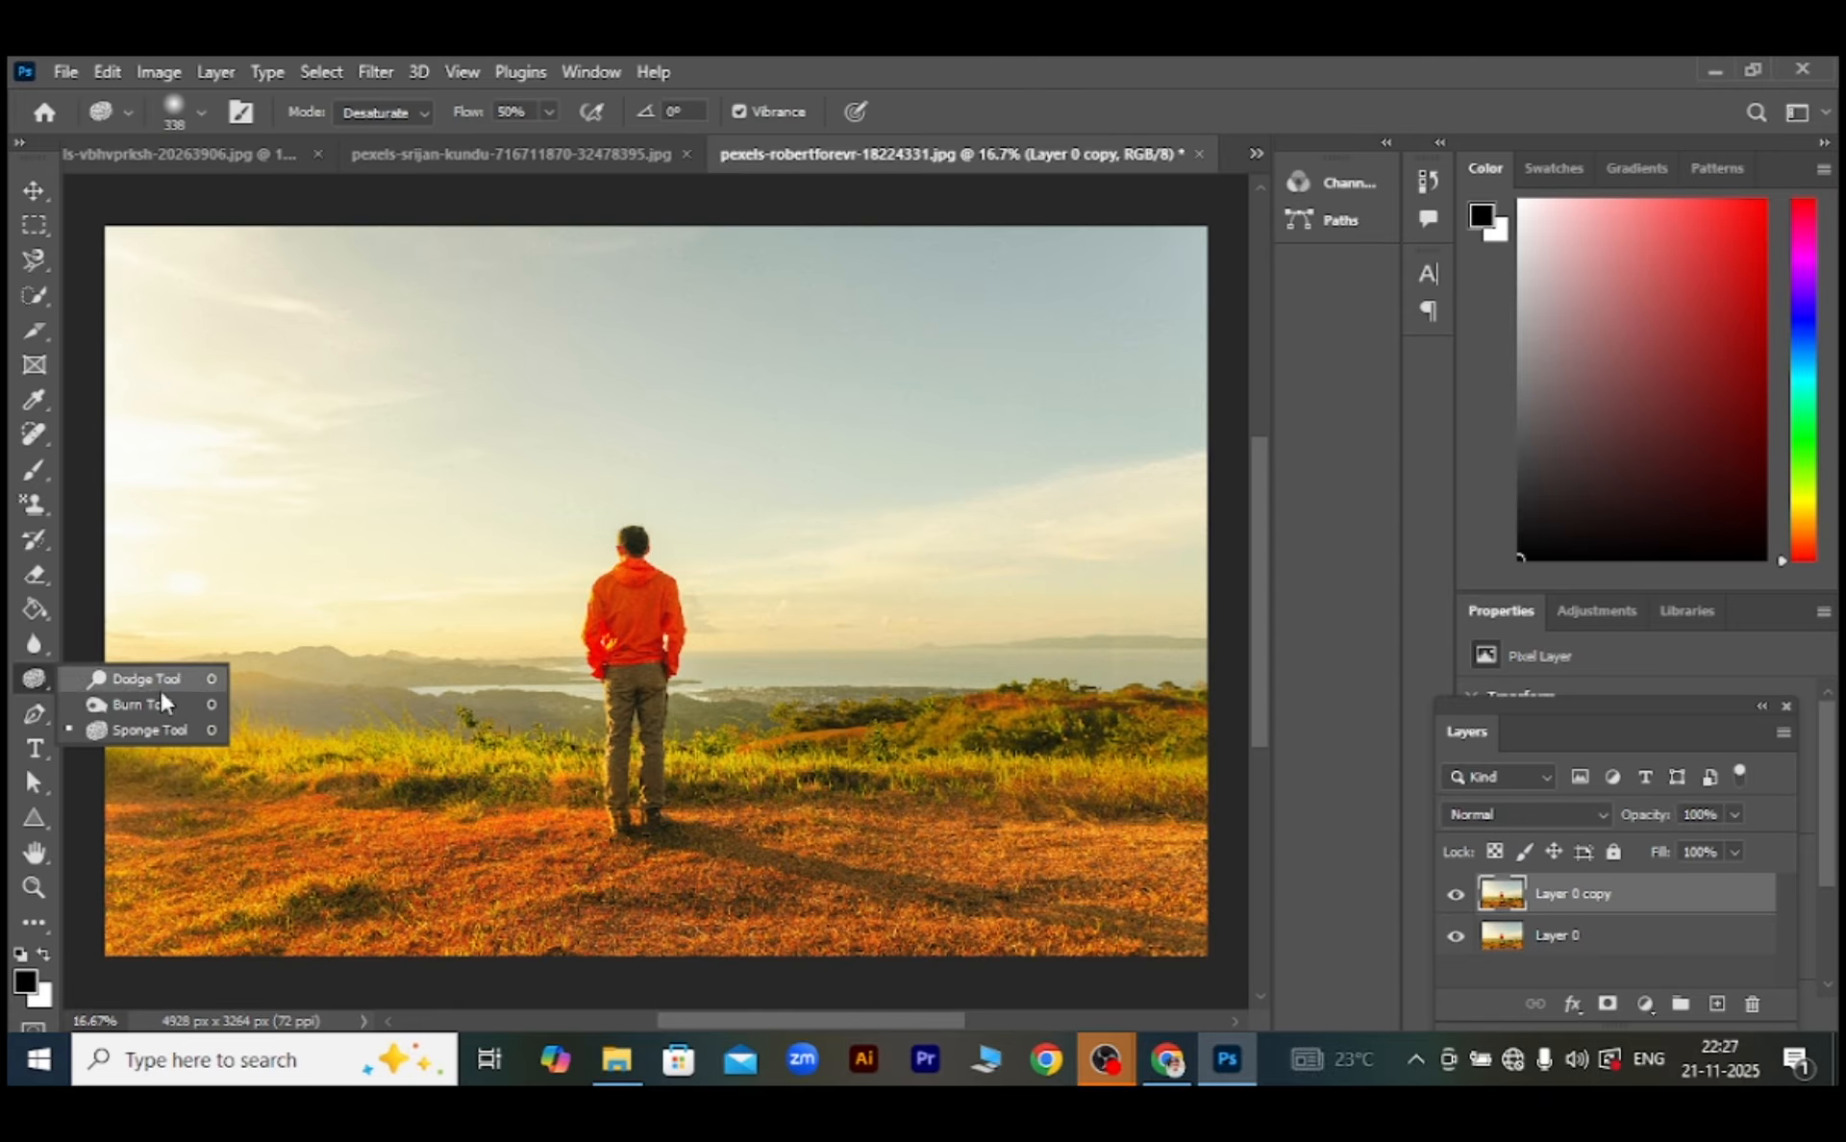